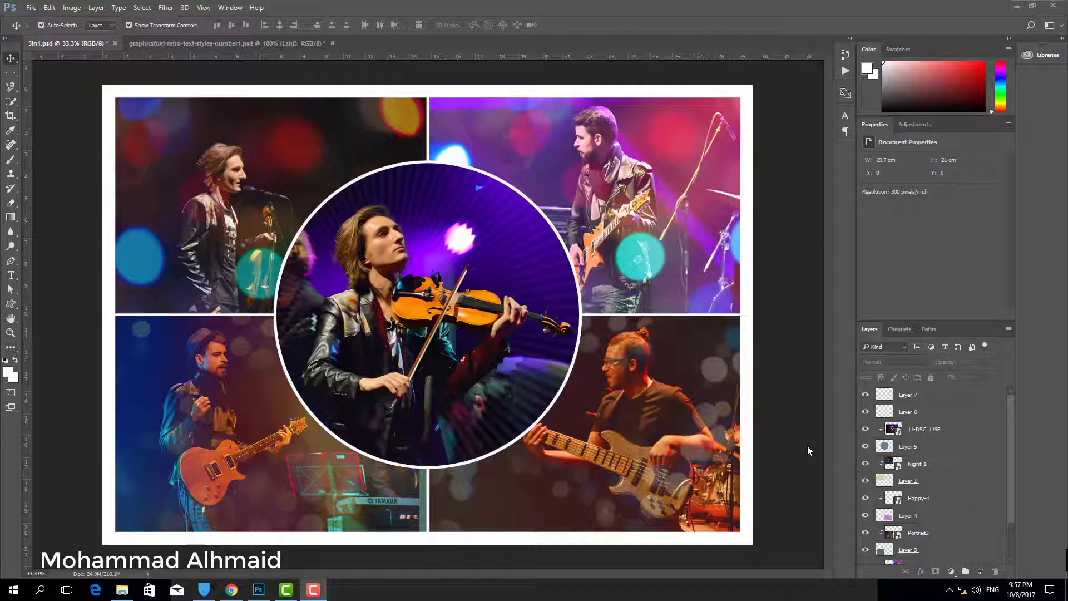
Step: Toggle the violinist and bassist photo layers' visibility to preview the finished collage
{"action": "left_click", "coordinate": [865, 429]}
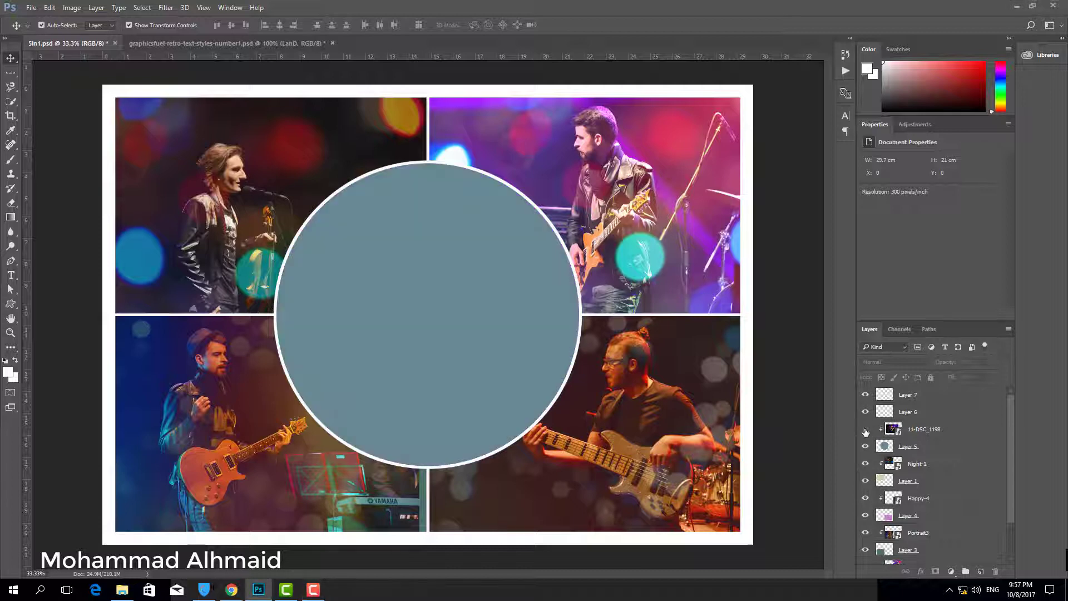
{"action": "left_click", "coordinate": [865, 429]}
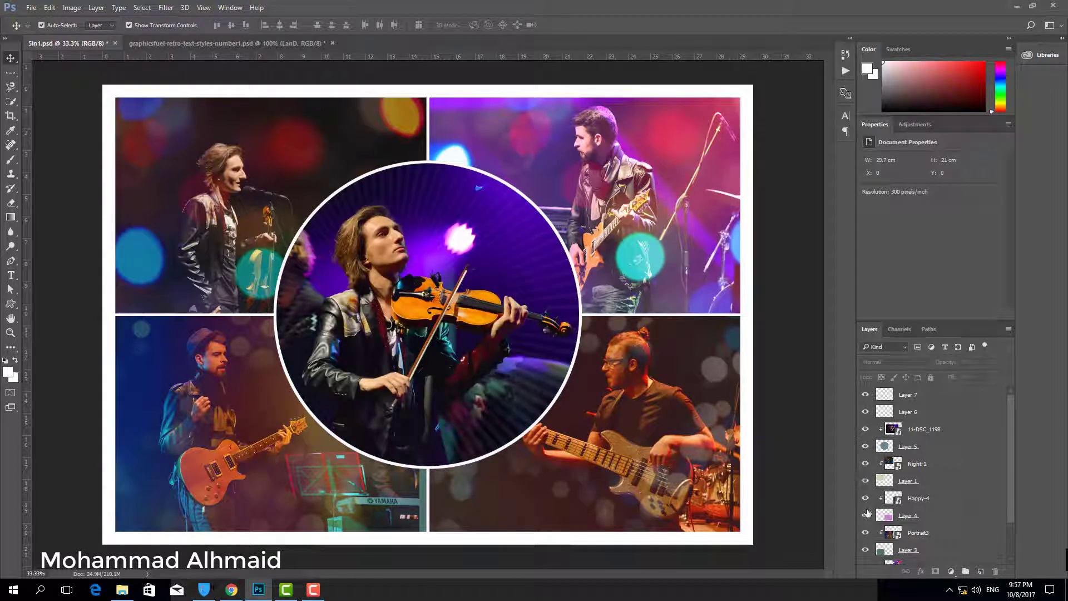
{"action": "left_click", "coordinate": [865, 498]}
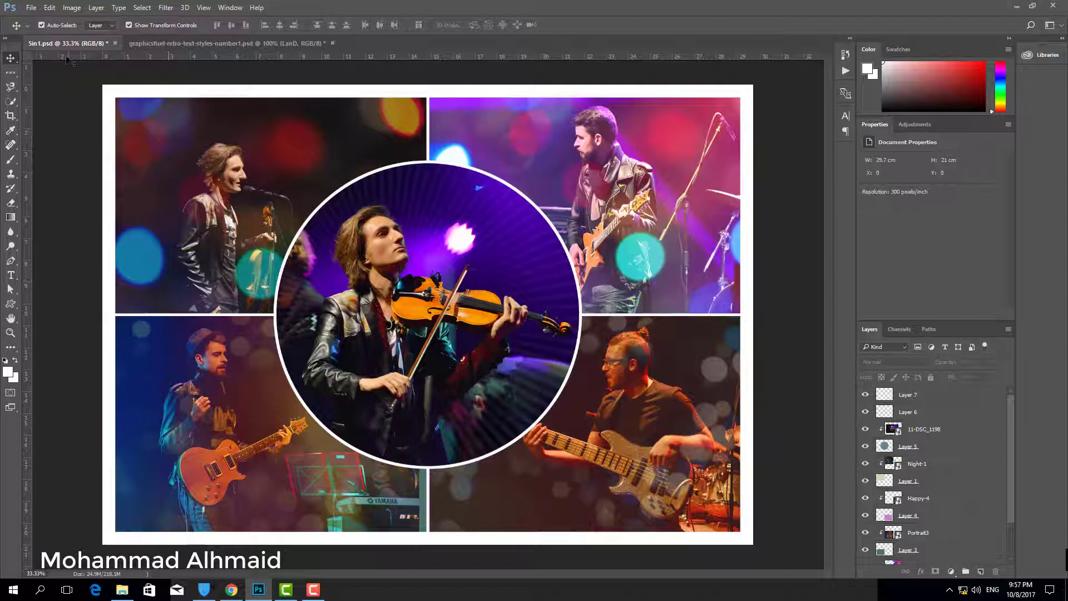
Step: Create a new Print A4 document in landscape orientation, 29.7 × 21 cm at 300 ppi
{"action": "left_click", "coordinate": [32, 8]}
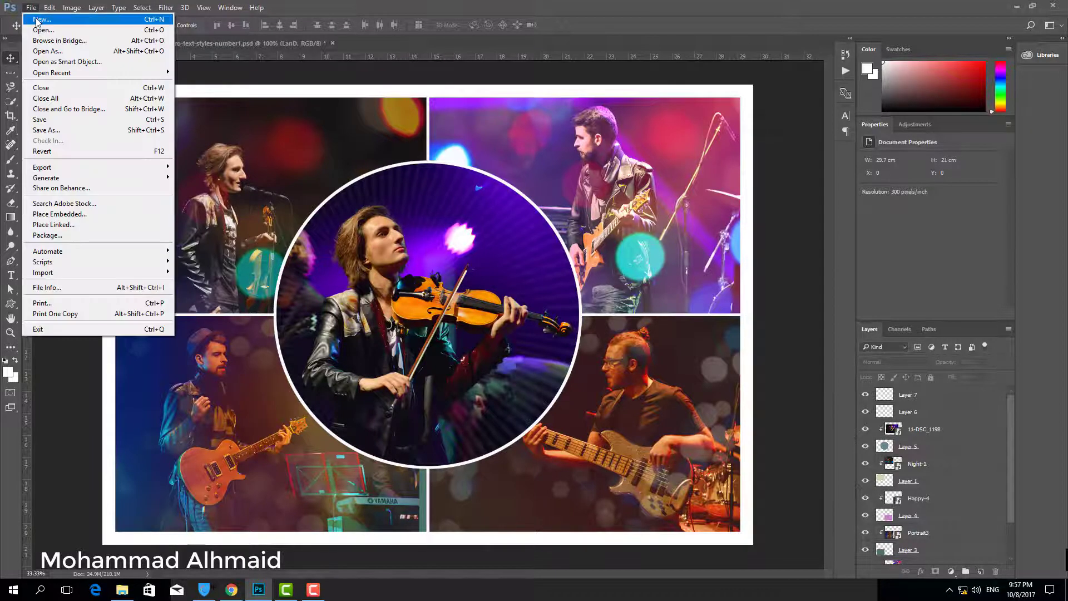
{"action": "left_click", "coordinate": [210, 111]}
{"action": "key", "text": "ctrl+n"}
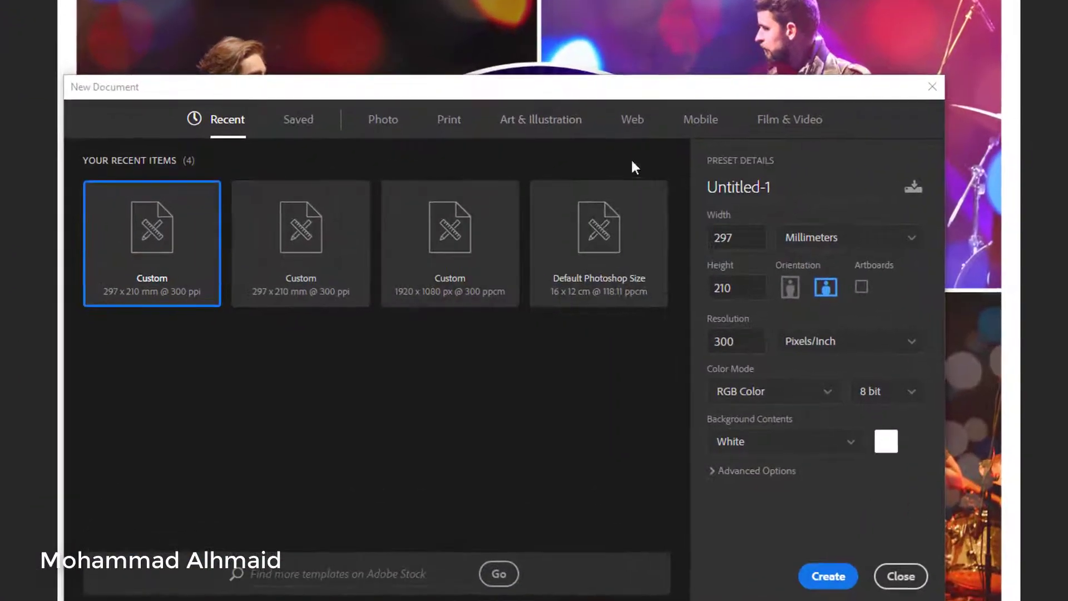
{"action": "left_click", "coordinate": [454, 132]}
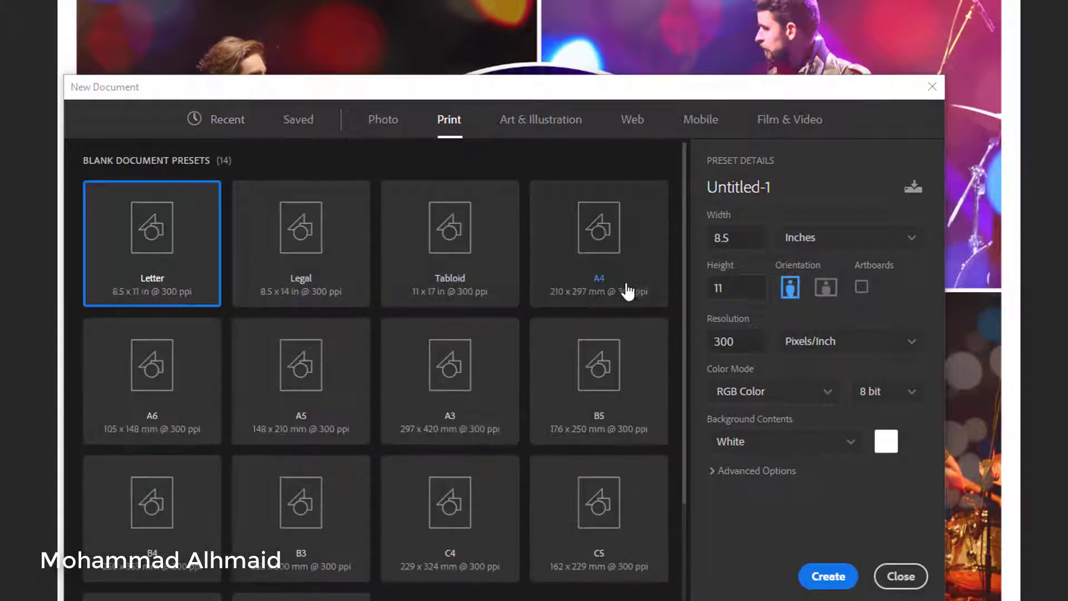
{"action": "left_click", "coordinate": [605, 250]}
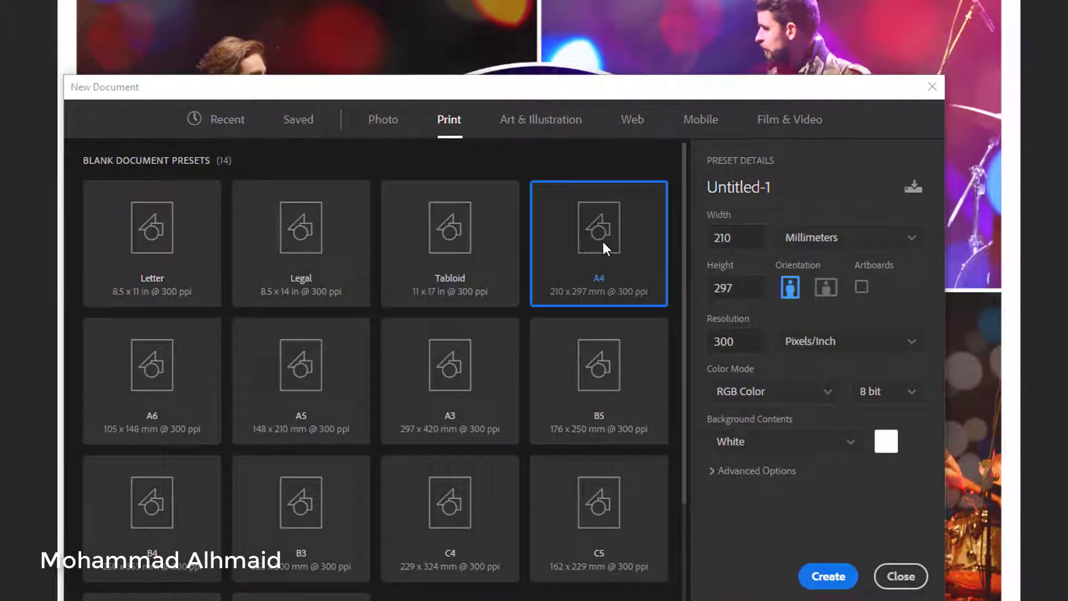
{"action": "left_click", "coordinate": [827, 294]}
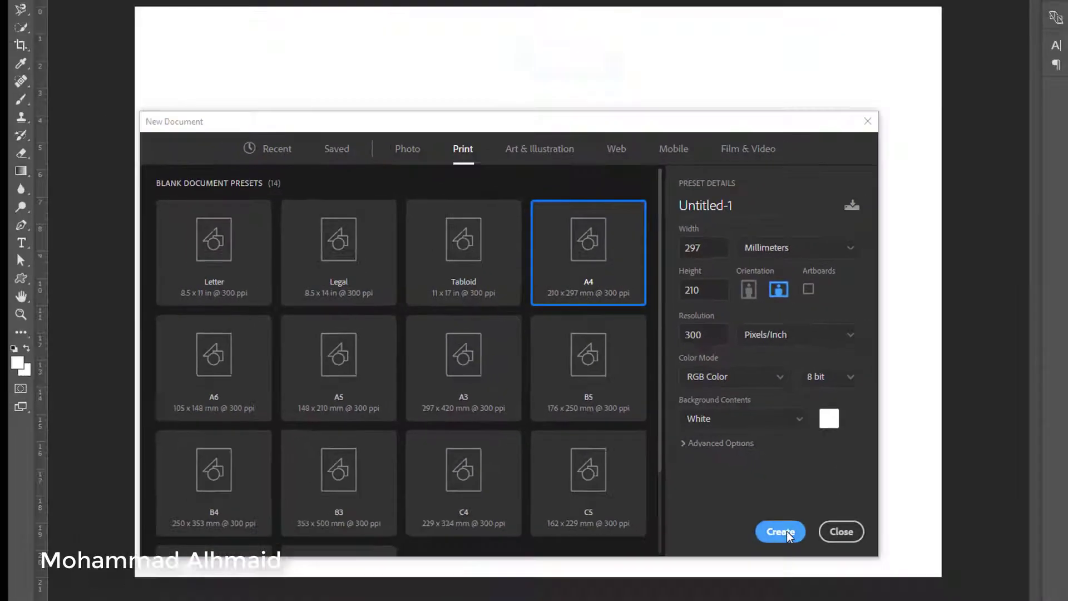
{"action": "left_click", "coordinate": [829, 576]}
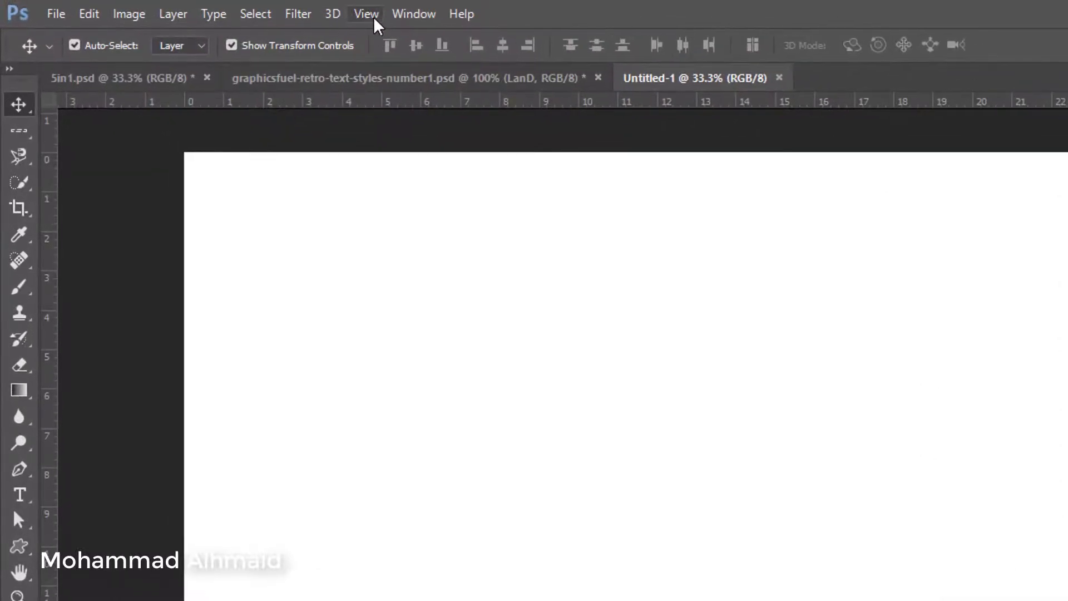
Step: Add a New Guide Layout of 2 columns and 2 rows with 0.6 cm margins
{"action": "left_click", "coordinate": [366, 14]}
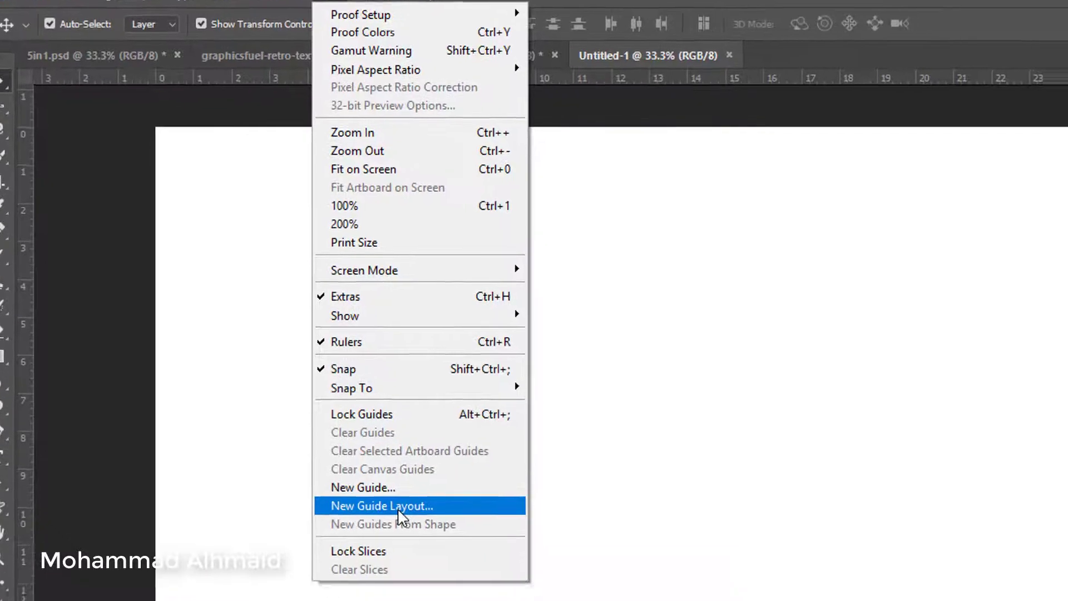
{"action": "left_click", "coordinate": [399, 507]}
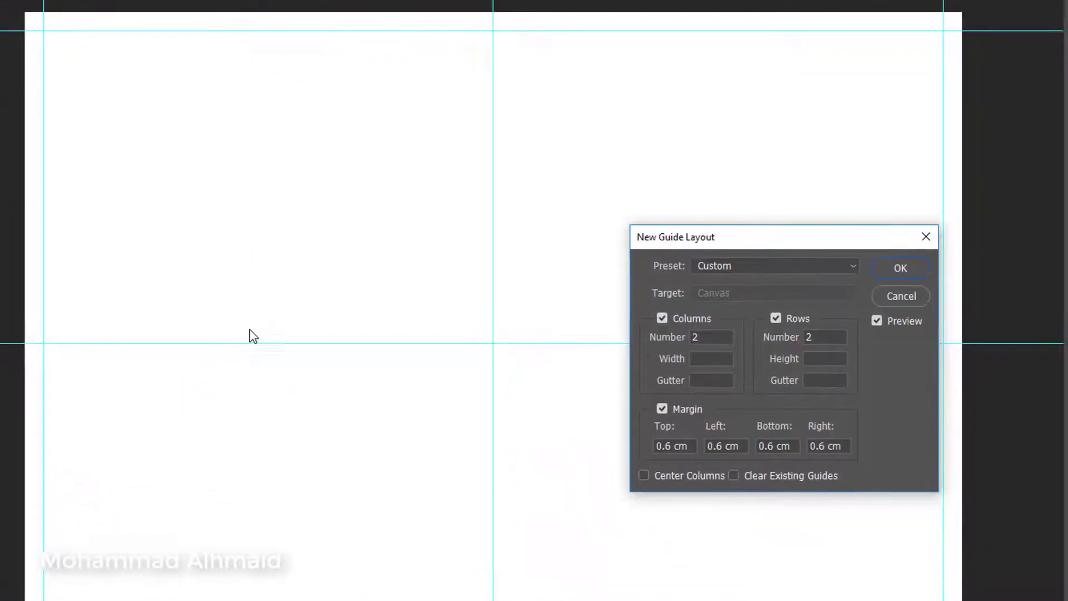
{"action": "left_click_drag", "start_coordinate": [745, 239], "coordinate": [680, 240]}
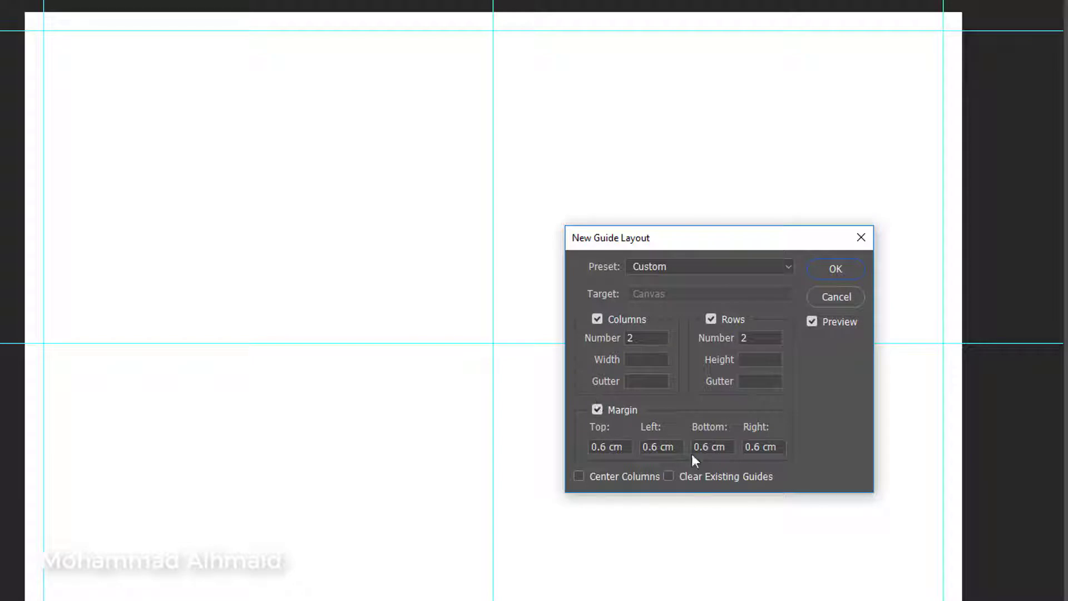
{"action": "left_click_drag", "start_coordinate": [745, 239], "coordinate": [797, 241]}
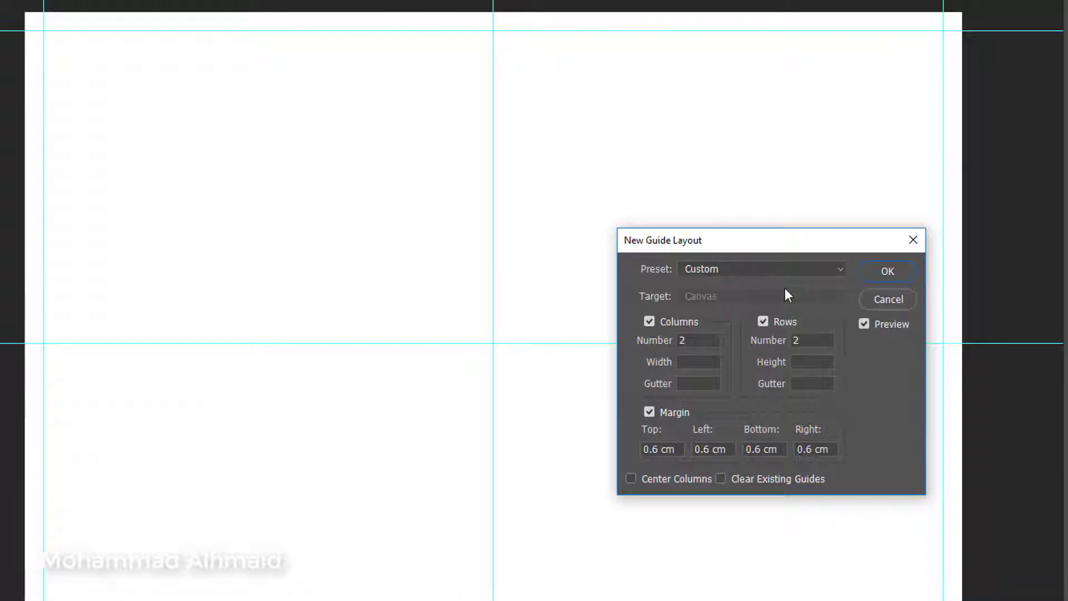
{"action": "left_click_drag", "start_coordinate": [773, 241], "coordinate": [755, 244]}
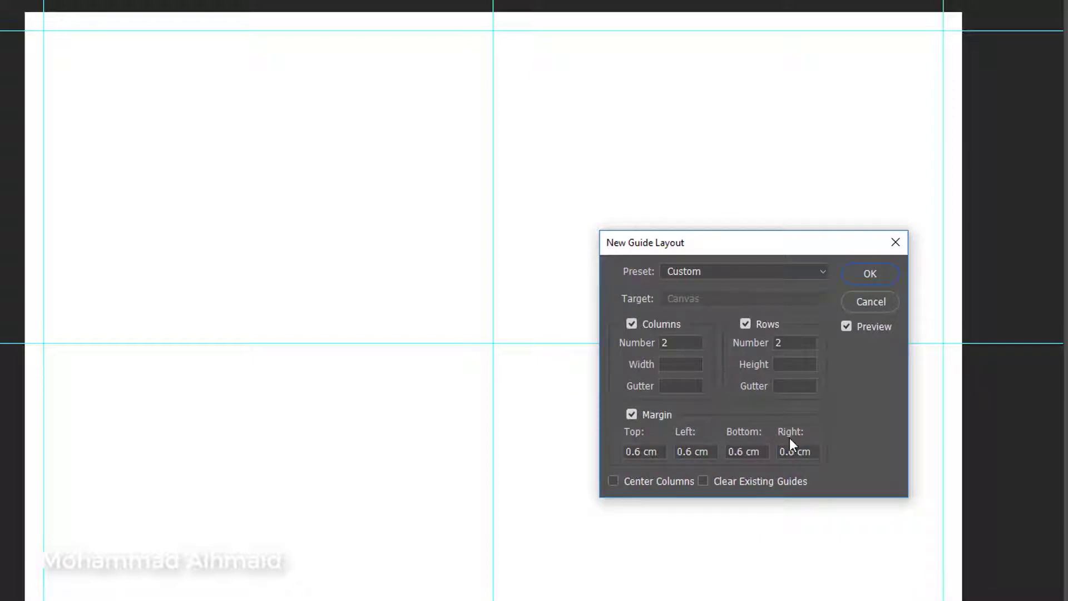
{"action": "left_click", "coordinate": [871, 274]}
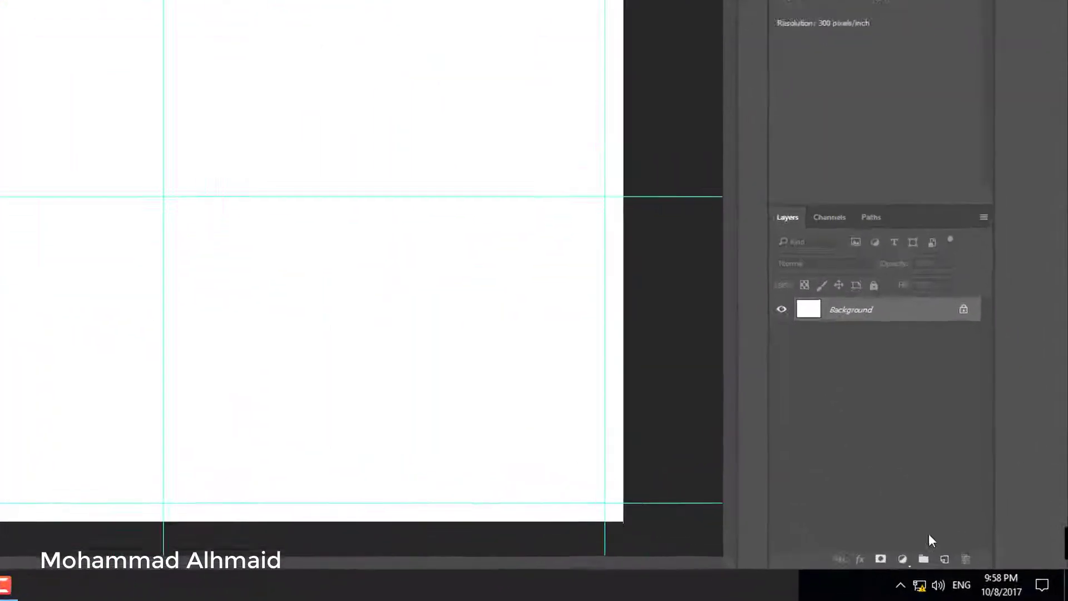
Step: Add a new layer and draw a rectangular selection over the top-left grid cell
{"action": "left_click", "coordinate": [898, 544]}
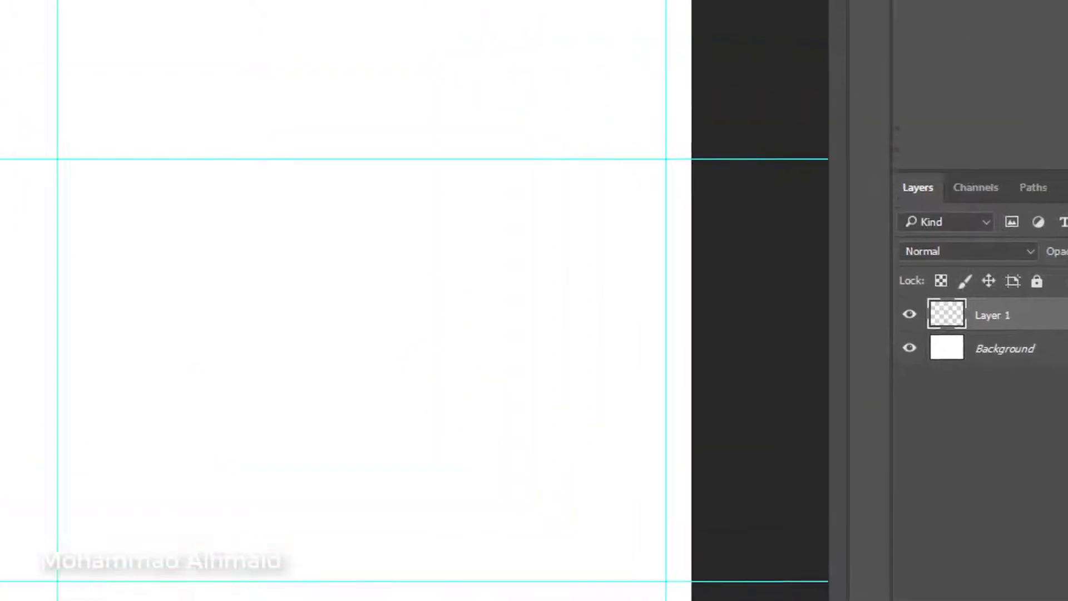
{"action": "left_click", "coordinate": [72, 96]}
{"action": "right_click", "coordinate": [74, 98]}
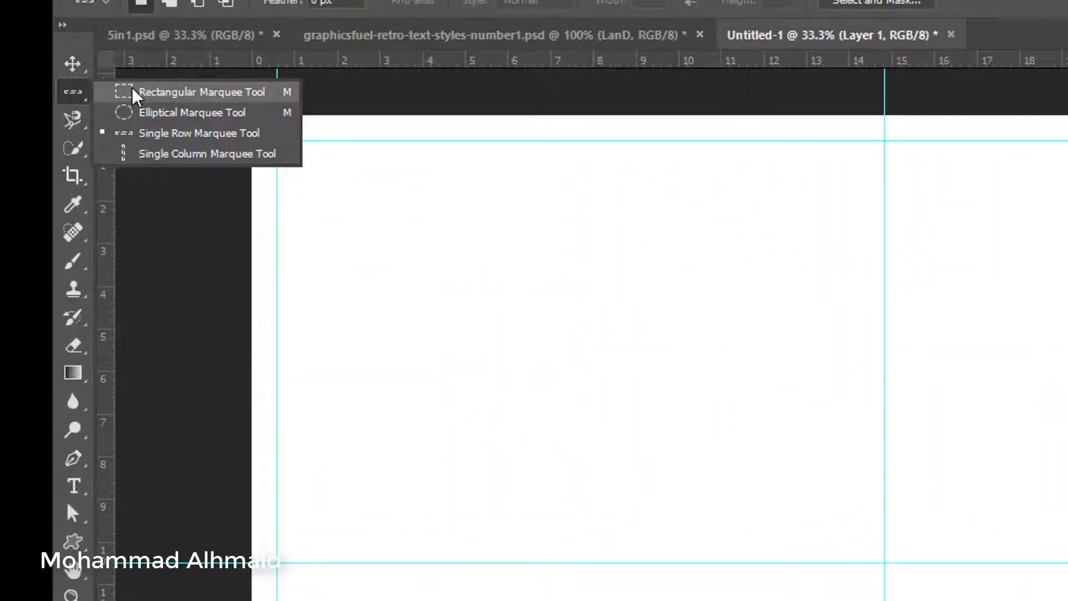
{"action": "left_click", "coordinate": [147, 96]}
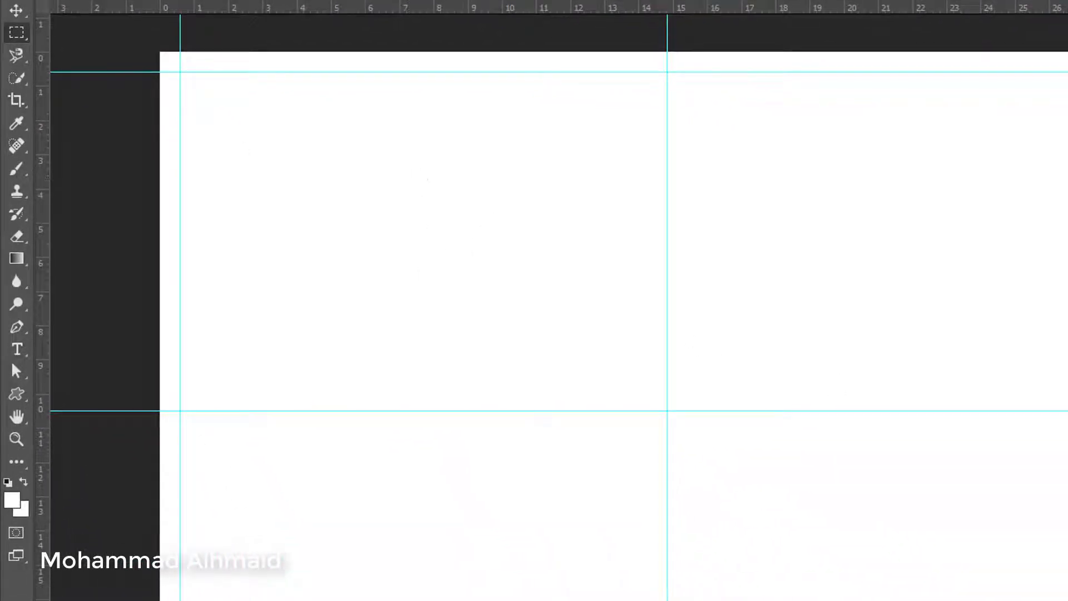
{"action": "left_click_drag", "start_coordinate": [179, 72], "coordinate": [667, 410]}
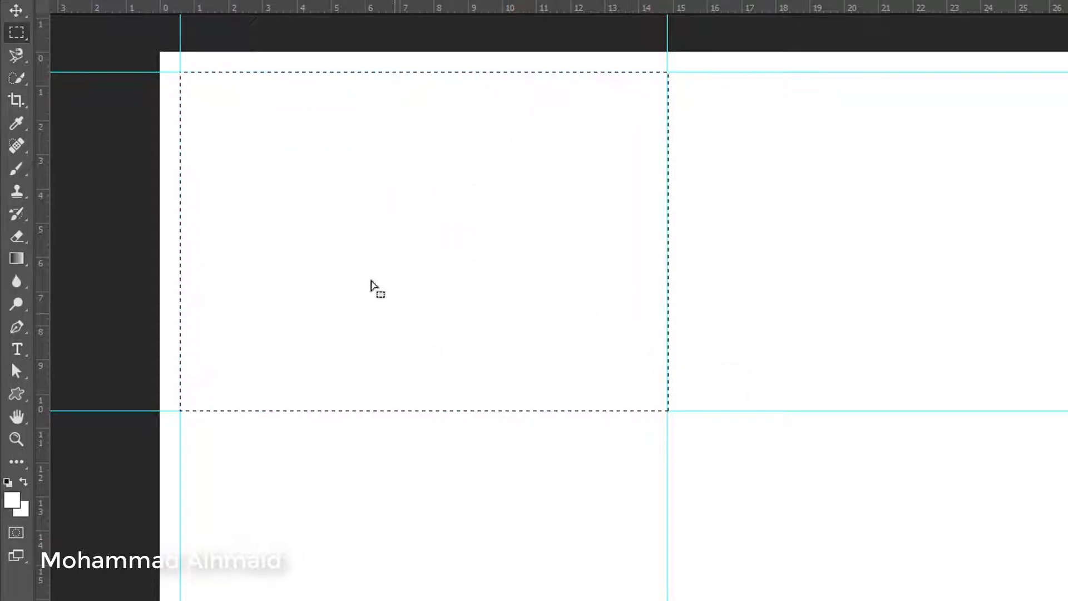
Step: Fill the selected cell with dark olive colour 6c6b51
{"action": "right_click", "coordinate": [381, 226]}
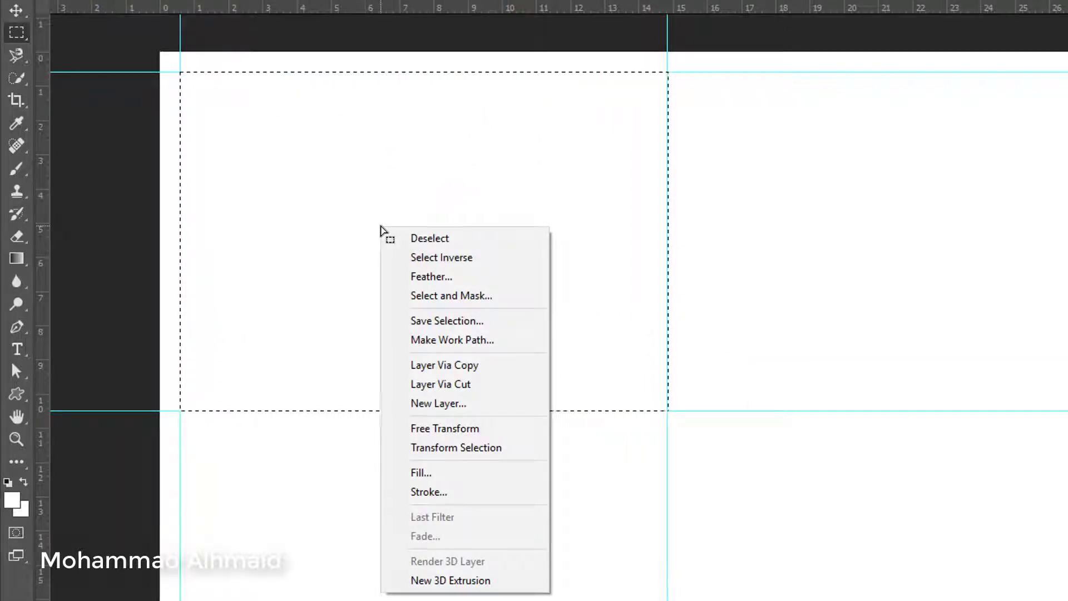
{"action": "left_click", "coordinate": [448, 473]}
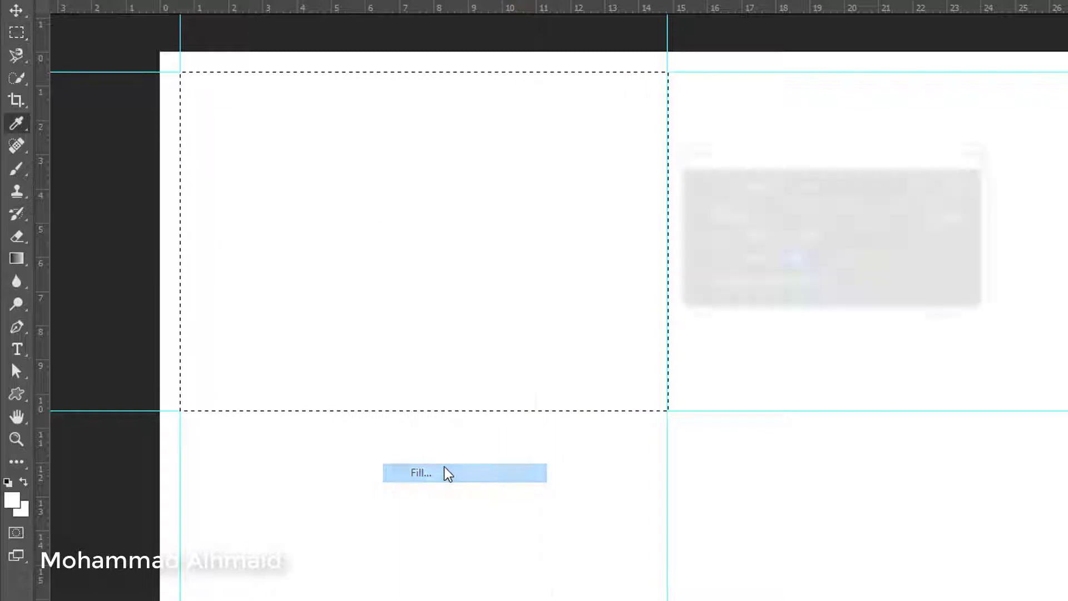
{"action": "left_click", "coordinate": [860, 187]}
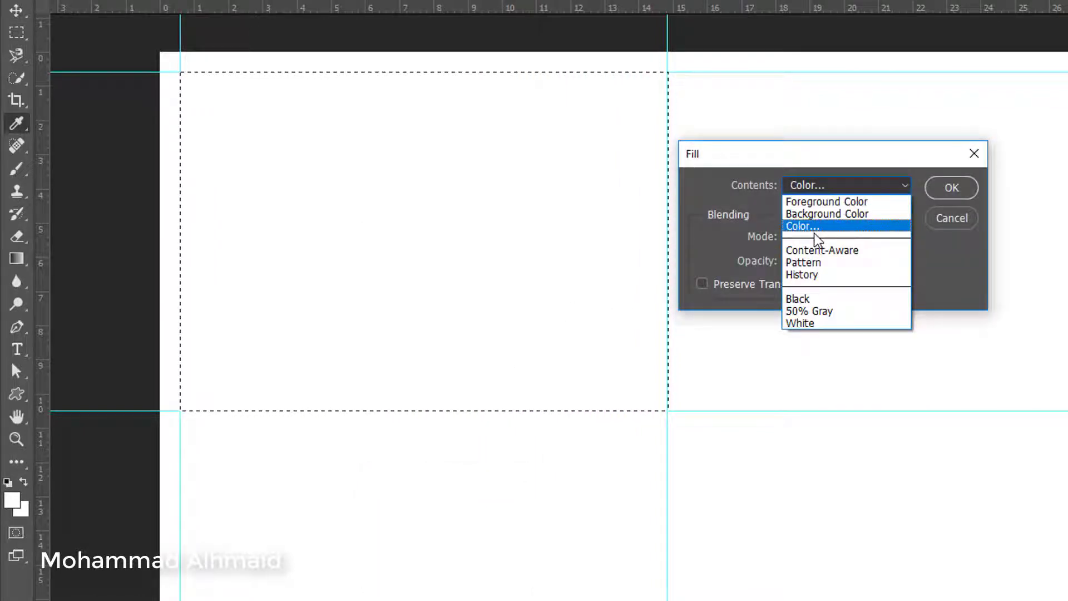
{"action": "left_click", "coordinate": [815, 234]}
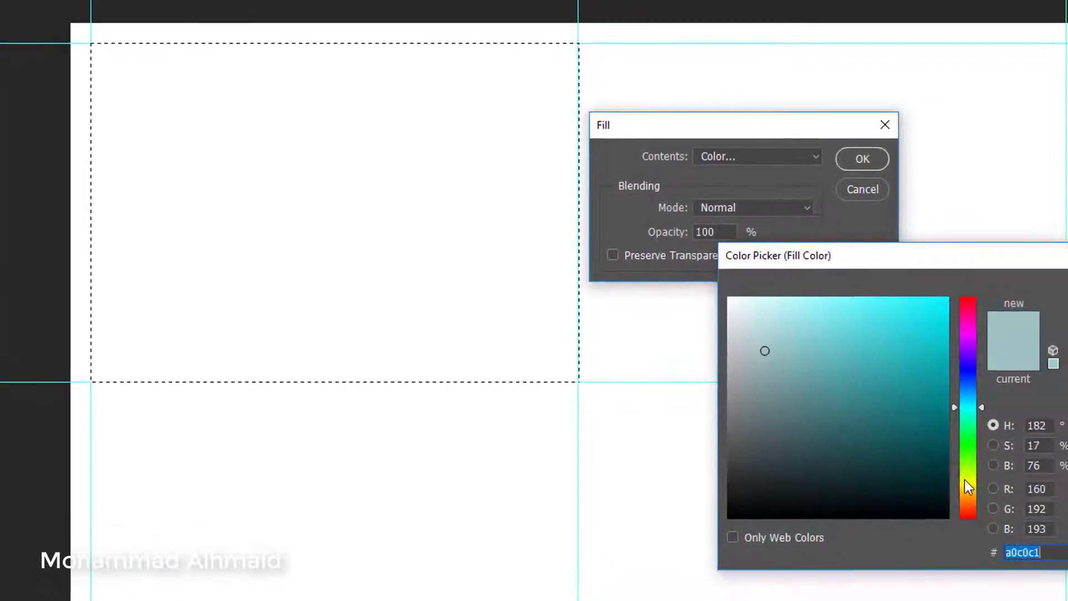
{"action": "left_click", "coordinate": [1057, 512]}
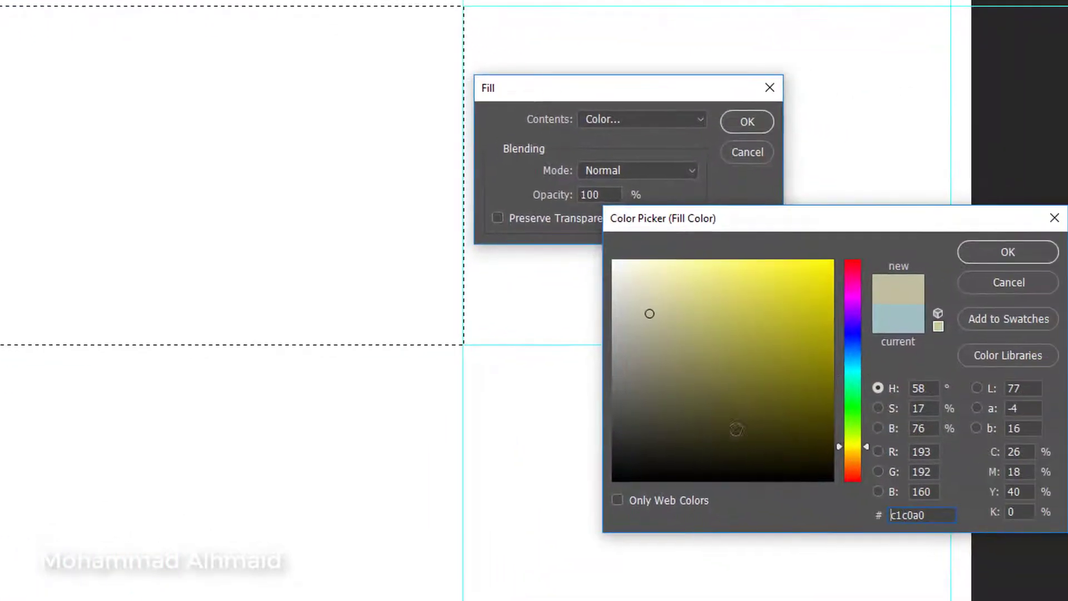
{"action": "left_click", "coordinate": [864, 473]}
{"action": "left_click_drag", "start_coordinate": [659, 406], "coordinate": [664, 385]}
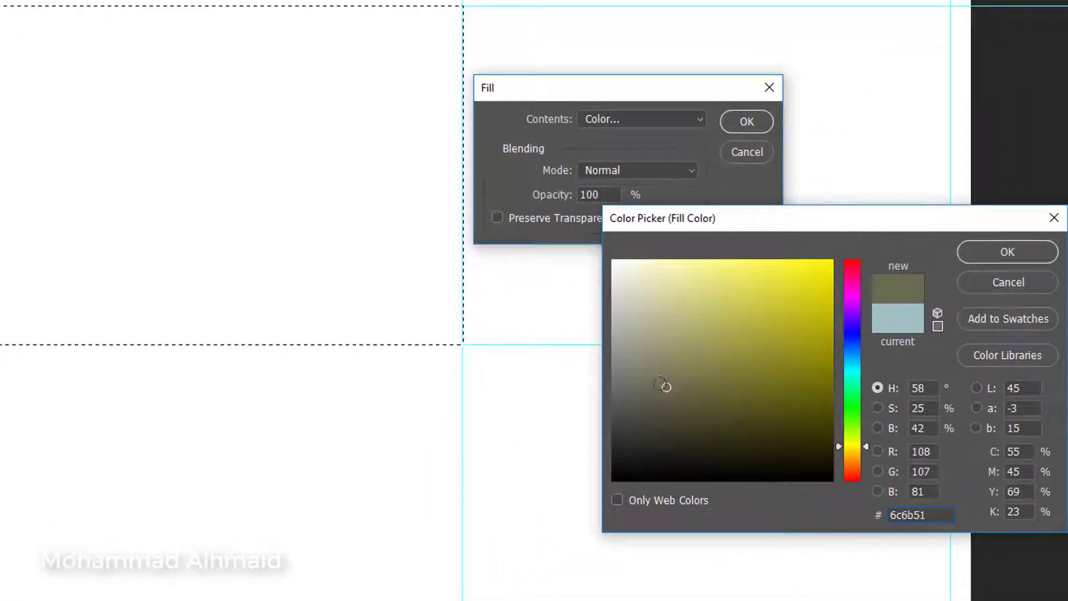
{"action": "left_click", "coordinate": [1007, 251]}
{"action": "left_click", "coordinate": [747, 122]}
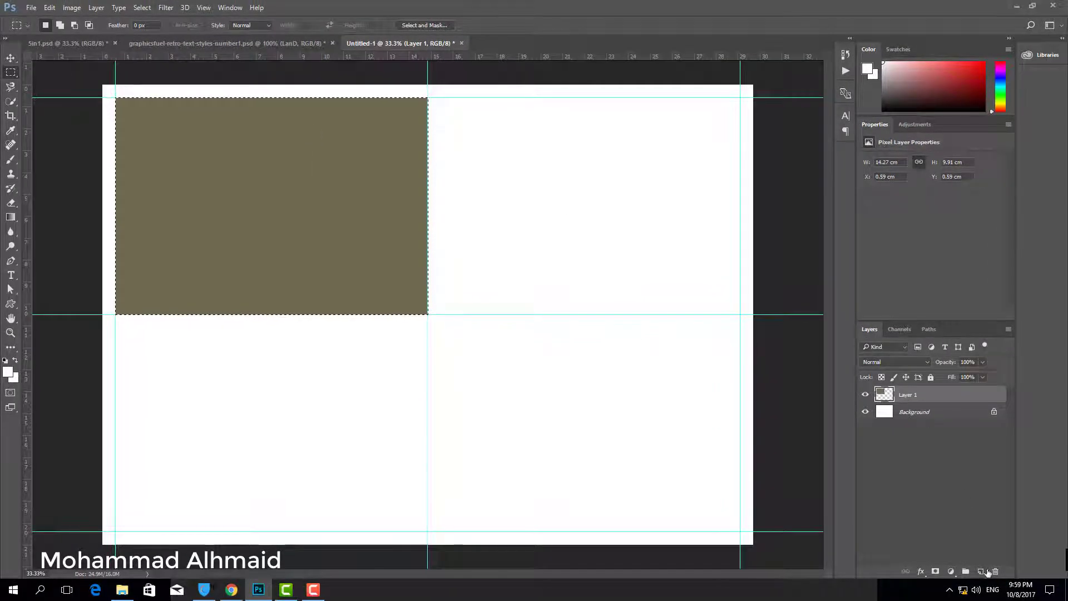
Step: On a new layer, select the top-right cell and fill it with orange d0833f
{"action": "left_click", "coordinate": [982, 571]}
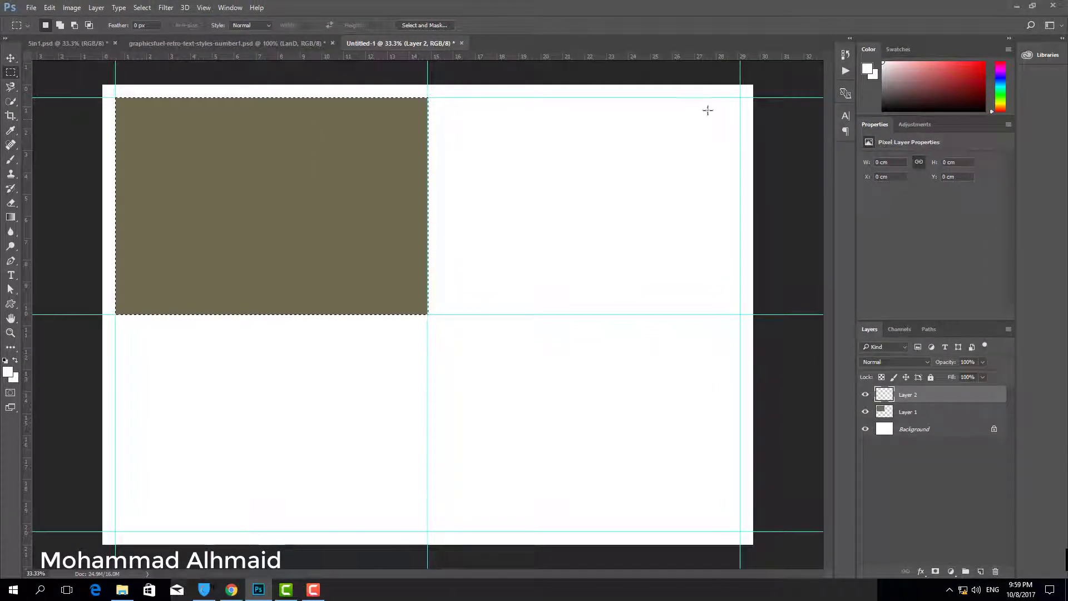
{"action": "mouse_move", "coordinate": [738, 101]}
{"action": "left_mouse_down"}
{"action": "mouse_move", "coordinate": [431, 273]}
{"action": "mouse_move", "coordinate": [429, 315]}
{"action": "left_mouse_up"}
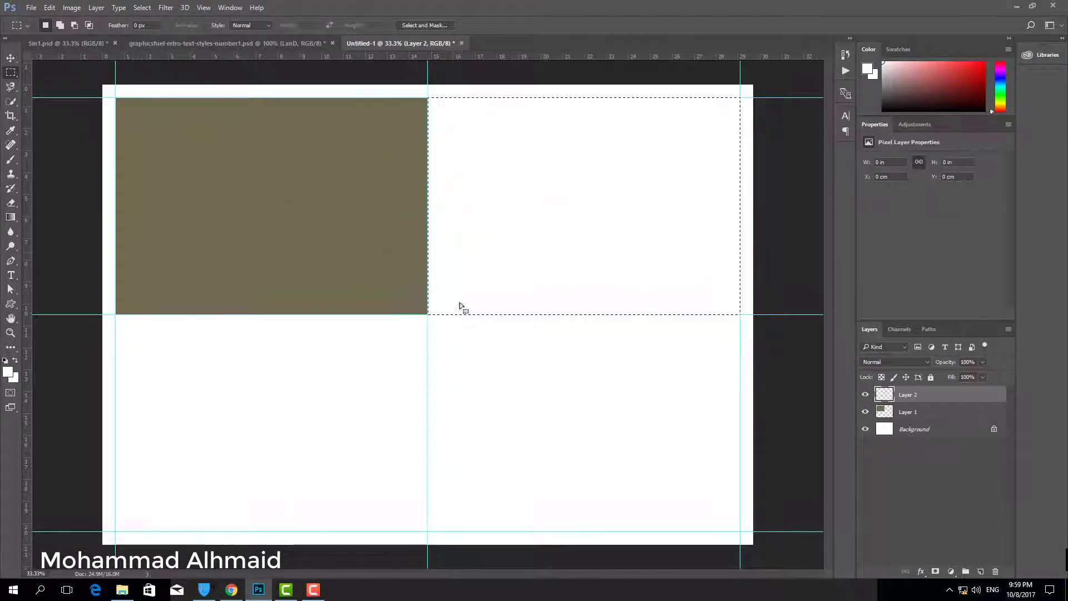
{"action": "right_click", "coordinate": [558, 179]}
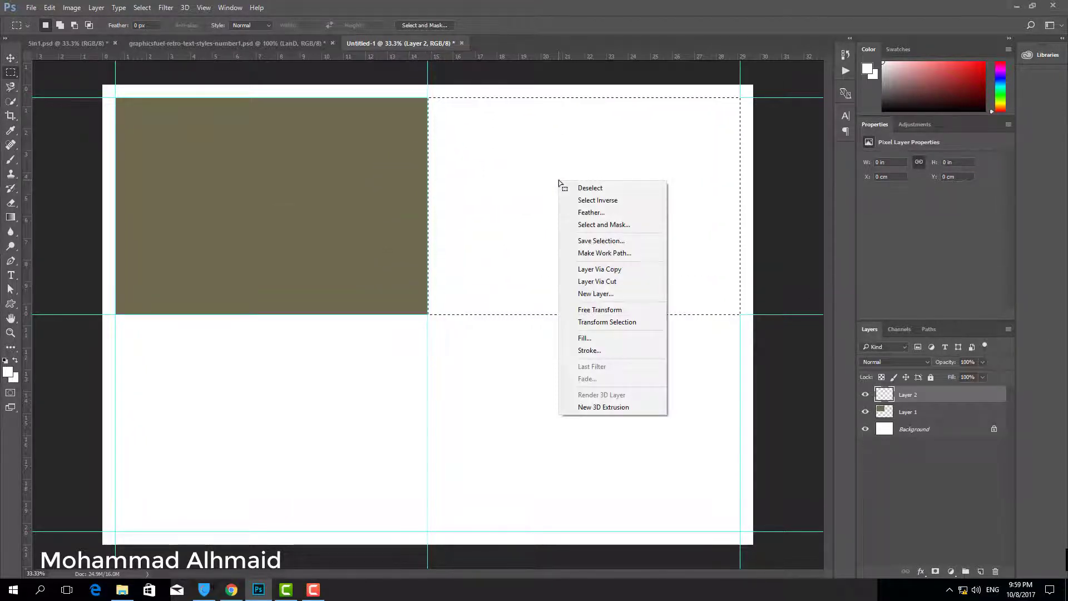
{"action": "left_click", "coordinate": [584, 337]}
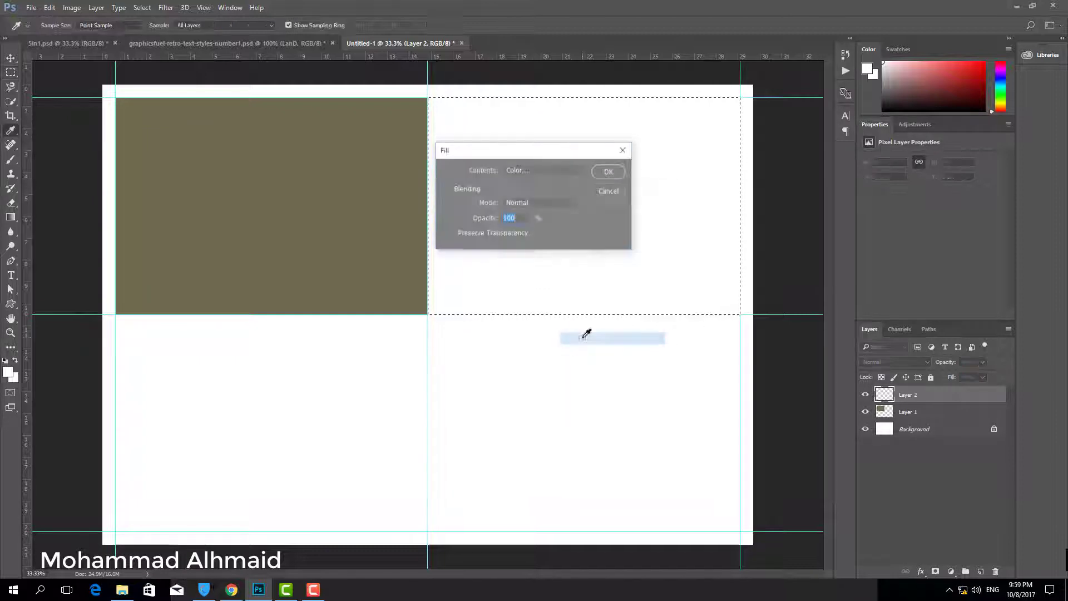
{"action": "left_click", "coordinate": [529, 170]}
{"action": "left_click", "coordinate": [514, 196]}
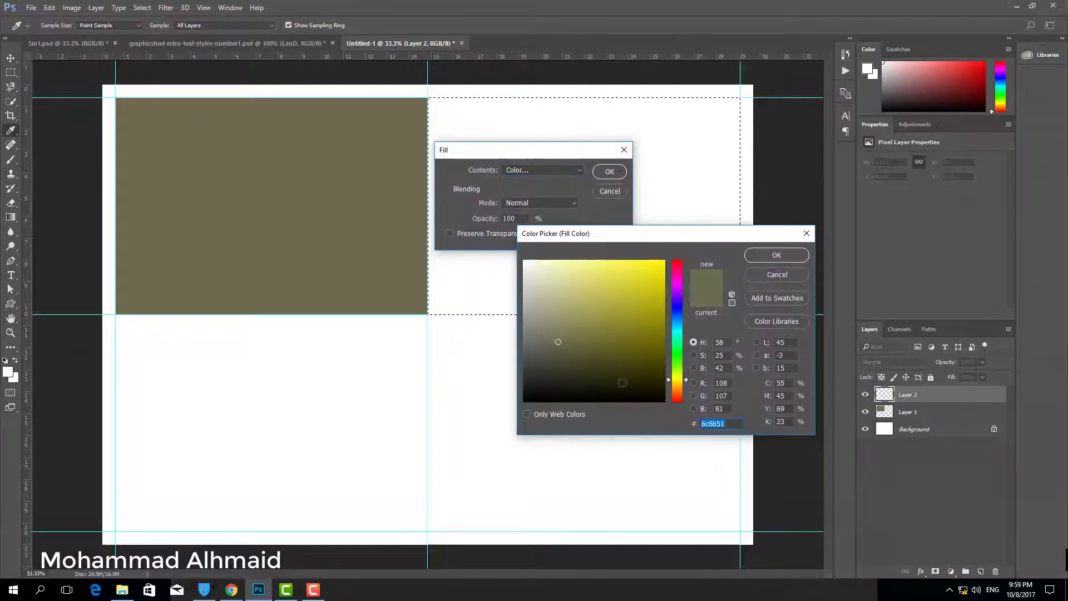
{"action": "left_click", "coordinate": [674, 391]}
{"action": "left_click", "coordinate": [557, 316]}
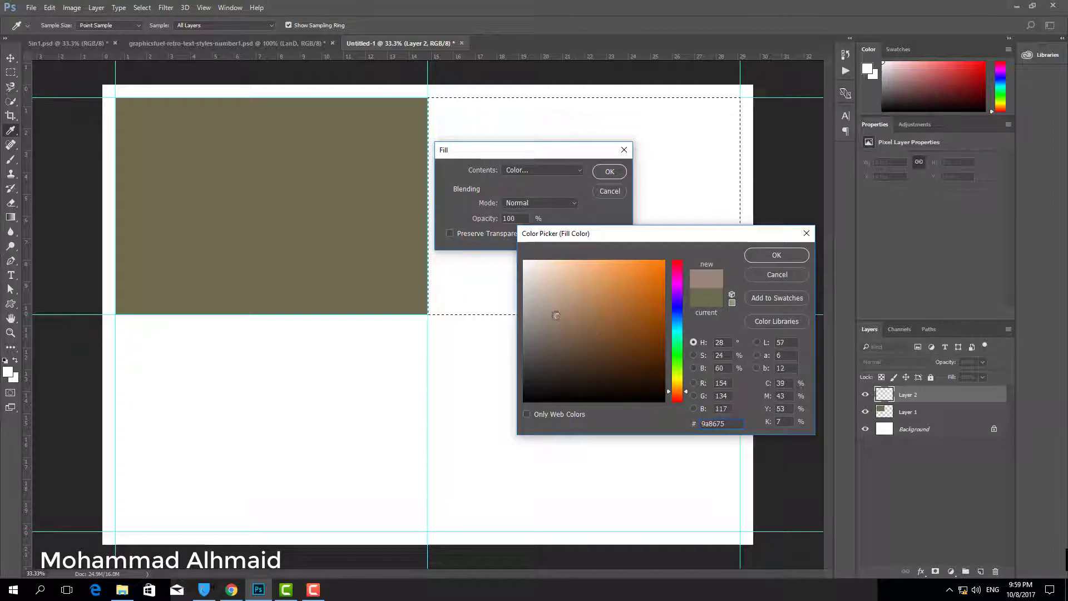
{"action": "left_click_drag", "start_coordinate": [548, 295], "coordinate": [622, 289]}
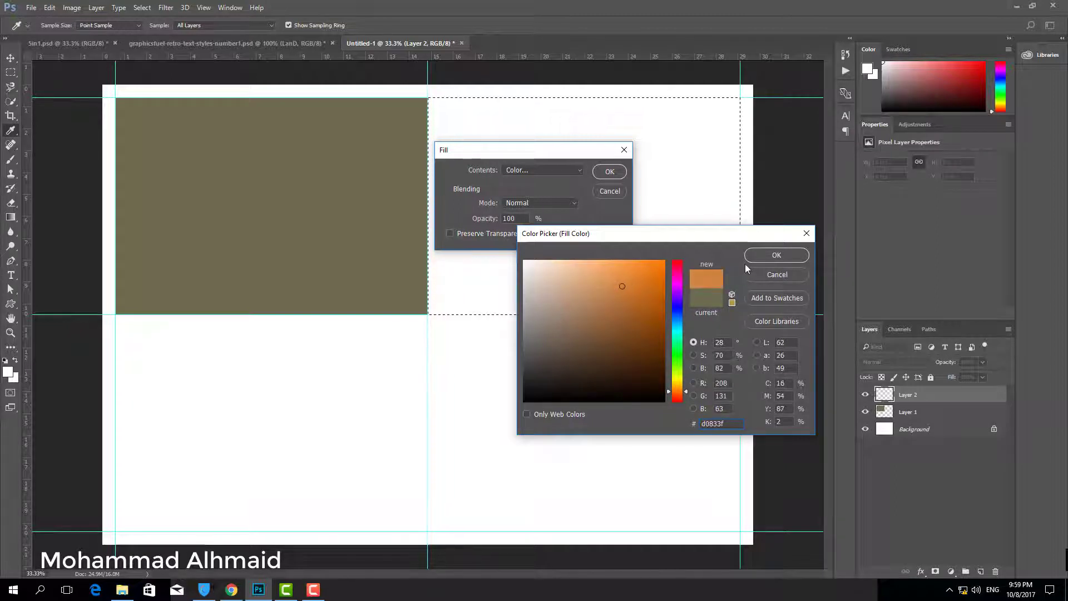
{"action": "left_click", "coordinate": [776, 255]}
{"action": "left_click", "coordinate": [609, 172]}
Step: Deselect the orange cell and add a fresh empty layer for the next cell
{"action": "key", "text": "m"}
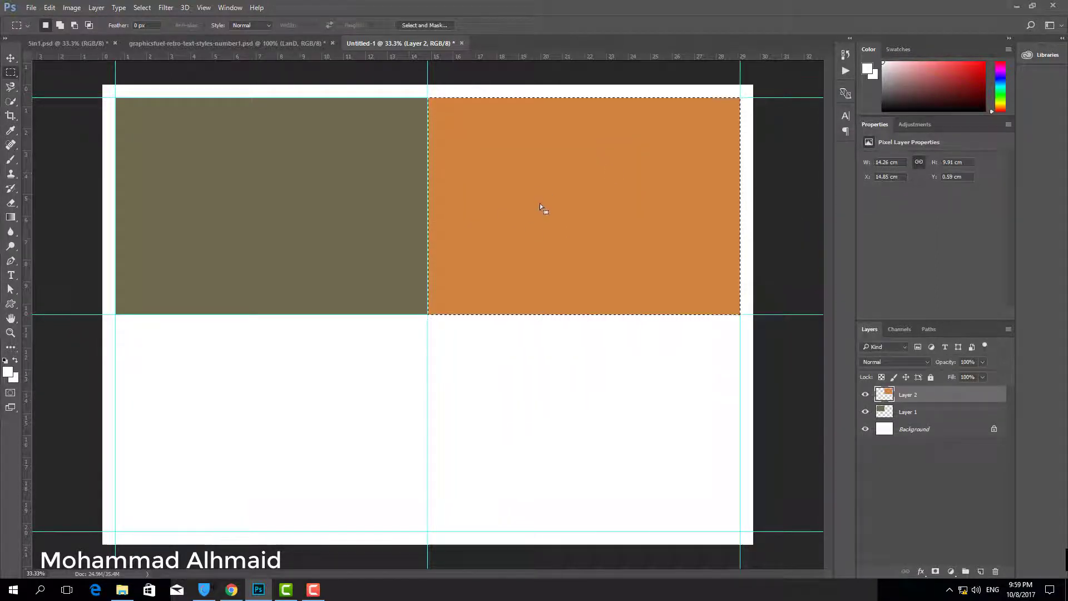
{"action": "key", "text": "ctrl+d"}
{"action": "left_click", "coordinate": [981, 571]}
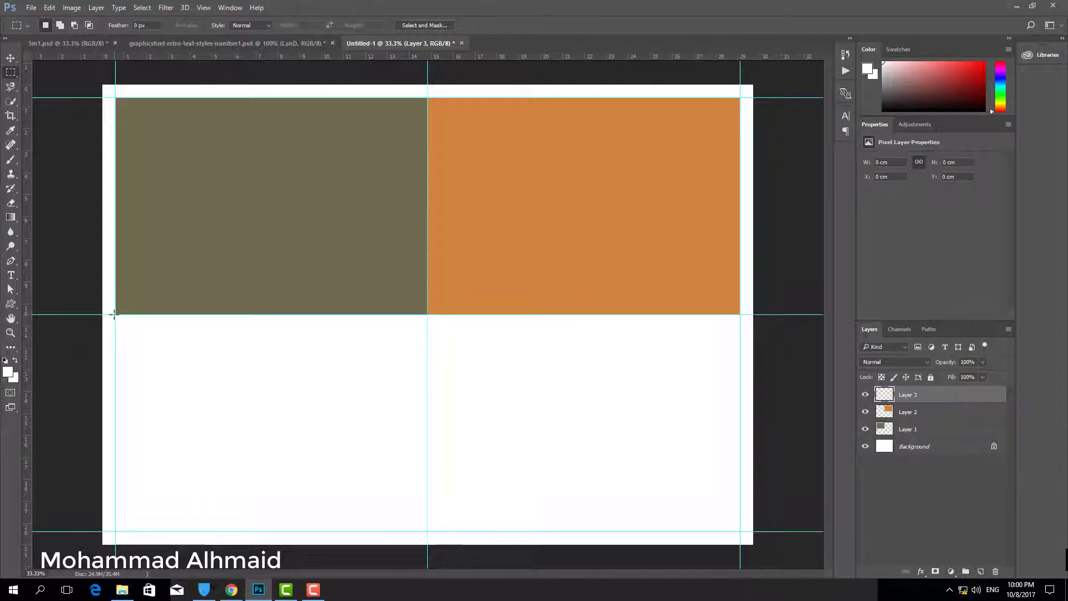
Step: Fill the bottom-left cell with grey 605d55, then add another empty layer
{"action": "left_click_drag", "start_coordinate": [114, 315], "coordinate": [427, 532]}
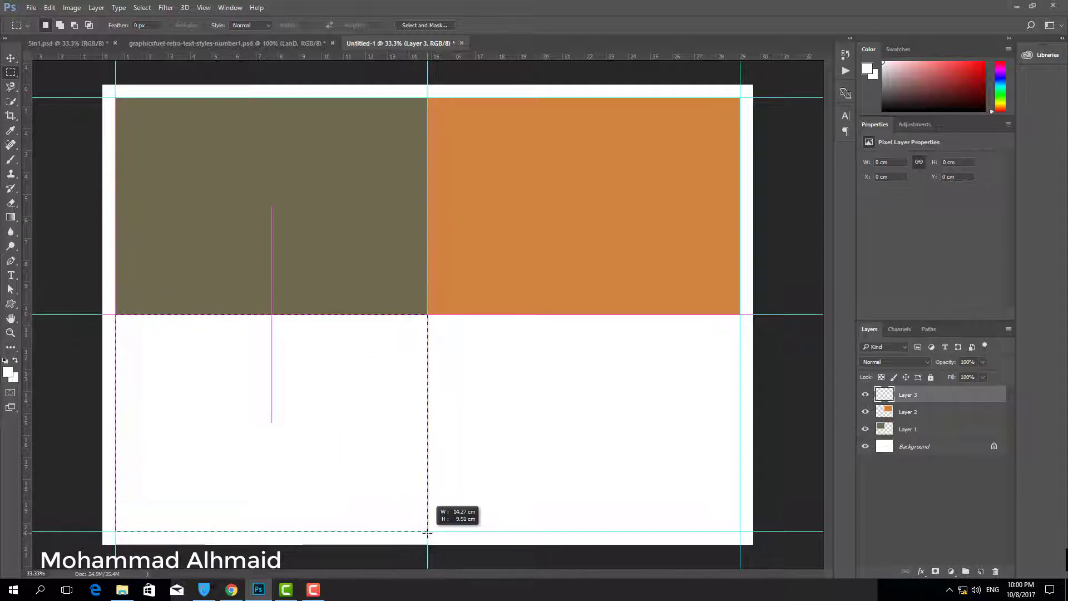
{"action": "right_click", "coordinate": [343, 434]}
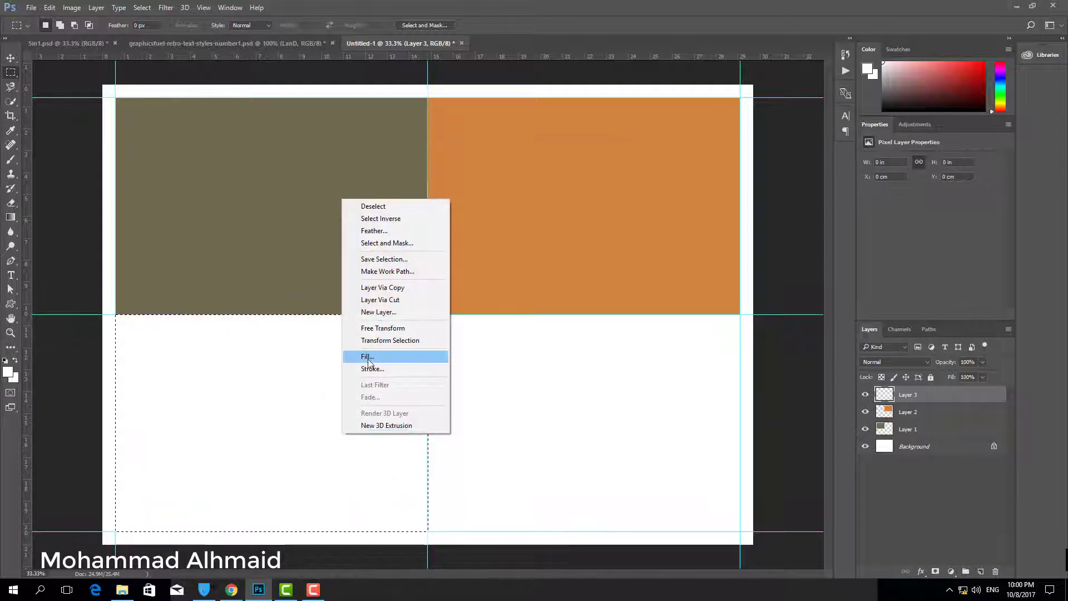
{"action": "left_click", "coordinate": [368, 357]}
{"action": "left_click", "coordinate": [533, 171]}
{"action": "left_click", "coordinate": [520, 193]}
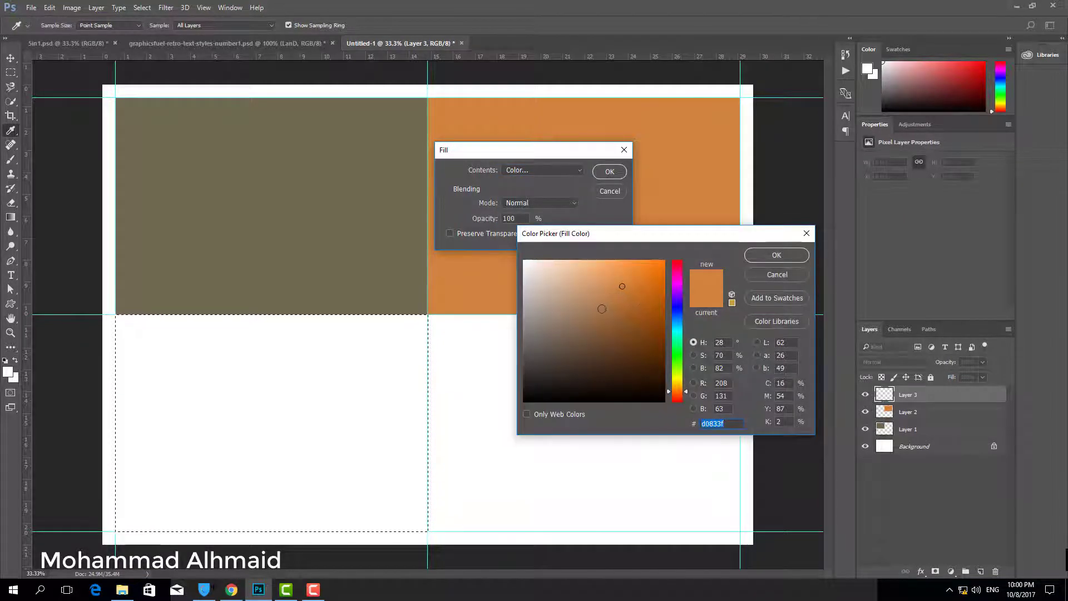
{"action": "left_click", "coordinate": [334, 222]}
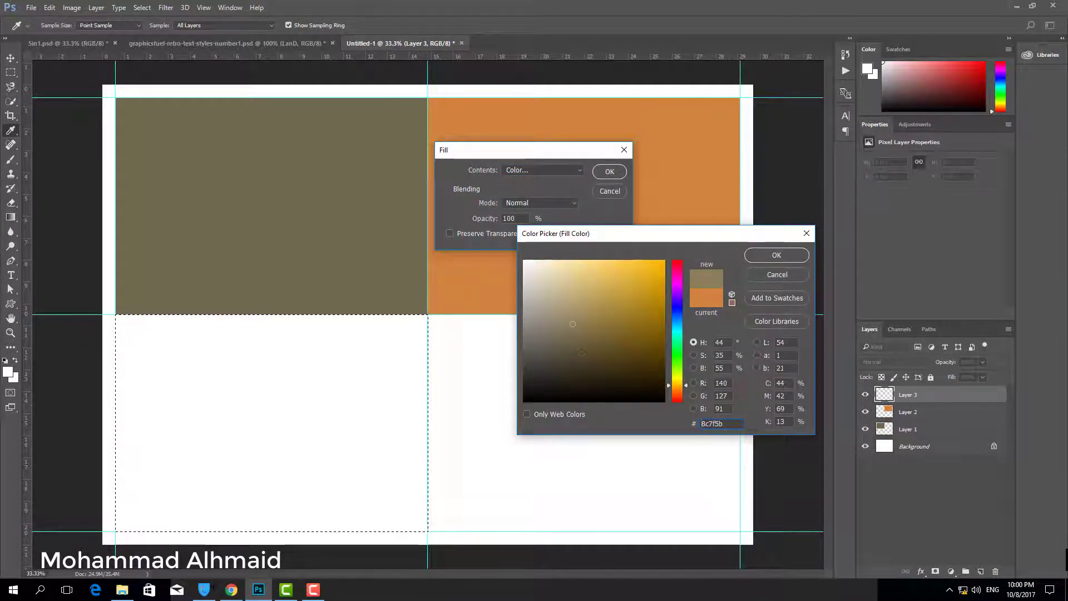
{"action": "left_click_drag", "start_coordinate": [581, 352], "coordinate": [539, 348]}
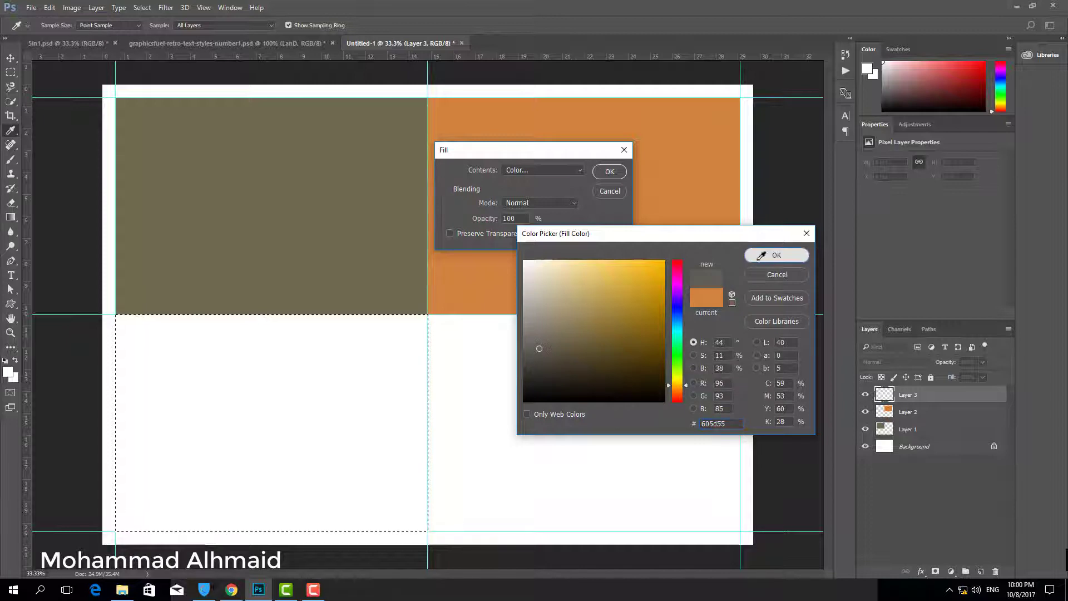
{"action": "left_click", "coordinate": [777, 254]}
{"action": "left_click", "coordinate": [610, 171]}
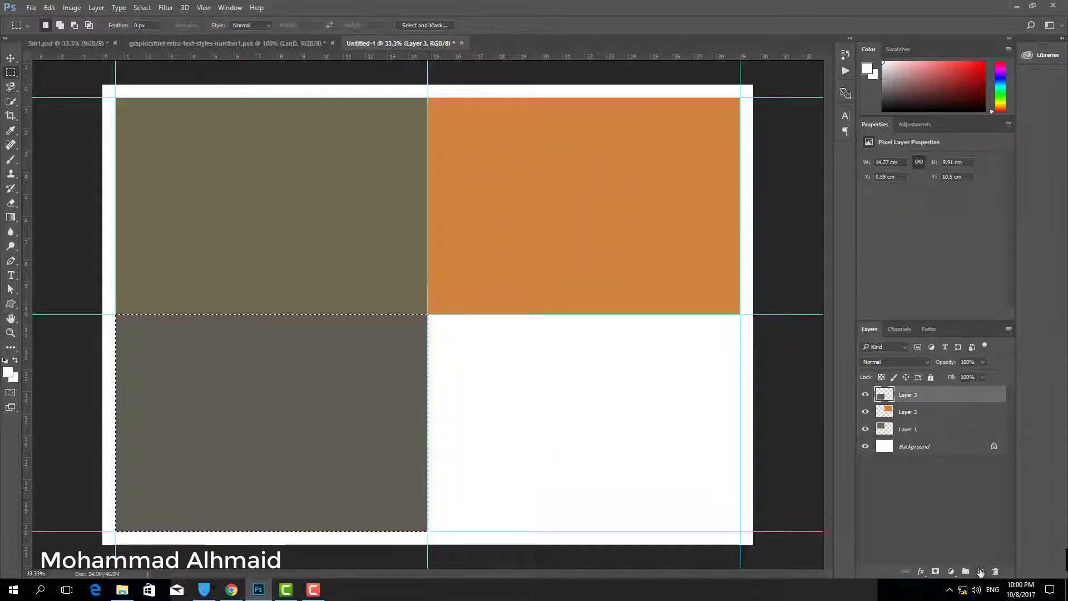
{"action": "left_click", "coordinate": [980, 571]}
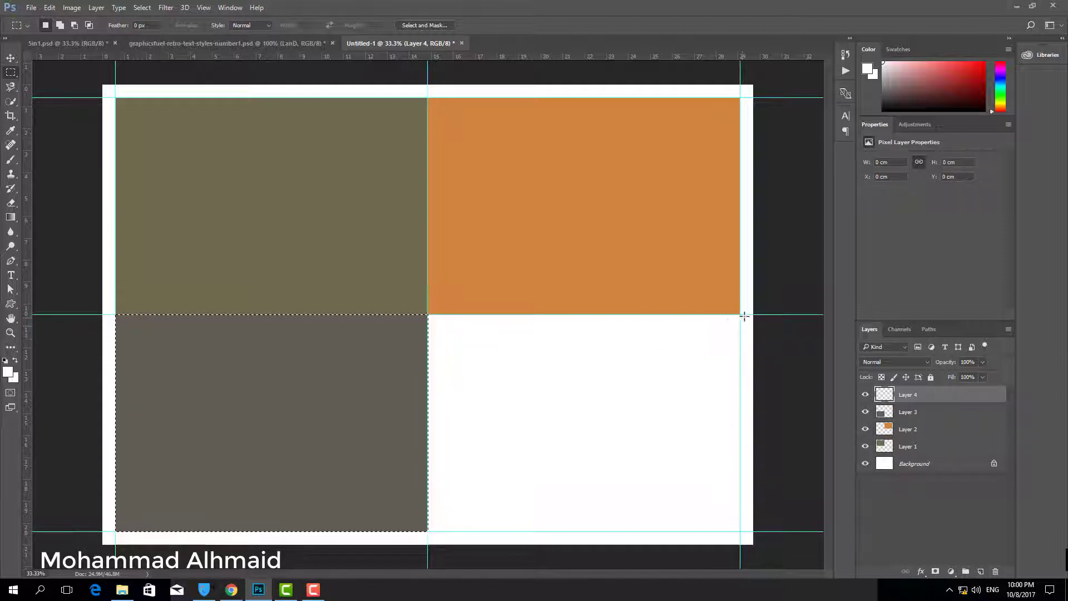
Step: Select the bottom-right cell and fill it with light beige d3cab0
{"action": "mouse_move", "coordinate": [745, 315]}
{"action": "left_mouse_down"}
{"action": "mouse_move", "coordinate": [522, 388]}
{"action": "mouse_move", "coordinate": [428, 445]}
{"action": "mouse_move", "coordinate": [726, 332]}
{"action": "mouse_move", "coordinate": [427, 531]}
{"action": "left_mouse_up"}
{"action": "right_click", "coordinate": [522, 437]}
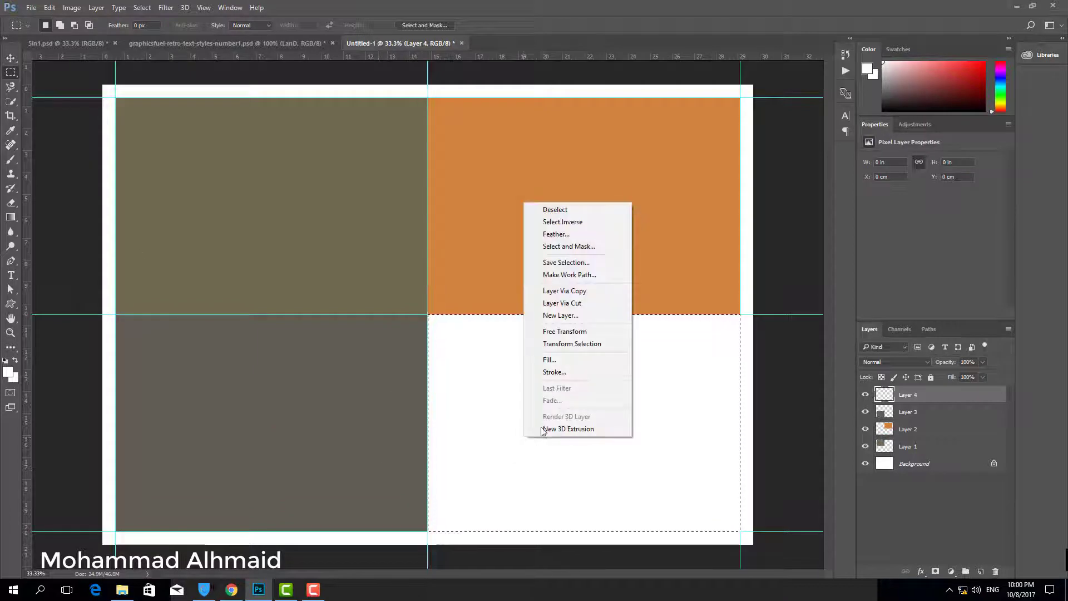
{"action": "left_click", "coordinate": [552, 362]}
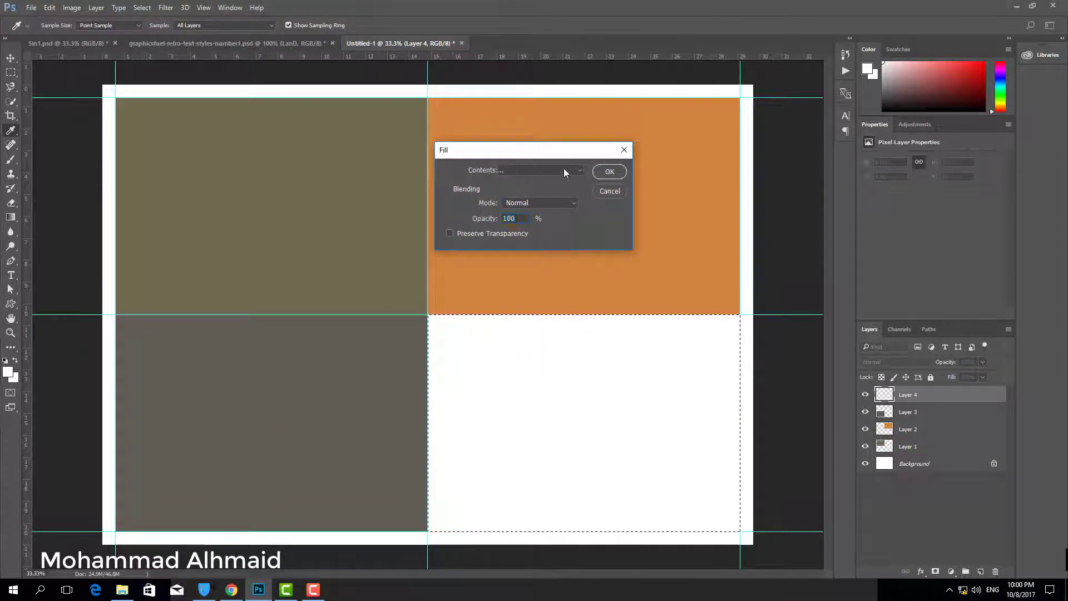
{"action": "left_click", "coordinate": [563, 169]}
{"action": "left_click", "coordinate": [523, 196]}
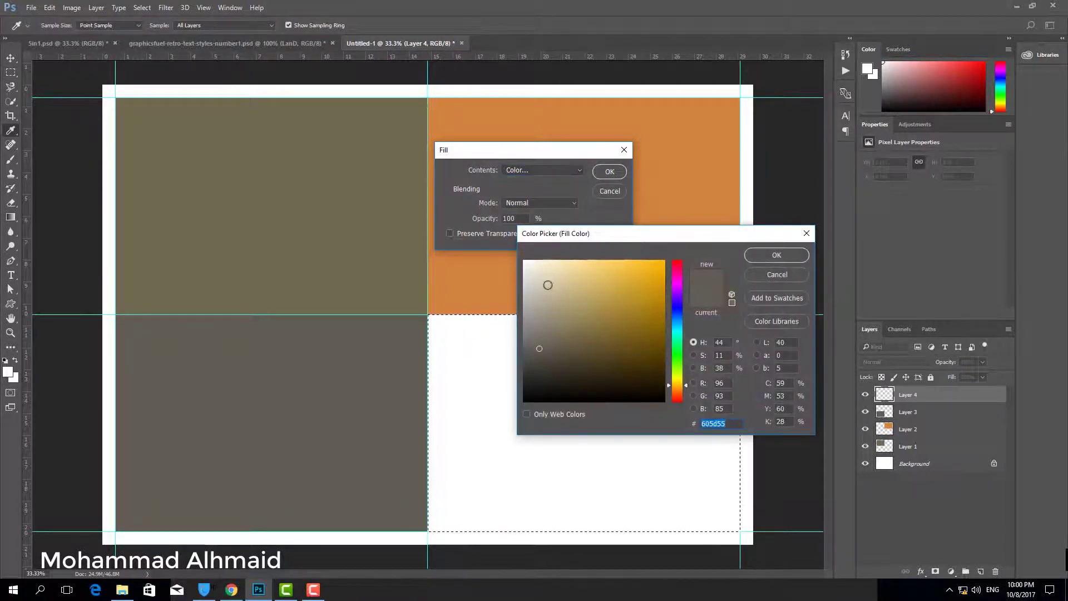
{"action": "left_click", "coordinate": [547, 285]}
{"action": "left_click", "coordinate": [798, 259]}
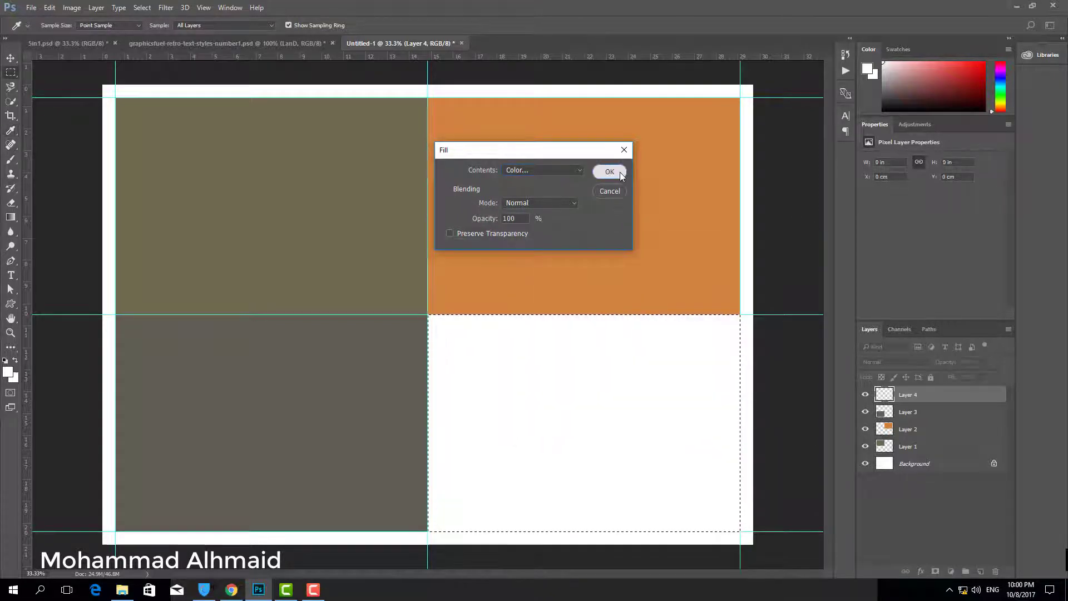
{"action": "left_click", "coordinate": [610, 171]}
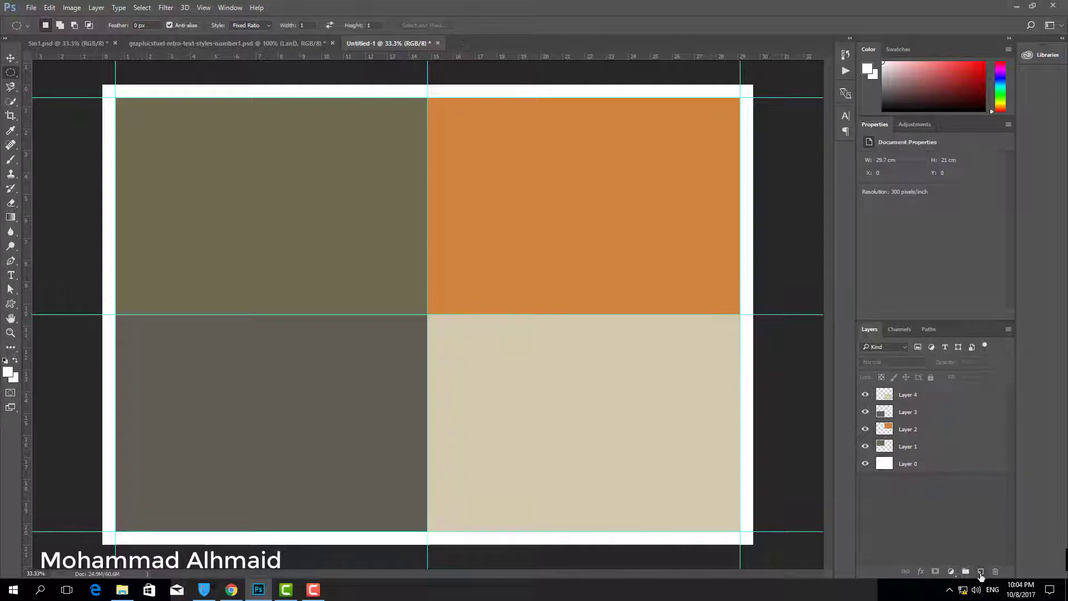
Step: On a new layer, draw a 1:1 fixed-ratio elliptical selection centred on the guide intersection
{"action": "left_click", "coordinate": [980, 572]}
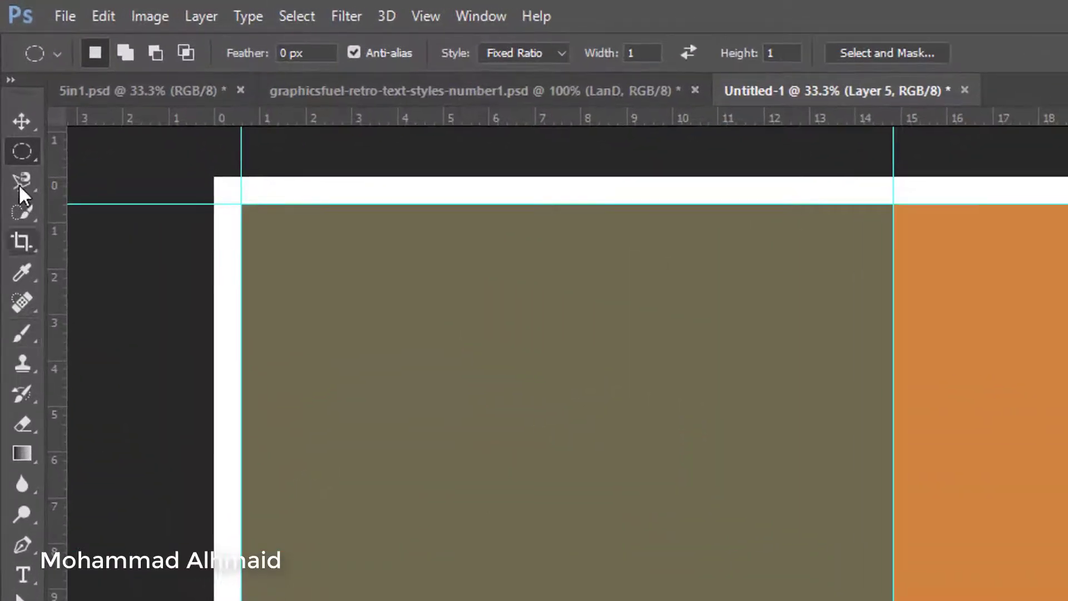
{"action": "right_click", "coordinate": [18, 143]}
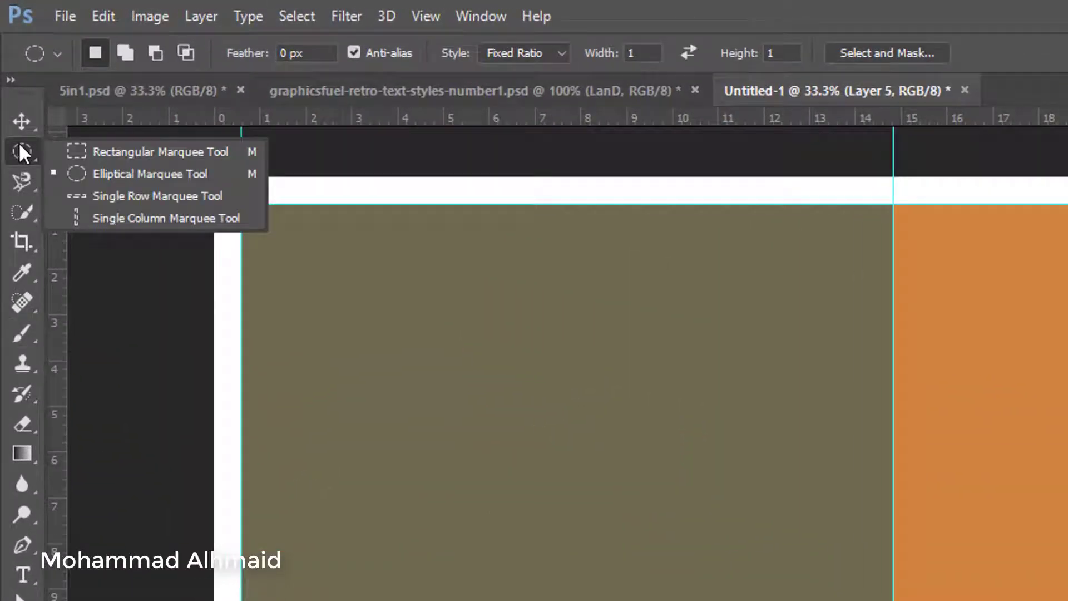
{"action": "left_click", "coordinate": [107, 174]}
{"action": "left_click", "coordinate": [553, 58]}
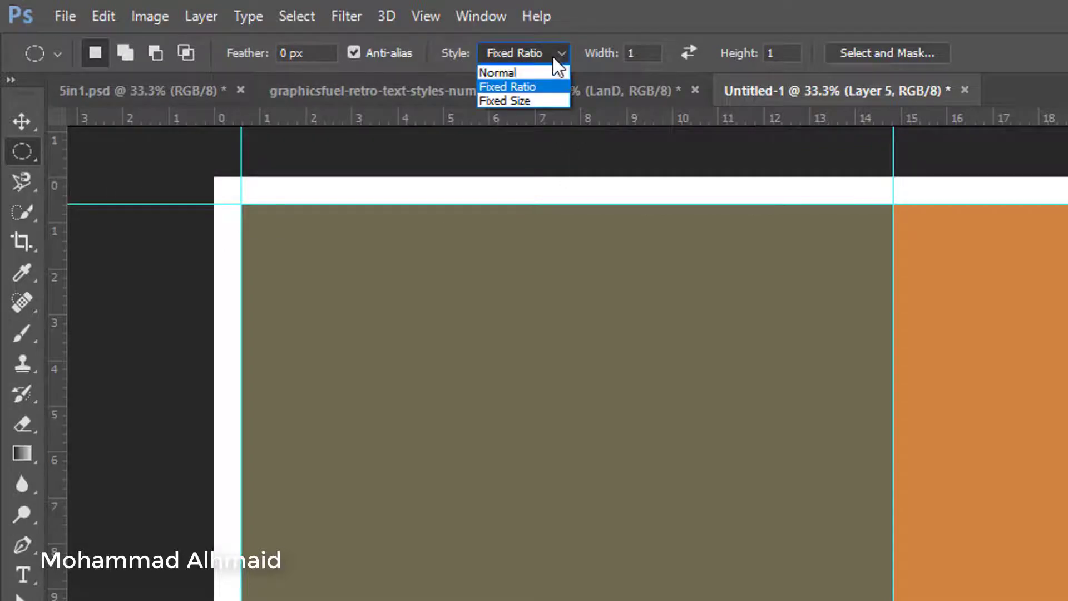
{"action": "left_click", "coordinate": [528, 88]}
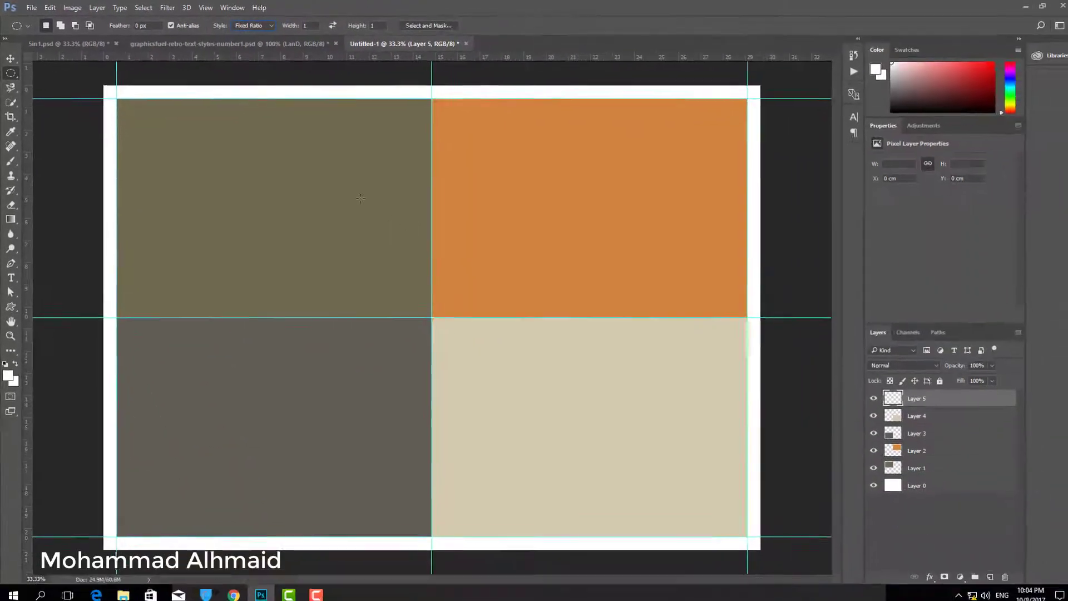
{"action": "mouse_move", "coordinate": [371, 202]}
{"action": "left_mouse_down"}
{"action": "mouse_move", "coordinate": [686, 478]}
{"action": "mouse_move", "coordinate": [679, 474]}
{"action": "left_mouse_up"}
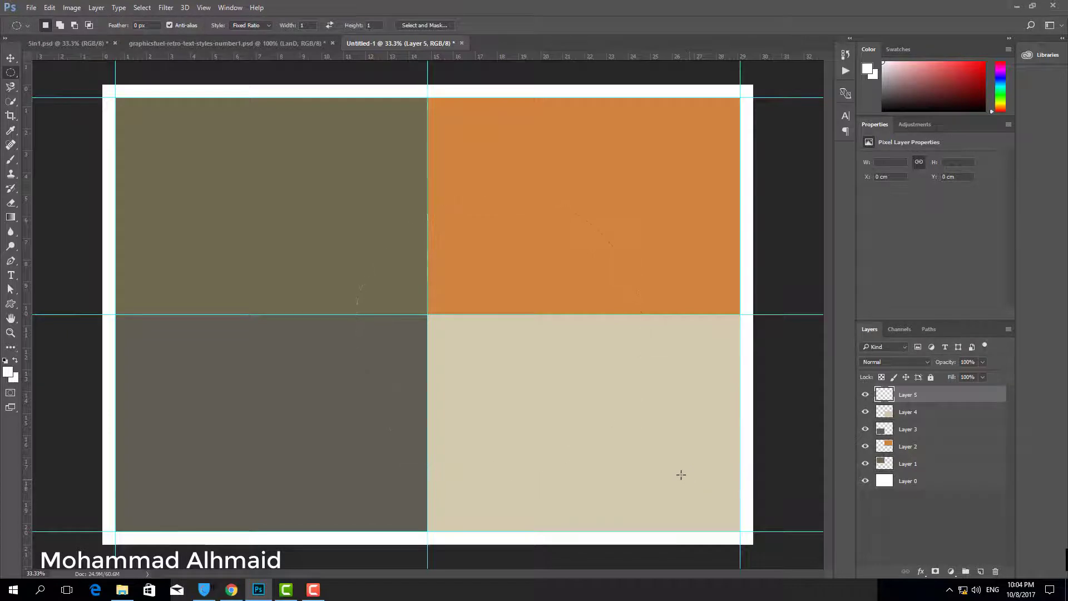
{"action": "left_click_drag", "start_coordinate": [552, 366], "coordinate": [478, 344]}
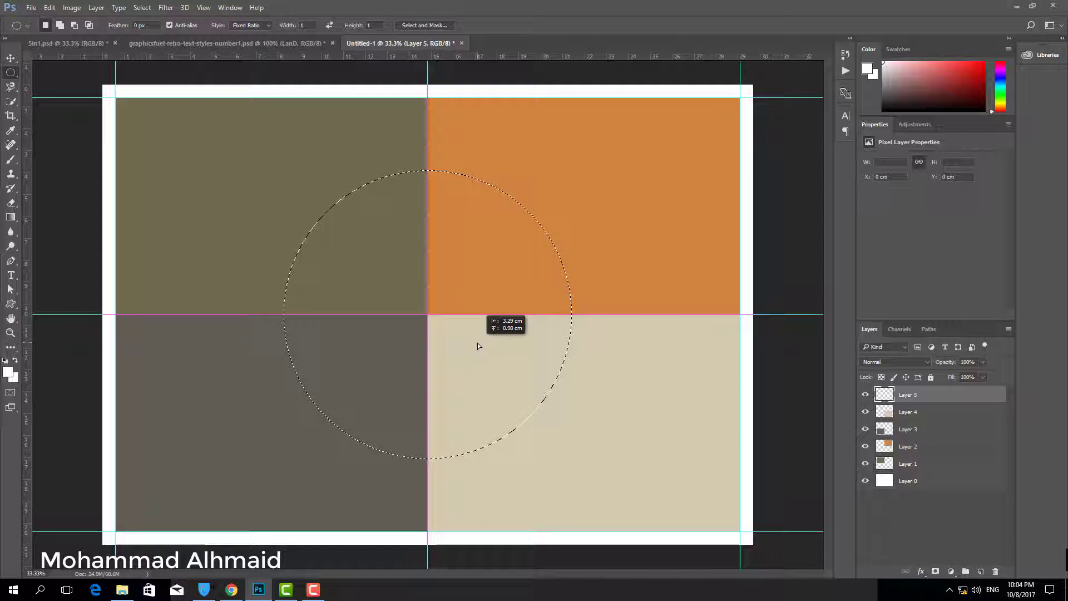
{"action": "mouse_move", "coordinate": [477, 343]}
{"action": "left_mouse_down"}
{"action": "mouse_move", "coordinate": [482, 354]}
{"action": "mouse_move", "coordinate": [481, 342]}
{"action": "left_mouse_up"}
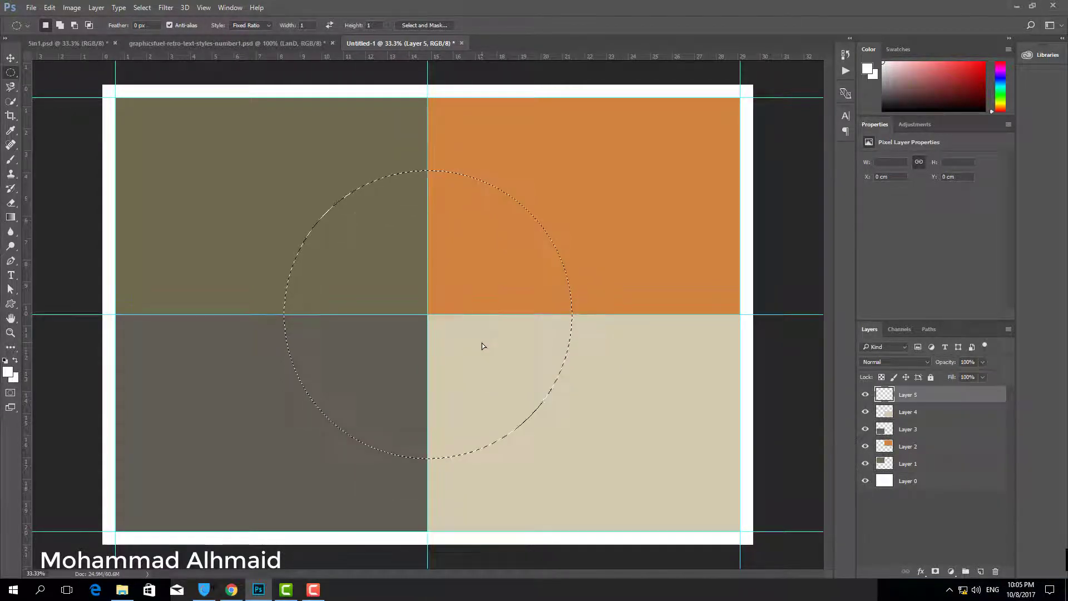
Step: Fill the circular selection with dark teal #264951
{"action": "right_click", "coordinate": [495, 288]}
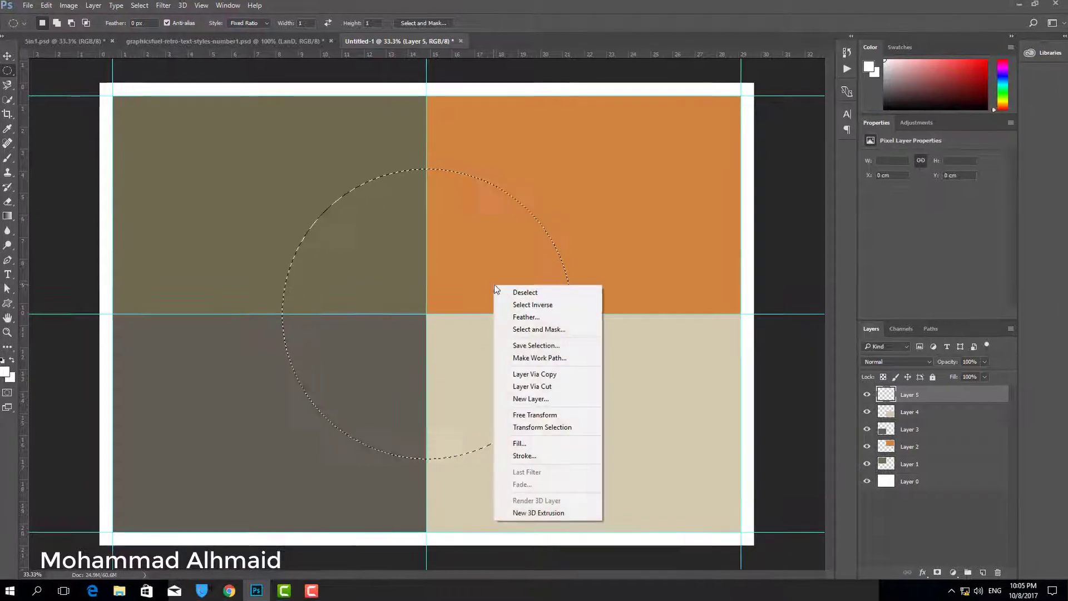
{"action": "left_click", "coordinate": [519, 444]}
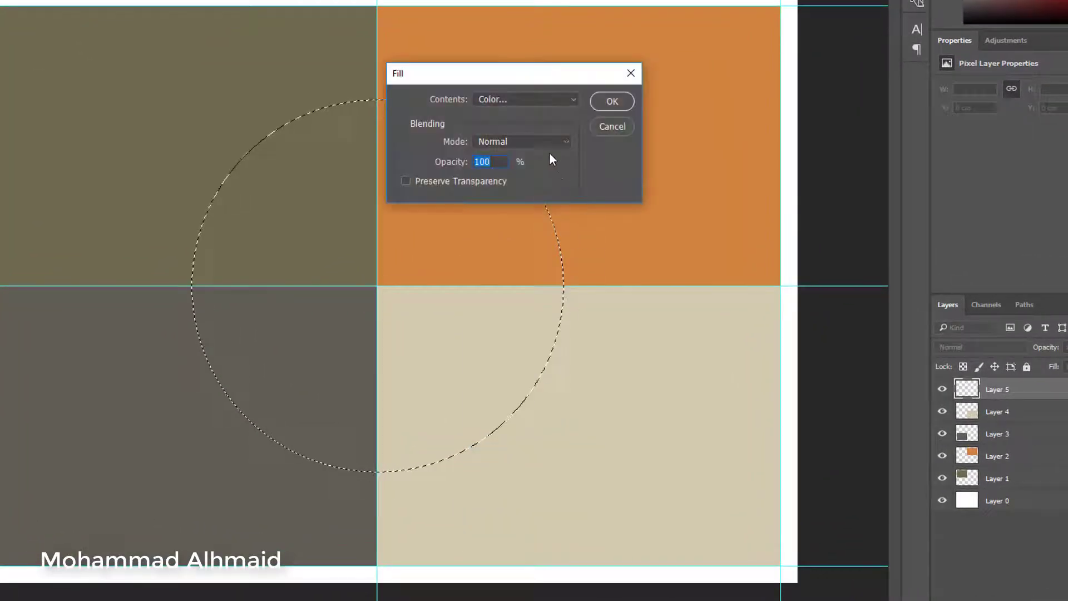
{"action": "left_click", "coordinate": [548, 100]}
{"action": "left_click", "coordinate": [547, 133]}
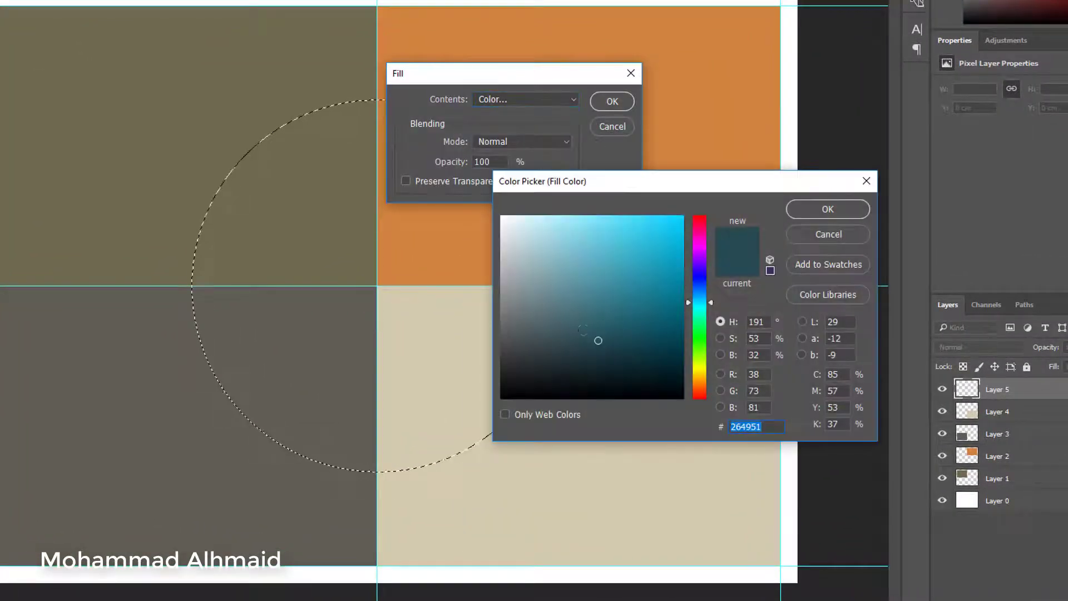
{"action": "left_click", "coordinate": [815, 210]}
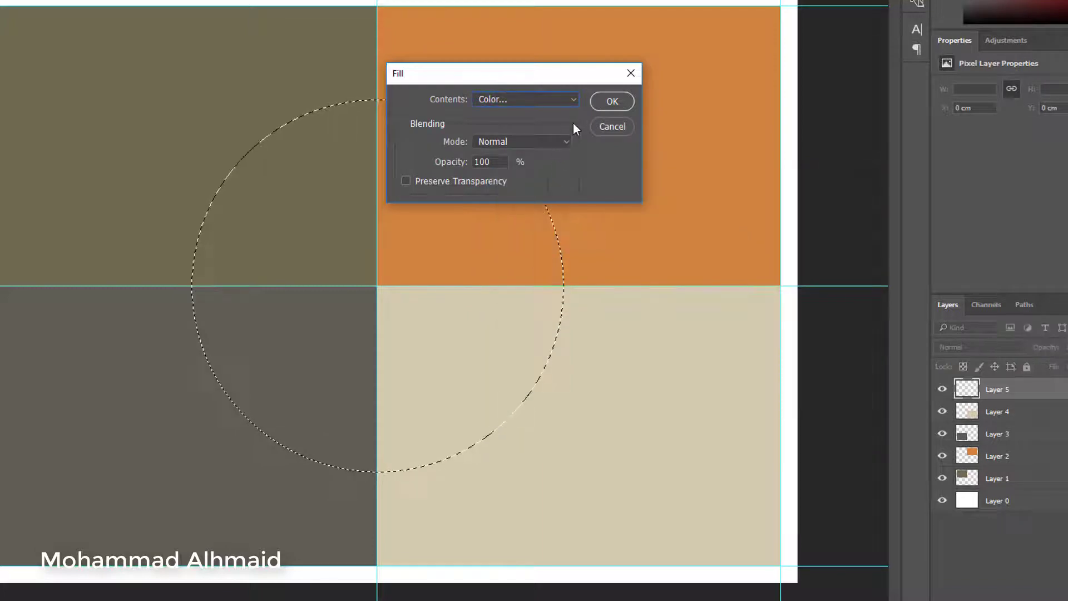
{"action": "left_click", "coordinate": [612, 101]}
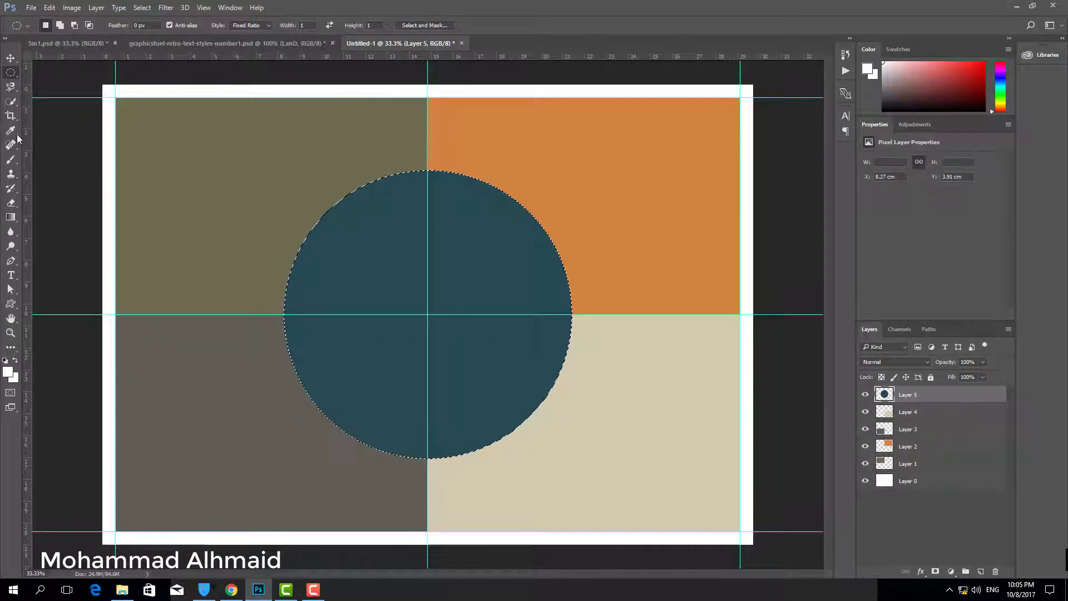
{"action": "right_click", "coordinate": [14, 73]}
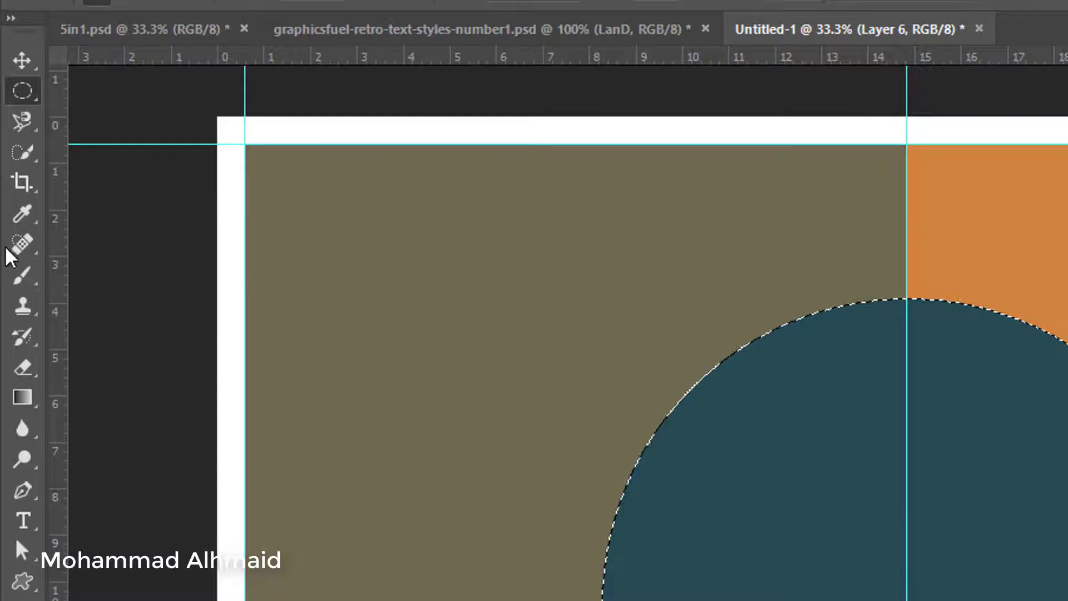
Step: Stroke a single-row selection along the horizontal guide with 20 px white, centred
{"action": "right_click", "coordinate": [15, 93]}
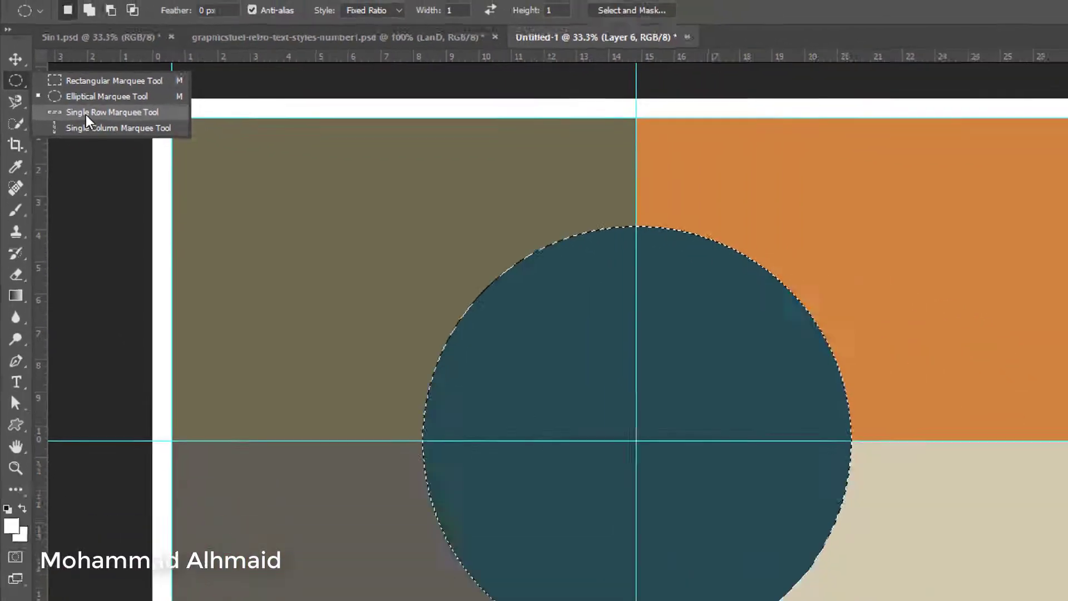
{"action": "left_click", "coordinate": [86, 113]}
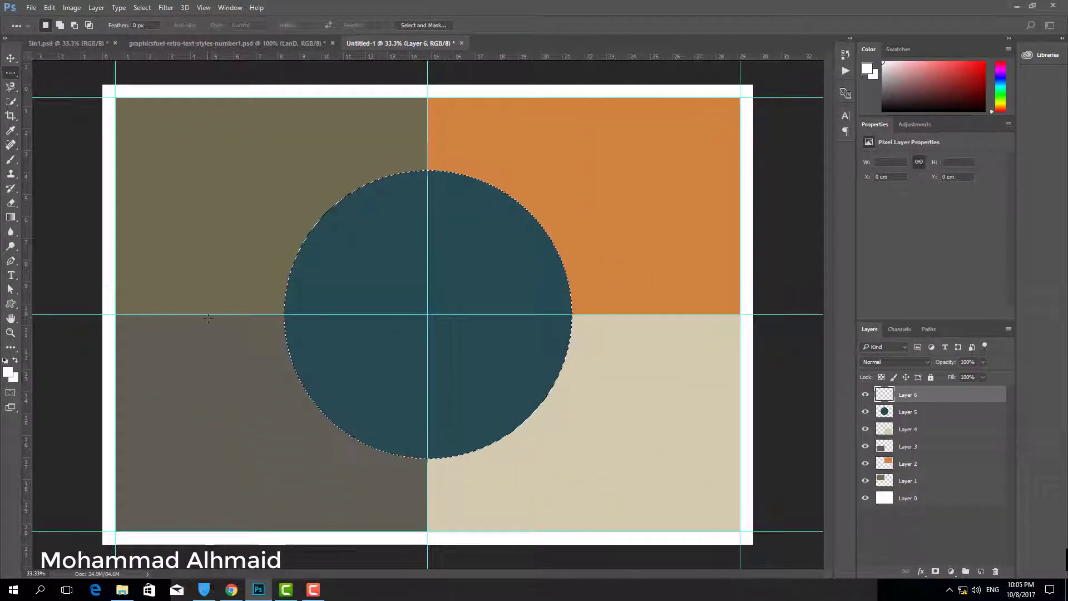
{"action": "left_click", "coordinate": [210, 315]}
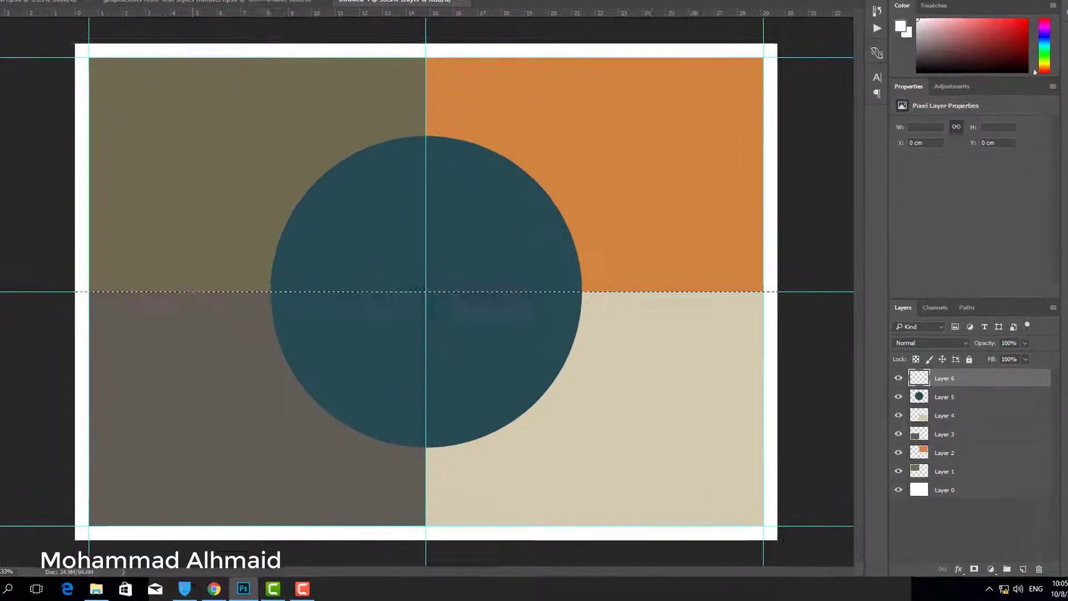
{"action": "right_click", "coordinate": [93, 171]}
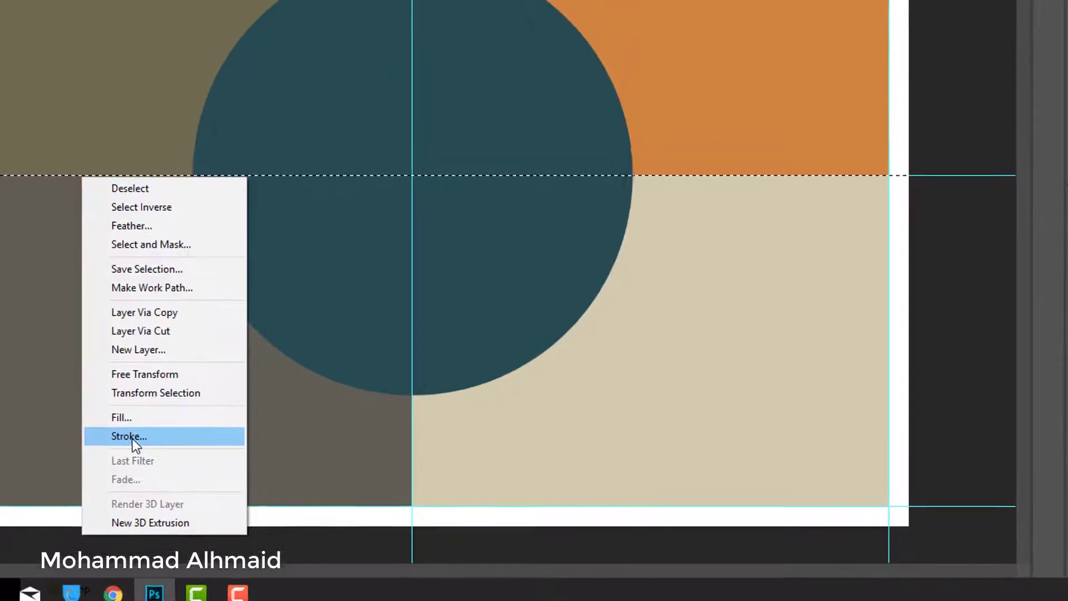
{"action": "left_click", "coordinate": [132, 439]}
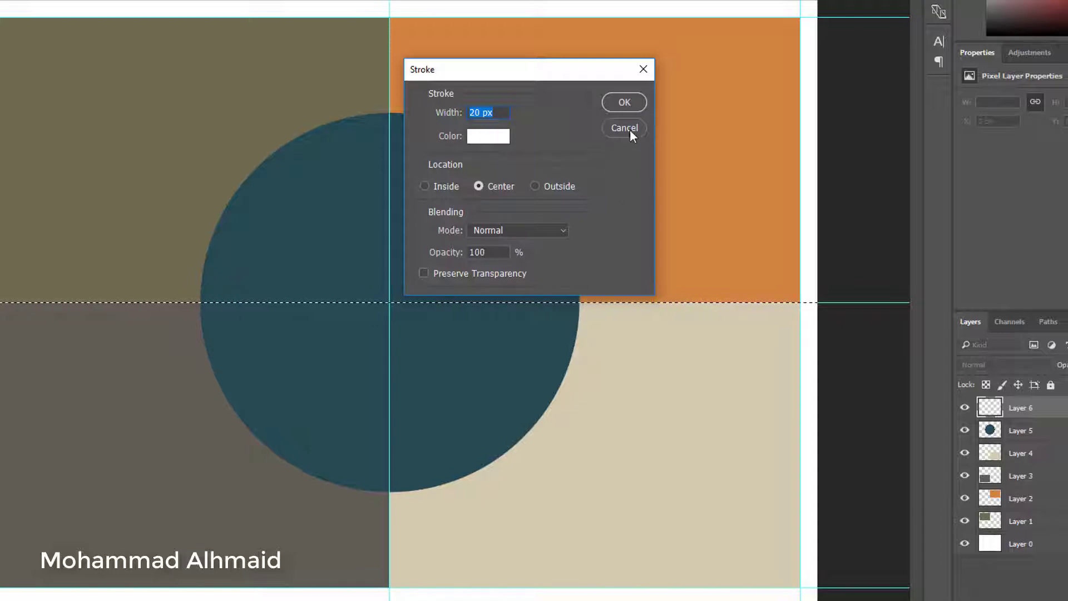
{"action": "left_click", "coordinate": [634, 106]}
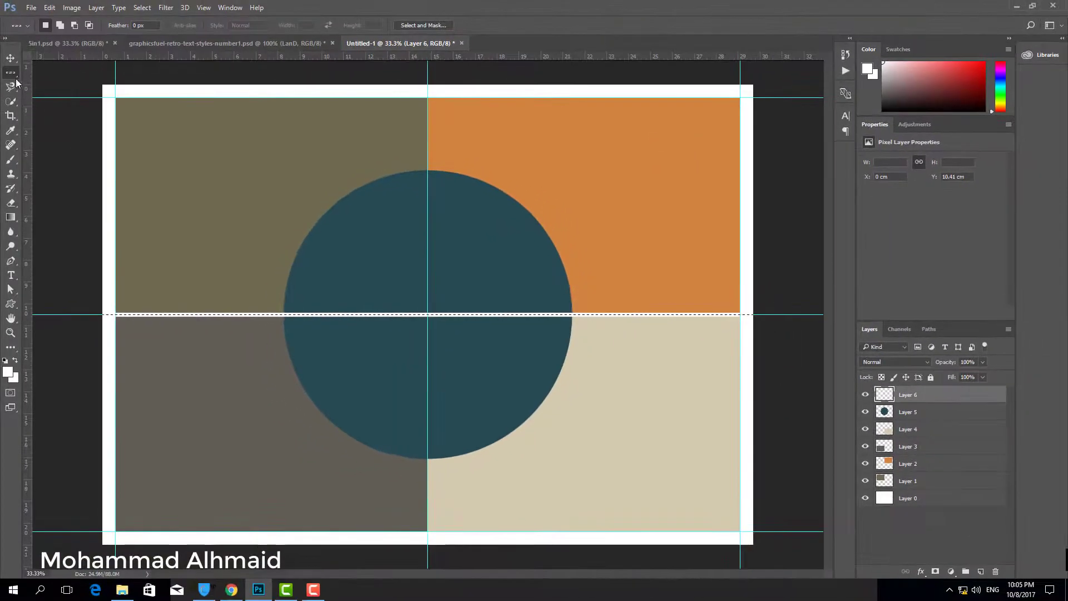
{"action": "right_click", "coordinate": [10, 75]}
Step: Stroke a single-column selection along the vertical guide with 20 px white
{"action": "left_click", "coordinate": [77, 104]}
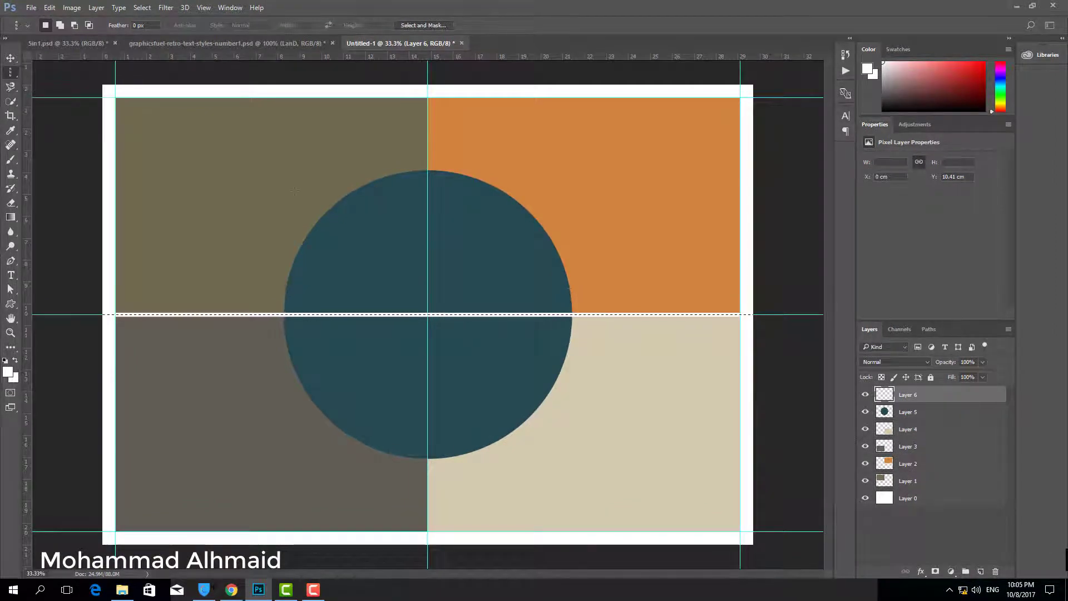
{"action": "left_click", "coordinate": [427, 138]}
{"action": "right_click", "coordinate": [428, 139]}
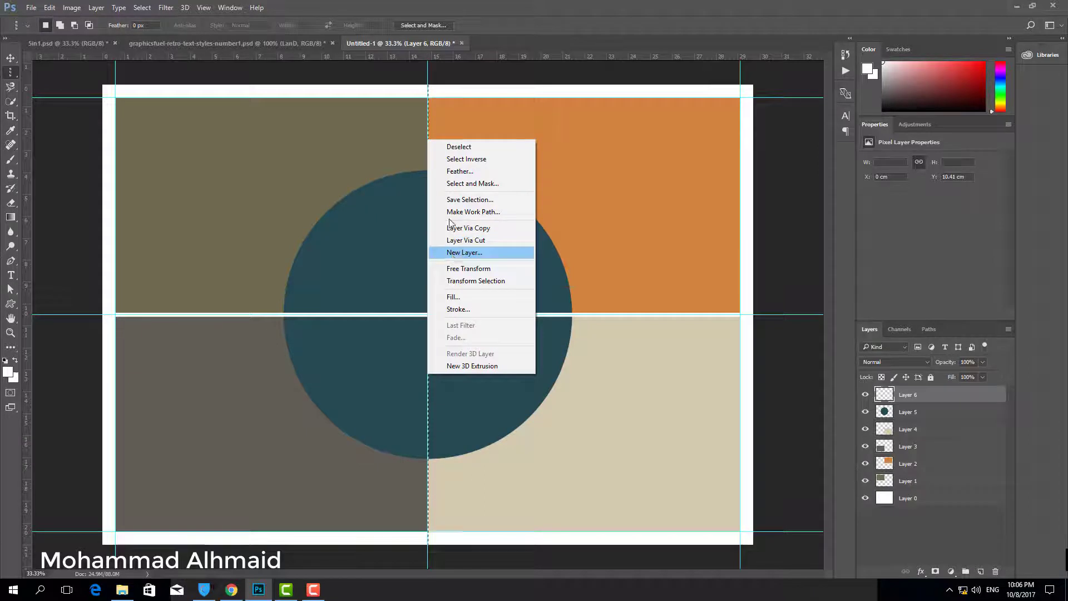
{"action": "left_click", "coordinate": [446, 97]}
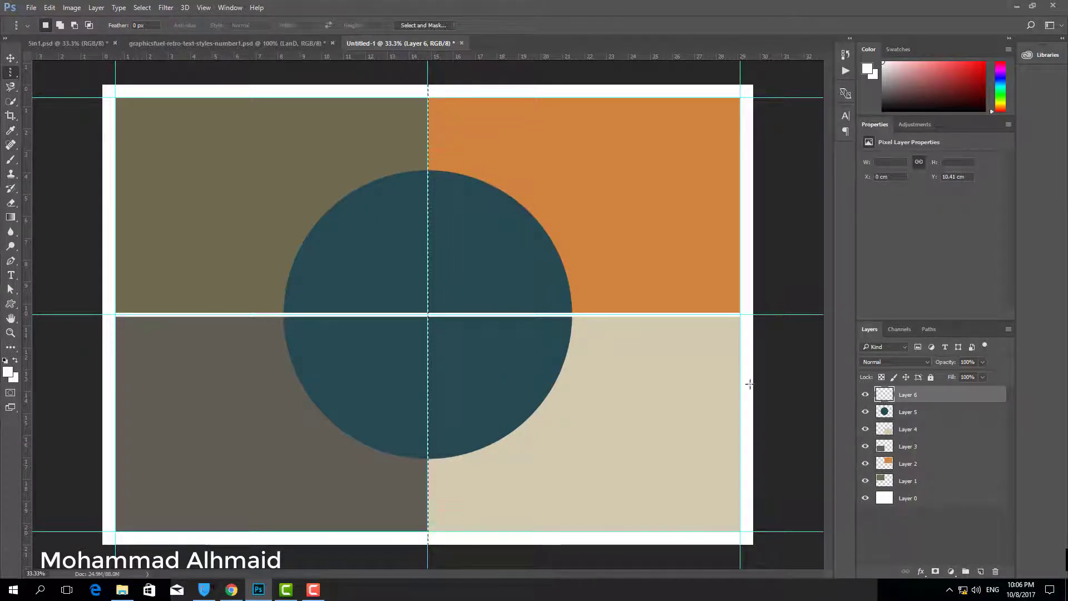
{"action": "right_click", "coordinate": [430, 177]}
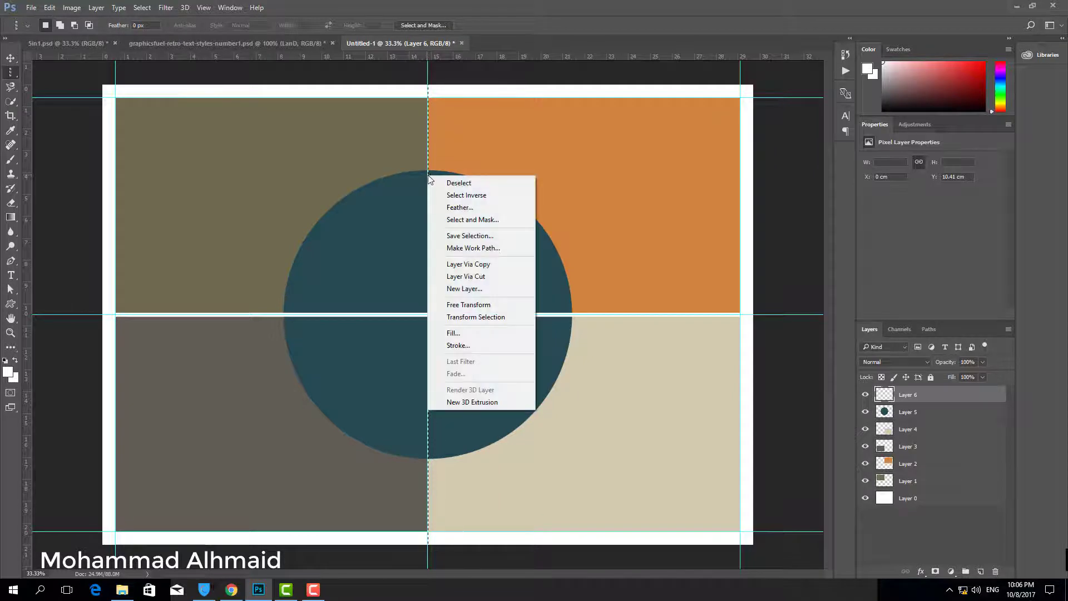
{"action": "left_click", "coordinate": [458, 345]}
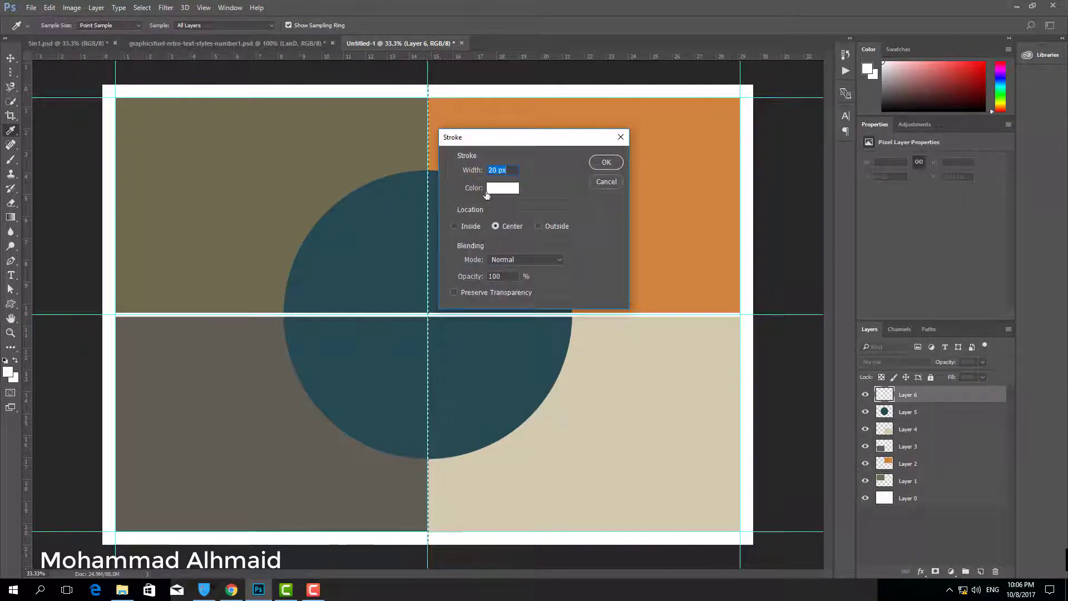
{"action": "left_click", "coordinate": [606, 162]}
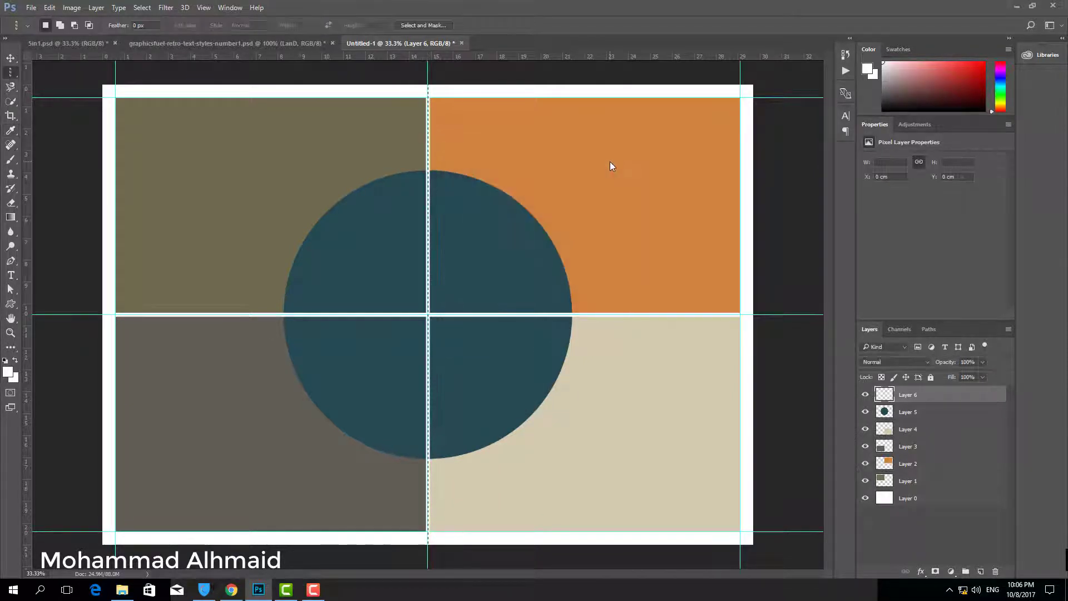
Step: Deselect the column and make Layer 5, the circle layer, active
{"action": "left_click", "coordinate": [142, 7]}
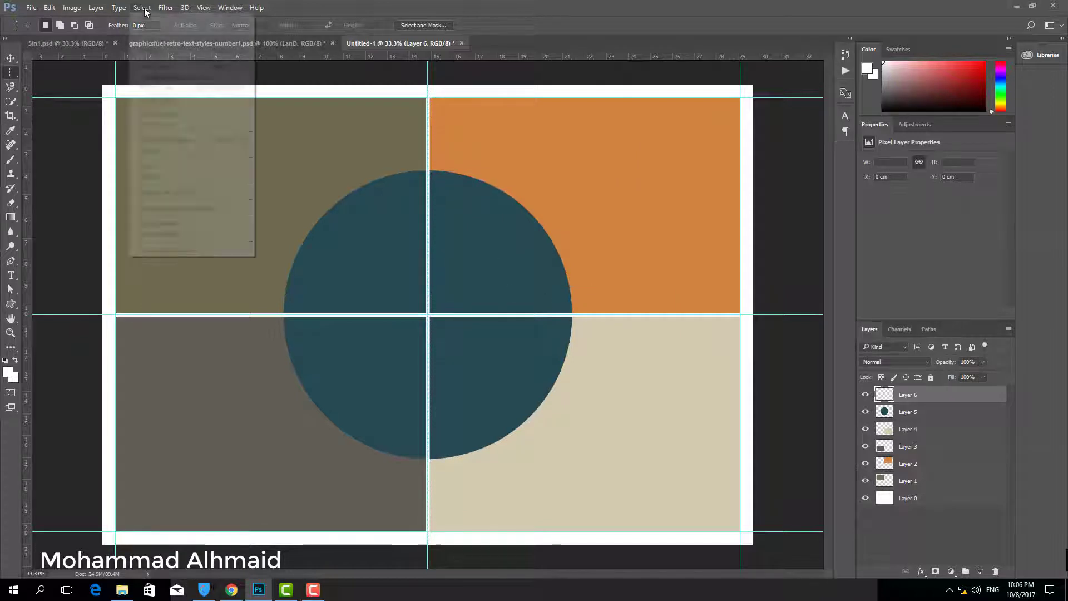
{"action": "left_click", "coordinate": [148, 30]}
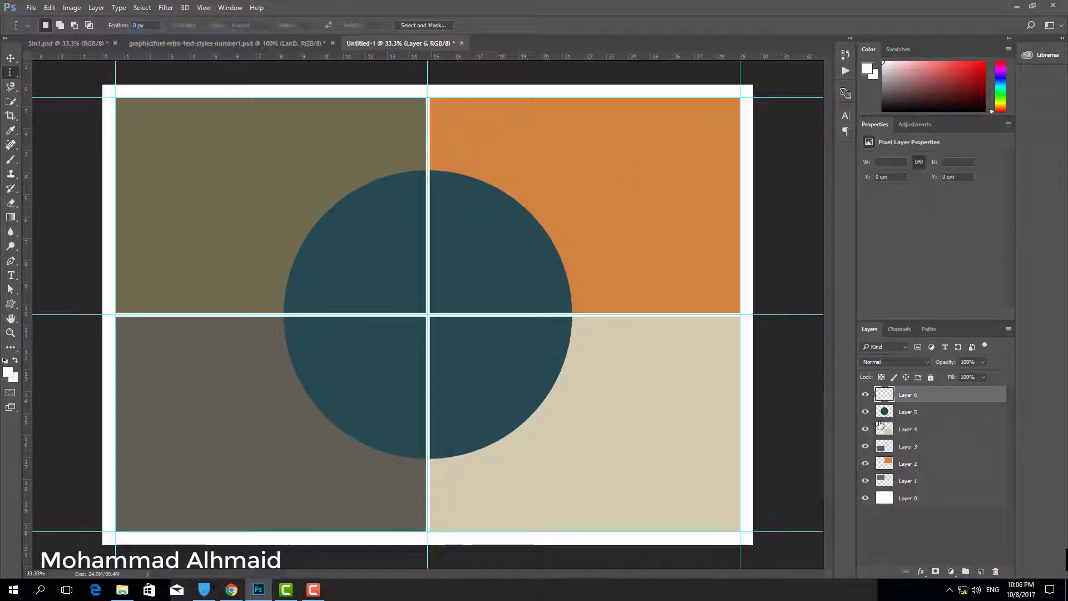
{"action": "left_click", "coordinate": [877, 418]}
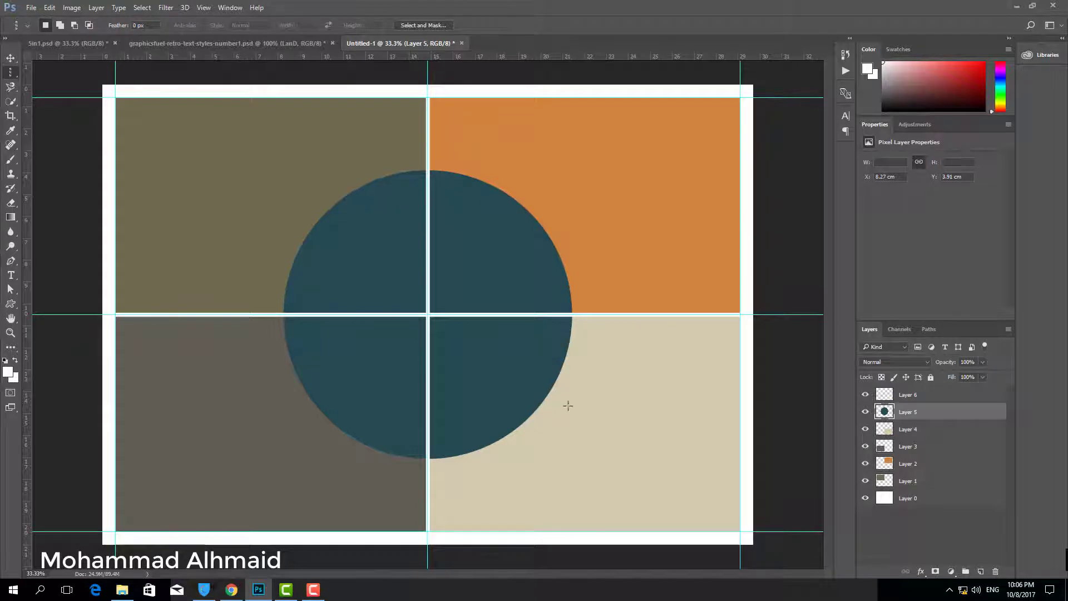
Step: Add a 20 px white, Center-position Stroke layer style to the teal circle
{"action": "left_click", "coordinate": [119, 8]}
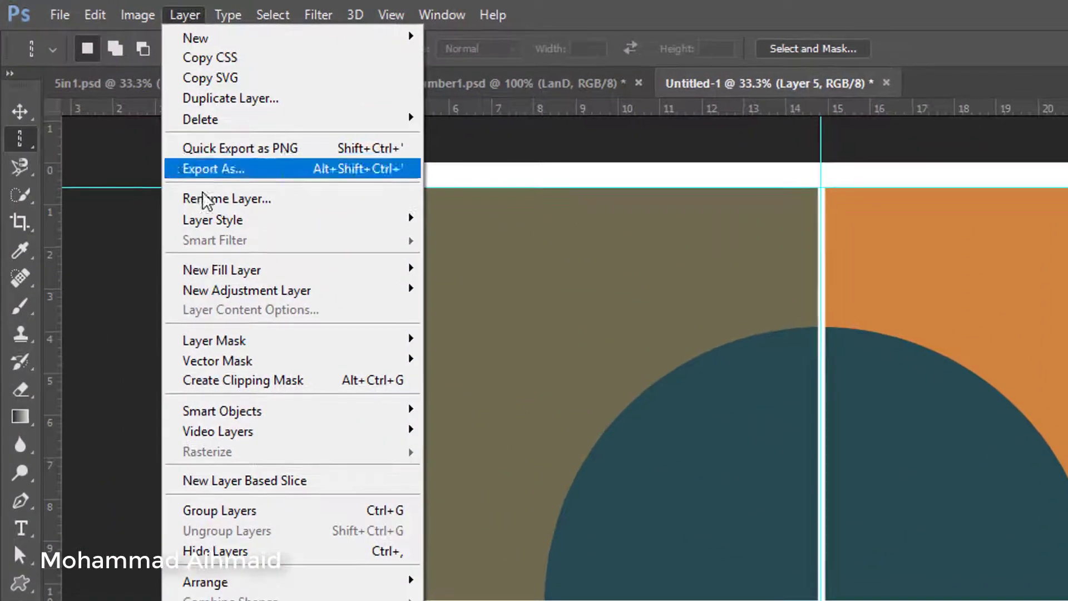
{"action": "mouse_move", "coordinate": [292, 219]}
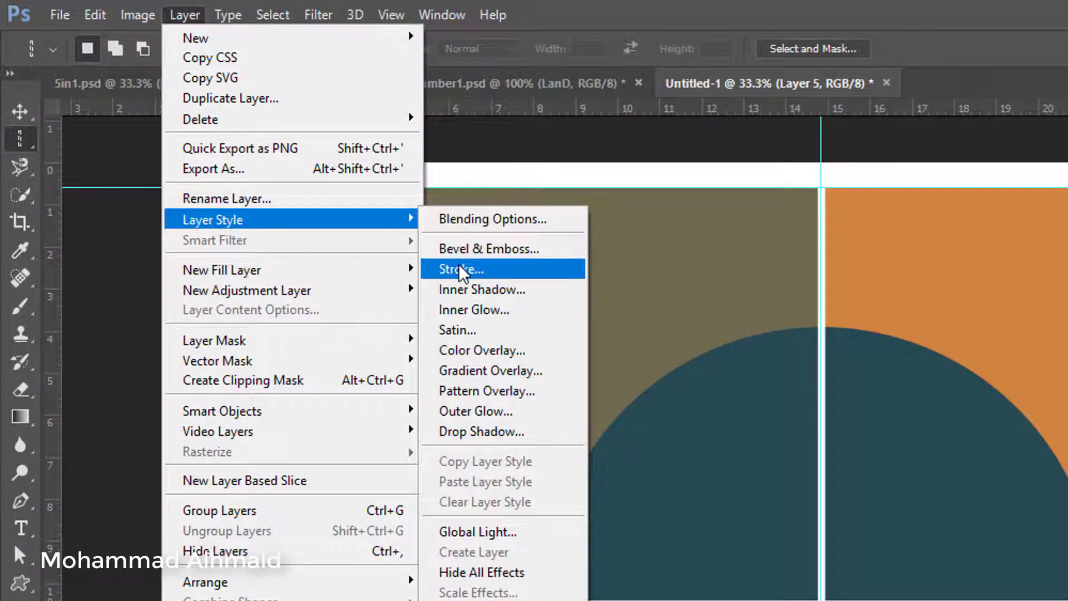
{"action": "left_click", "coordinate": [460, 270]}
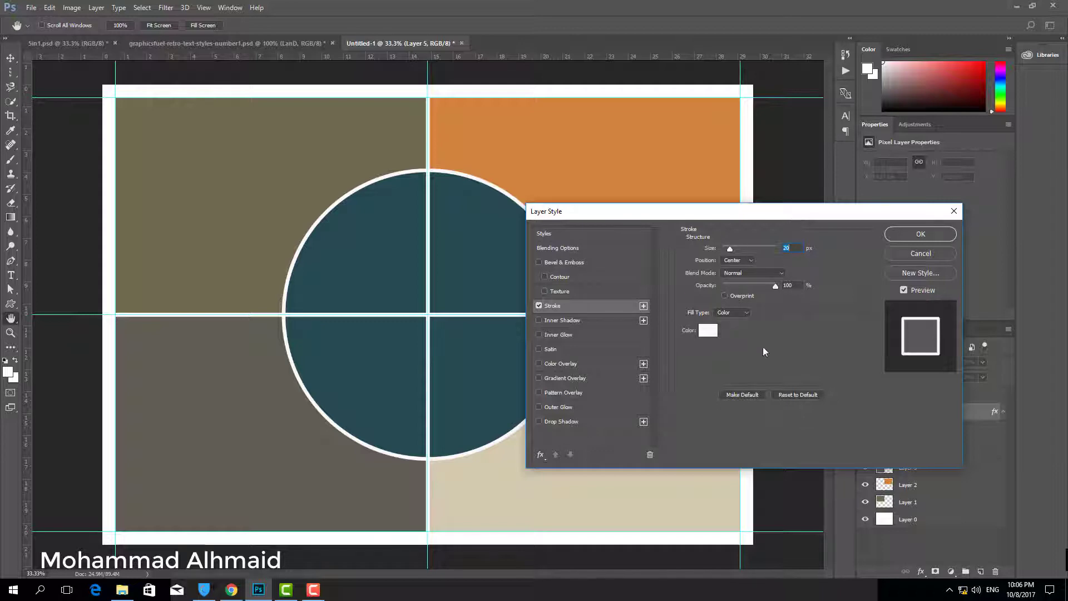
{"action": "left_click", "coordinate": [920, 234]}
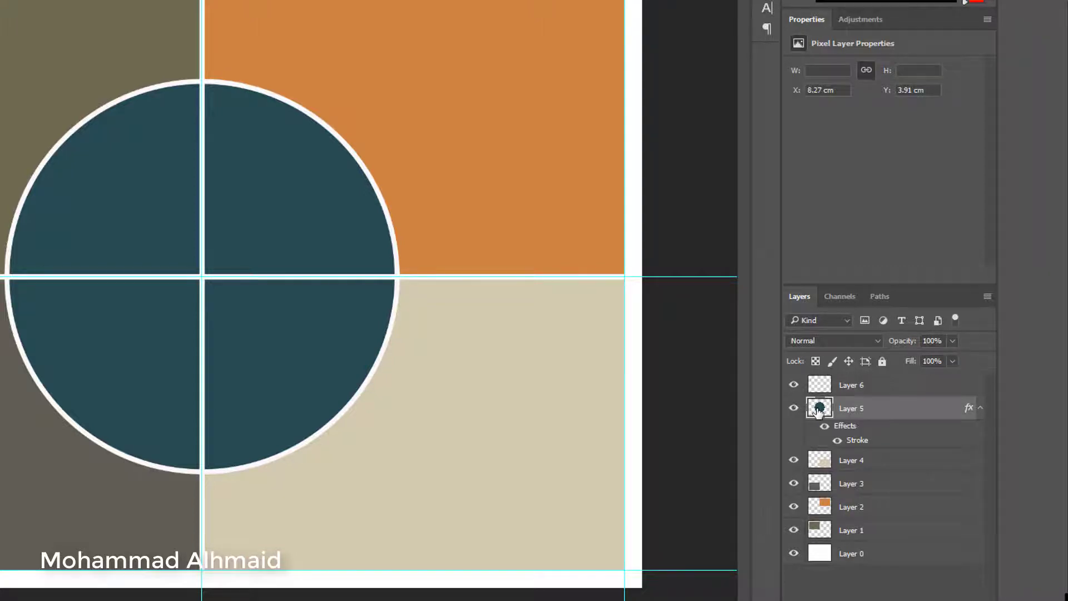
Step: Load Layer 5's circle pixels as a selection and cut them out of the Layer 6 gutter lines
{"action": "right_click", "coordinate": [818, 408]}
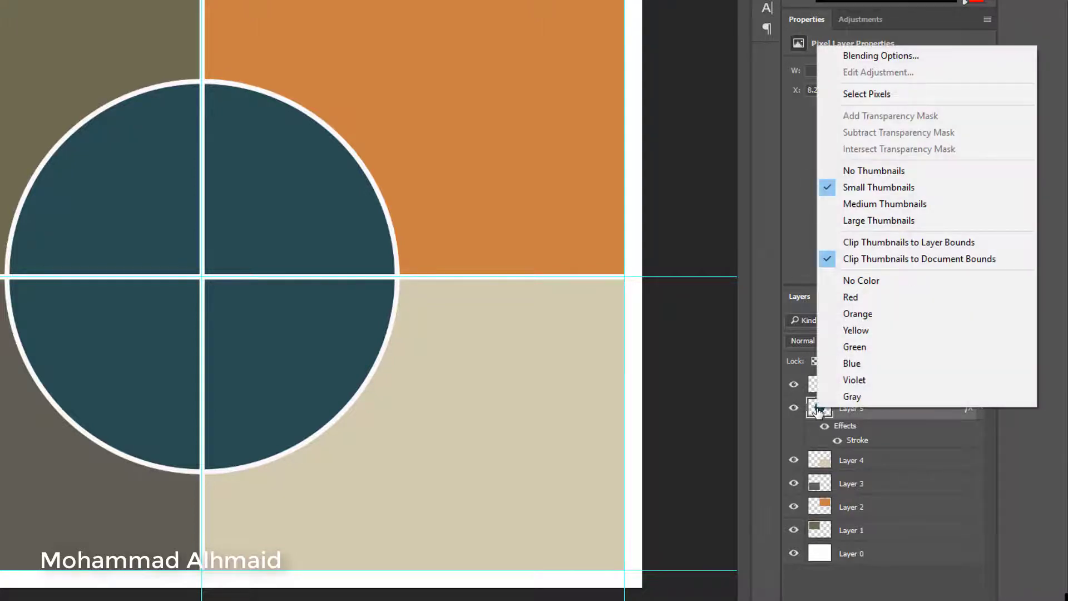
{"action": "left_click", "coordinate": [858, 96]}
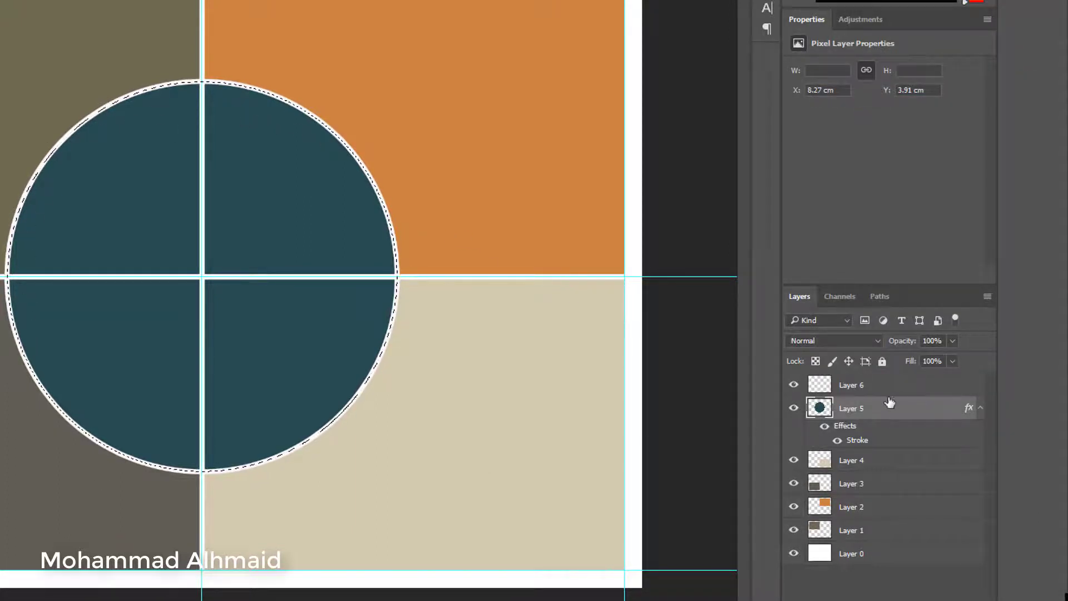
{"action": "left_click", "coordinate": [819, 383]}
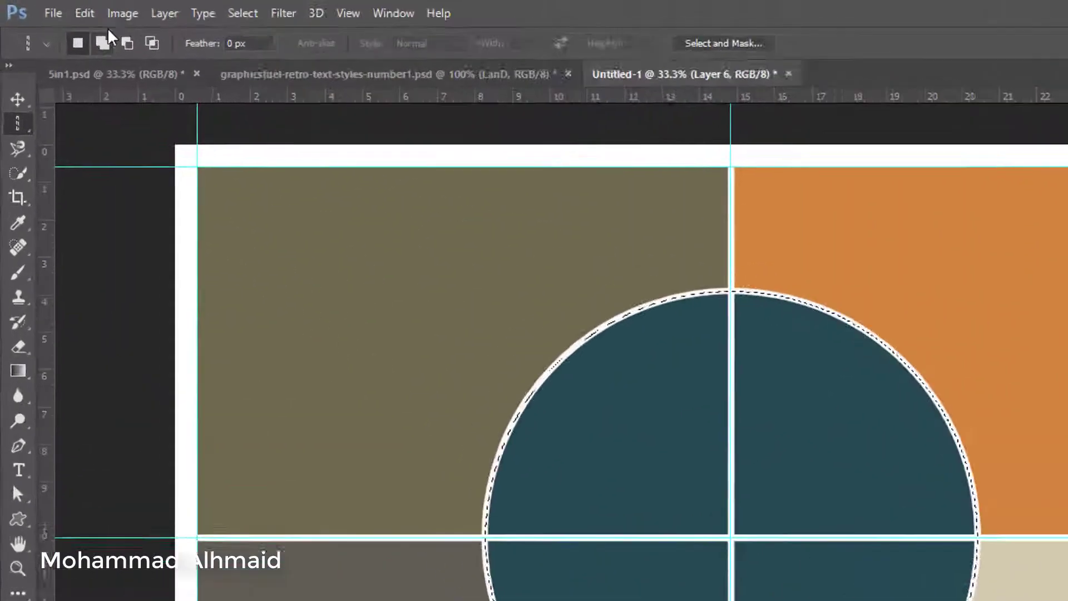
{"action": "left_click", "coordinate": [54, 10]}
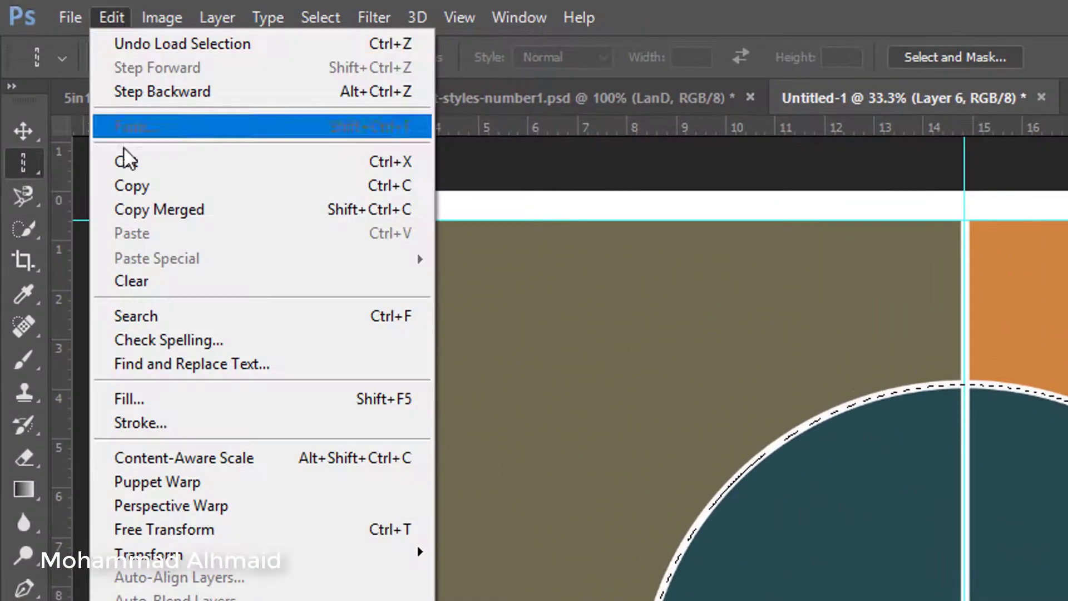
{"action": "left_click", "coordinate": [124, 161]}
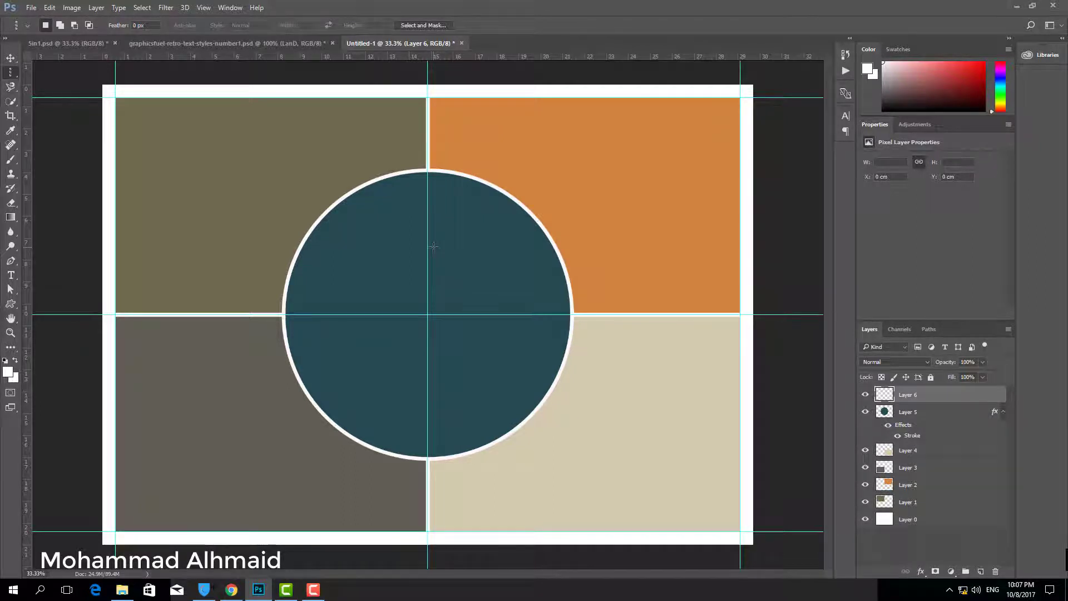
Step: Clear all guides from the canvas and reselect Layer 5, the circle's layer
{"action": "left_click", "coordinate": [204, 8]}
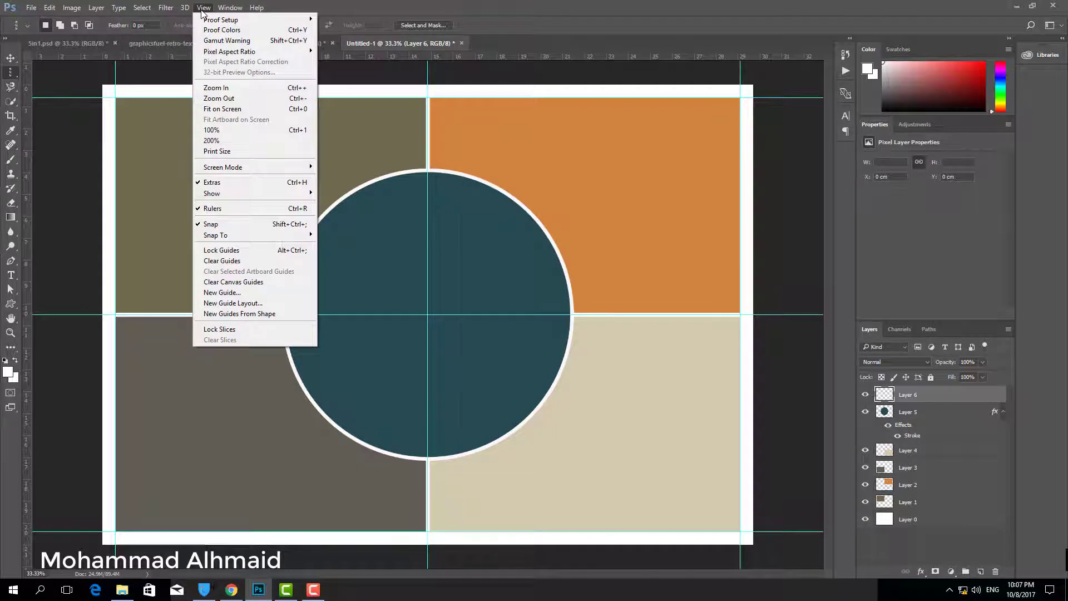
{"action": "left_click", "coordinate": [225, 261]}
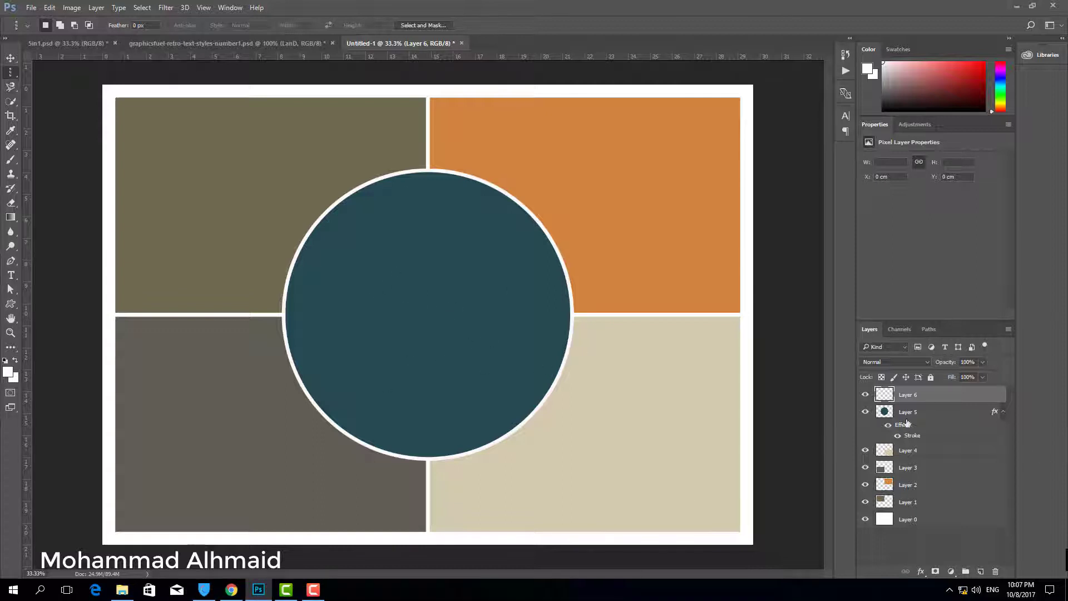
{"action": "left_click", "coordinate": [890, 417]}
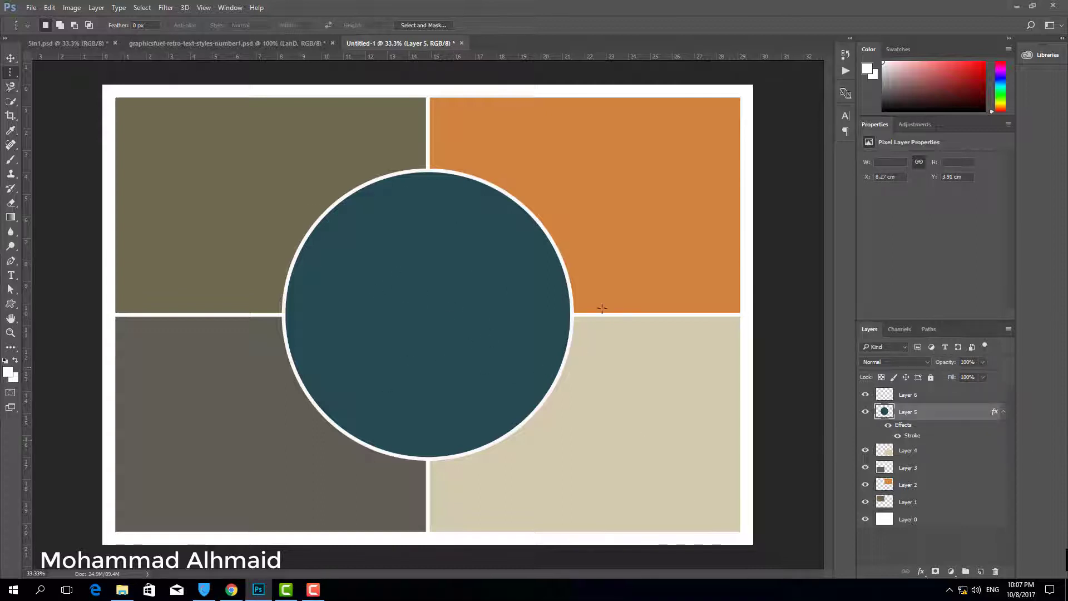
Step: Drag the violinist photo 11-DSC_1198 from File Explorer onto the collage above the circle
{"action": "left_click", "coordinate": [122, 589]}
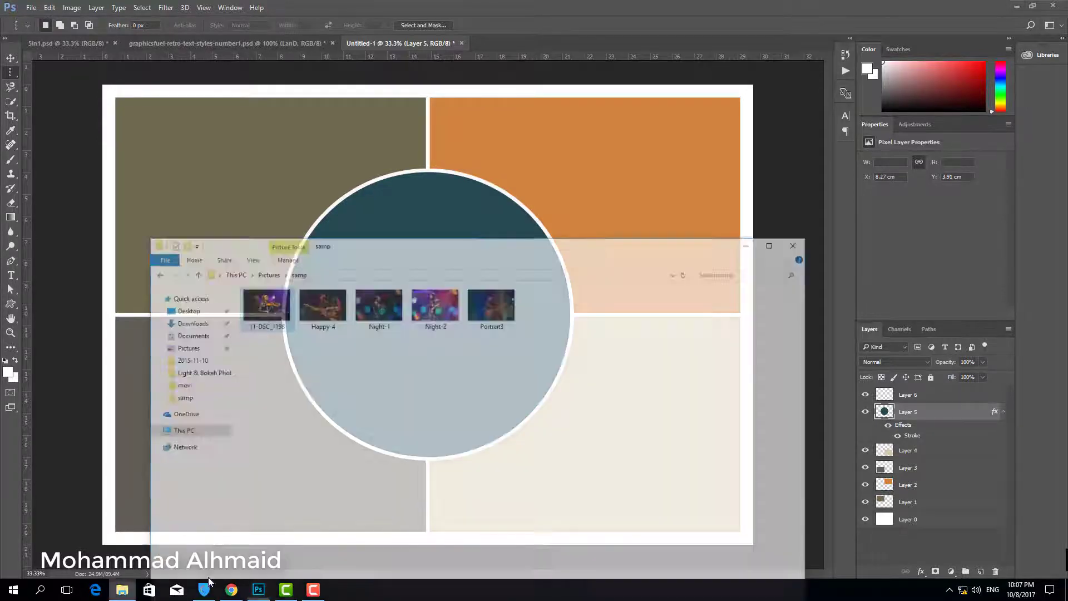
{"action": "left_click_drag", "start_coordinate": [518, 219], "coordinate": [770, 286]}
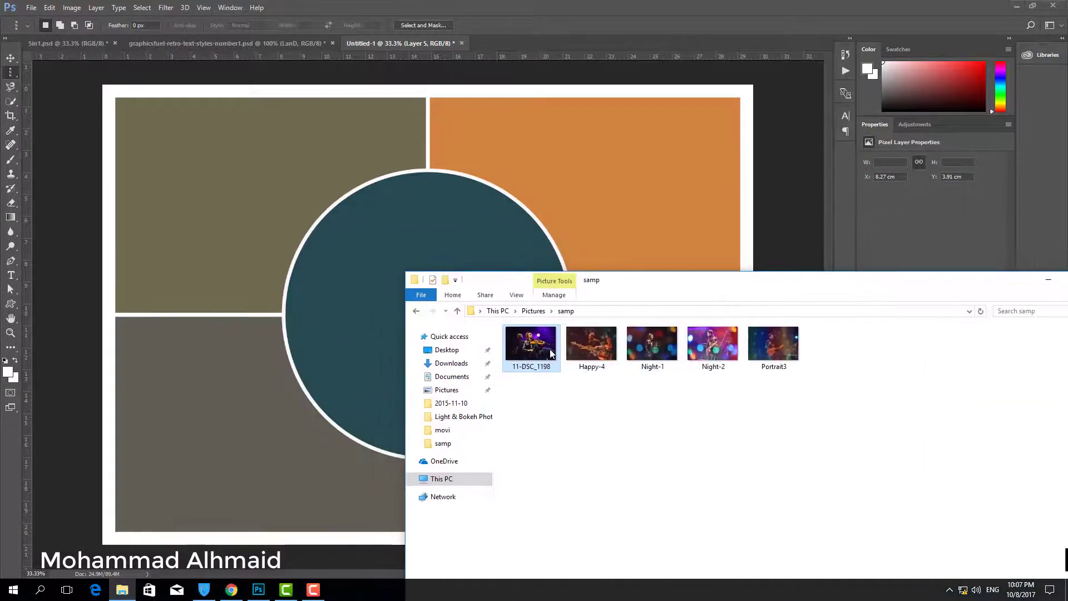
{"action": "left_click_drag", "start_coordinate": [545, 346], "coordinate": [388, 271]}
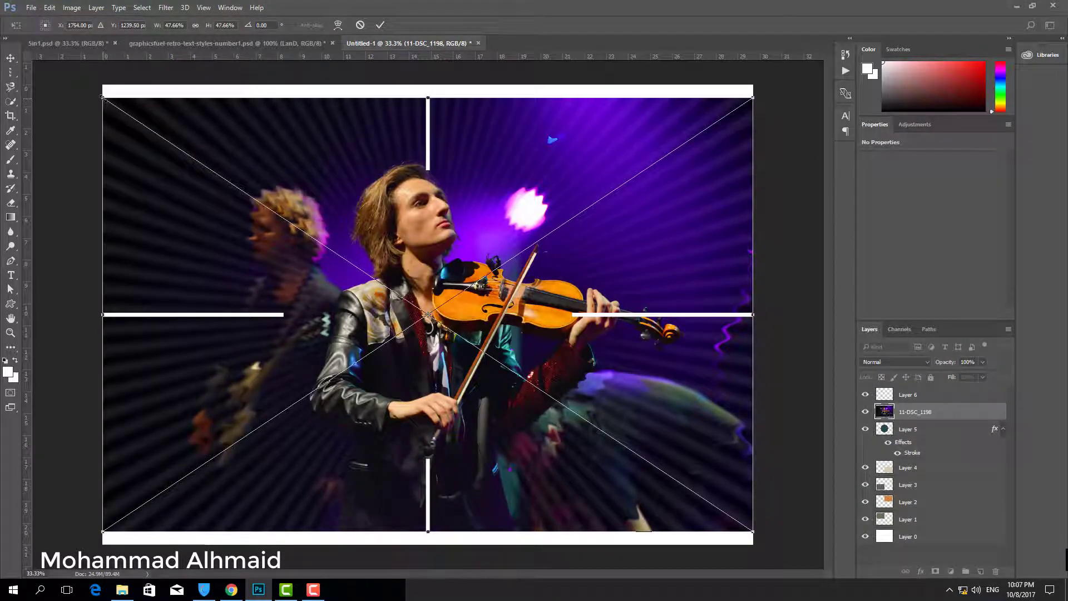
Step: Resize the violinist photo, centre it over the circle, and commit the transform
{"action": "left_click_drag", "start_coordinate": [103, 98], "coordinate": [349, 288]}
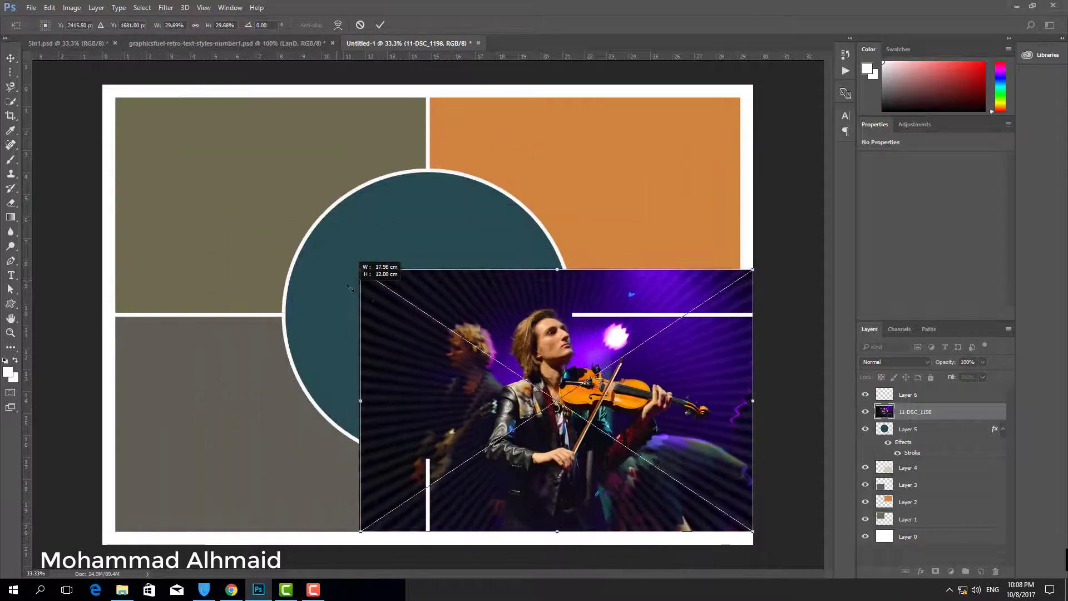
{"action": "left_click_drag", "start_coordinate": [547, 343], "coordinate": [416, 220]}
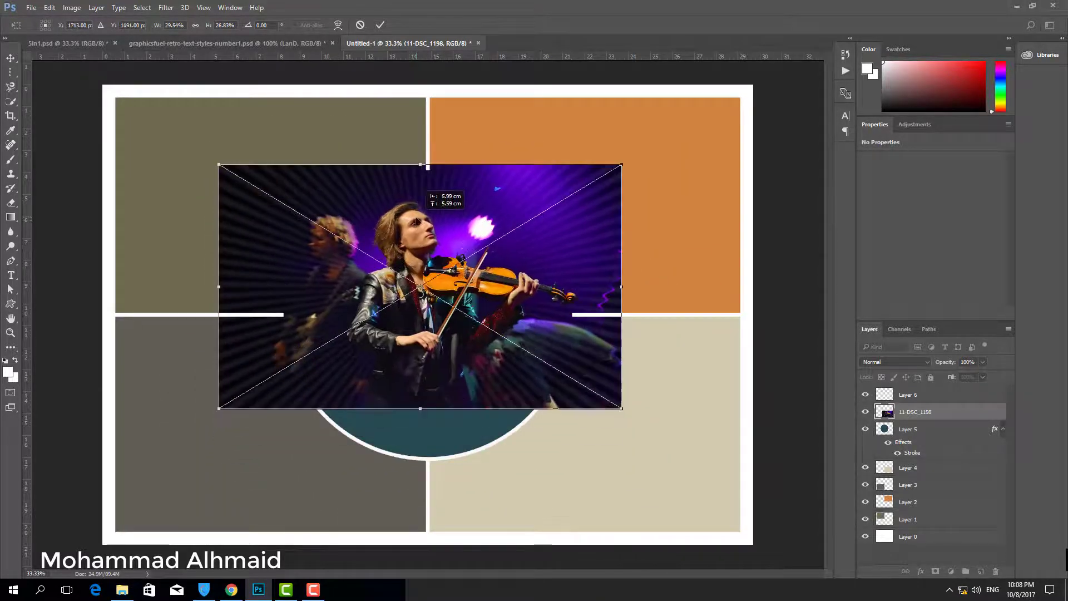
{"action": "left_click_drag", "start_coordinate": [621, 407], "coordinate": [692, 496]}
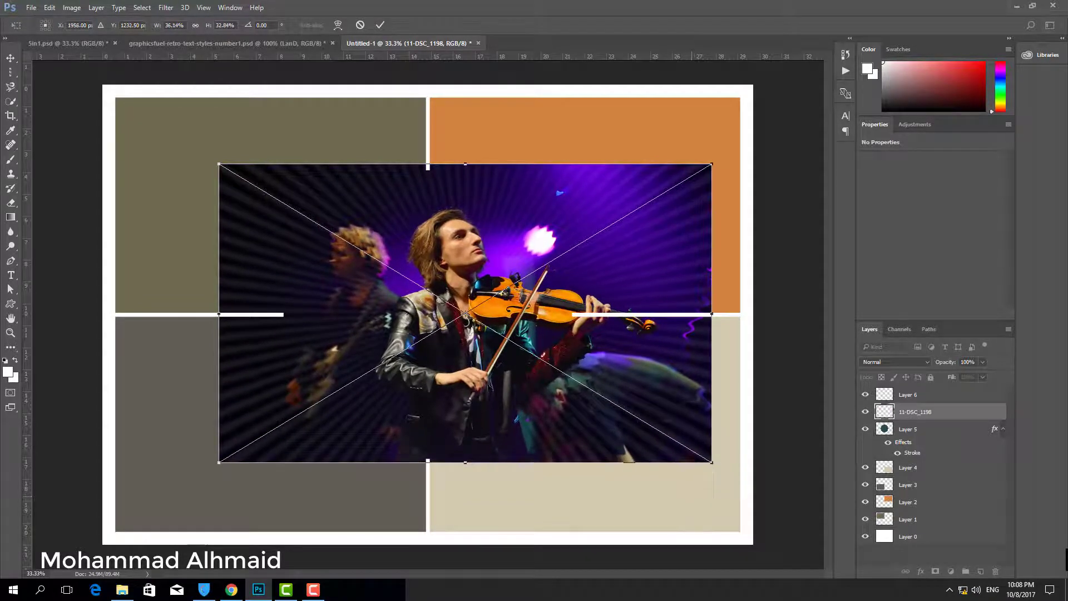
{"action": "mouse_move", "coordinate": [502, 293]}
{"action": "left_mouse_down"}
{"action": "mouse_move", "coordinate": [465, 307]}
{"action": "mouse_move", "coordinate": [462, 296]}
{"action": "left_mouse_up"}
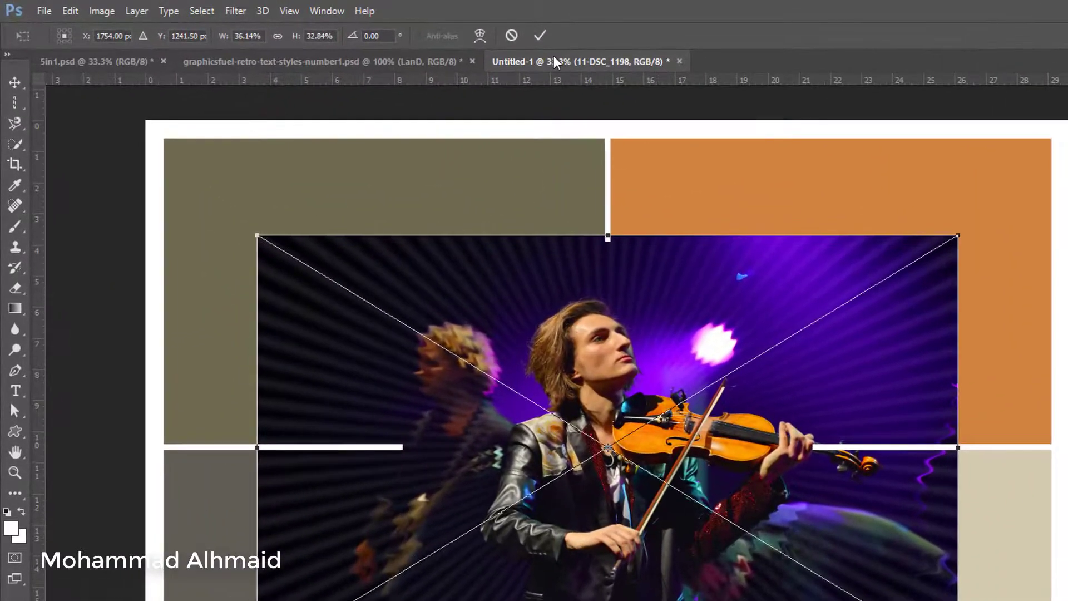
{"action": "left_click", "coordinate": [537, 38]}
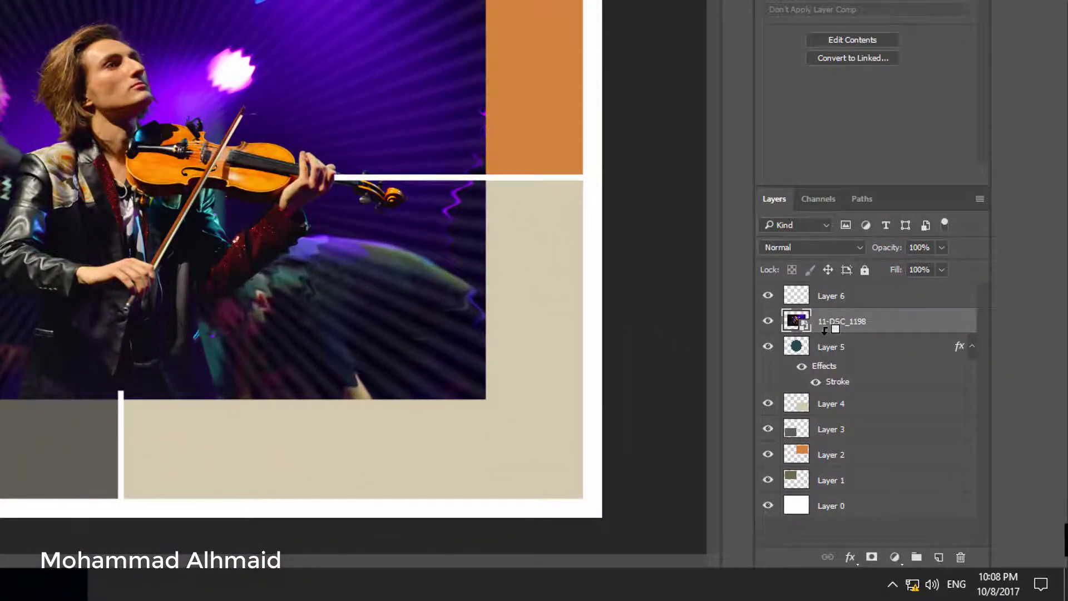
Step: Clip the violinist photo to Layer 5's circle and nudge it left to frame the player
{"action": "left_click", "coordinate": [825, 330], "text": "alt"}
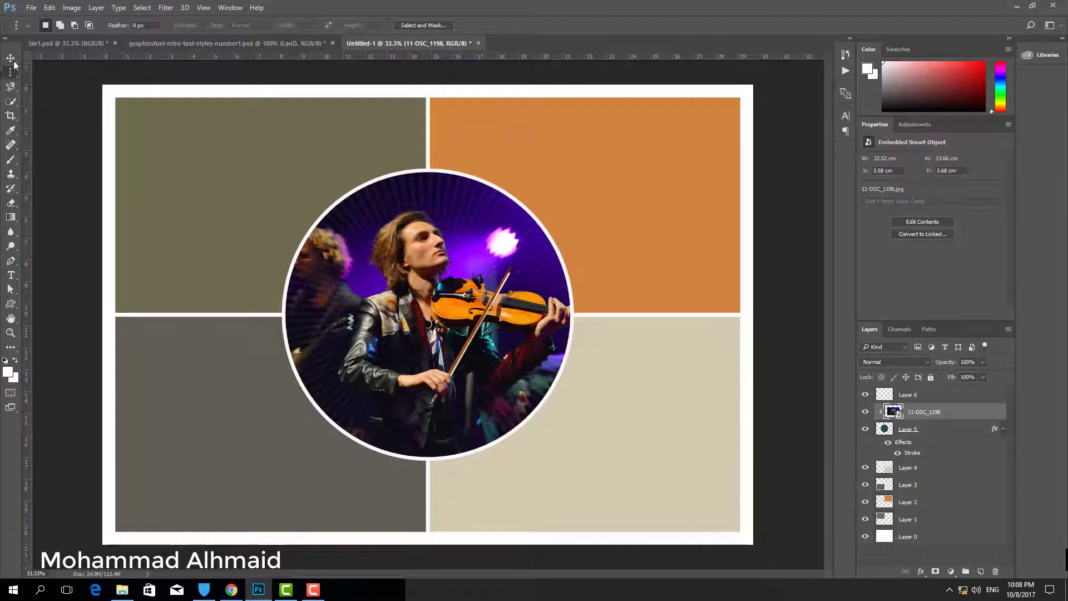
{"action": "left_click", "coordinate": [13, 60]}
{"action": "left_click_drag", "start_coordinate": [456, 302], "coordinate": [392, 294]}
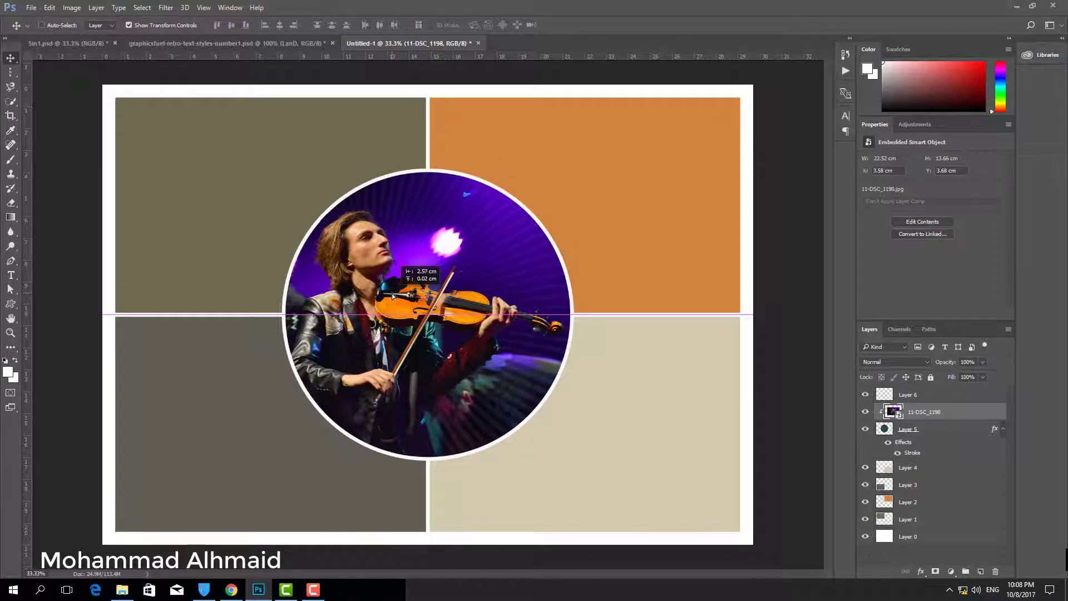
{"action": "left_click_drag", "start_coordinate": [392, 293], "coordinate": [396, 296]}
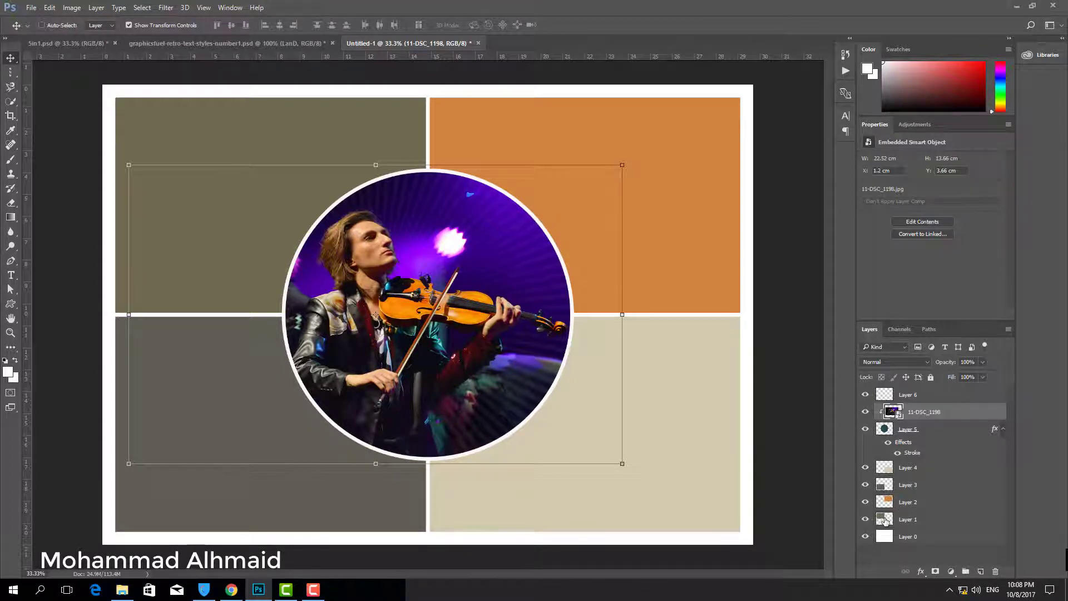
Step: Select Layer 1 and drop the Night-1 photo from File Explorer onto the collage
{"action": "left_click", "coordinate": [885, 518]}
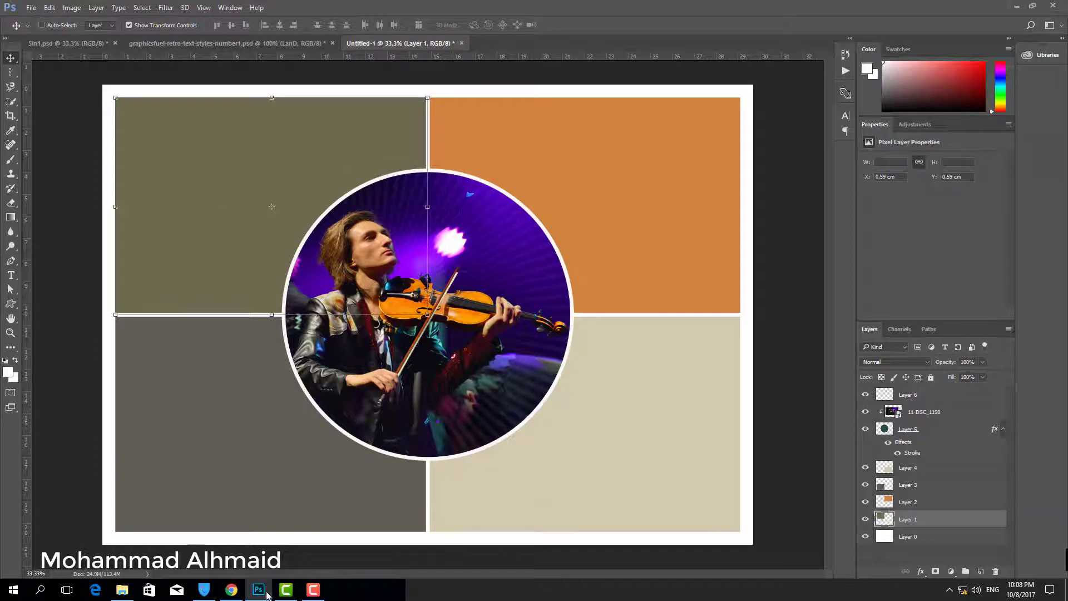
{"action": "left_click", "coordinate": [124, 592]}
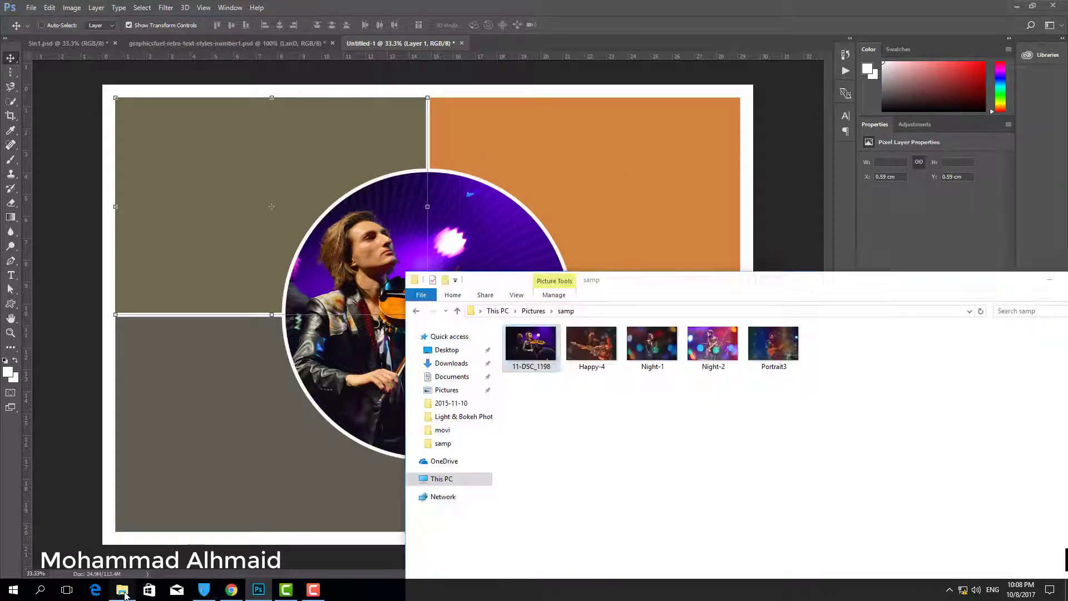
{"action": "left_click_drag", "start_coordinate": [652, 343], "coordinate": [271, 240]}
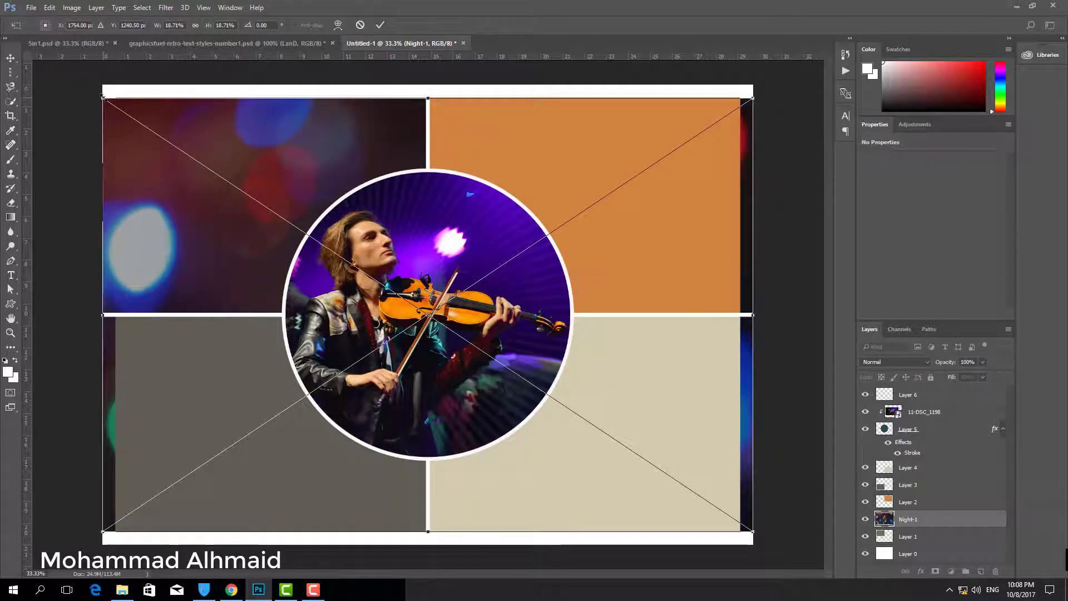
Step: Scale Night-1 over the top-left cell up to the centre gutter, commit, and clip it to Layer 1
{"action": "left_click_drag", "start_coordinate": [103, 98], "coordinate": [397, 295]}
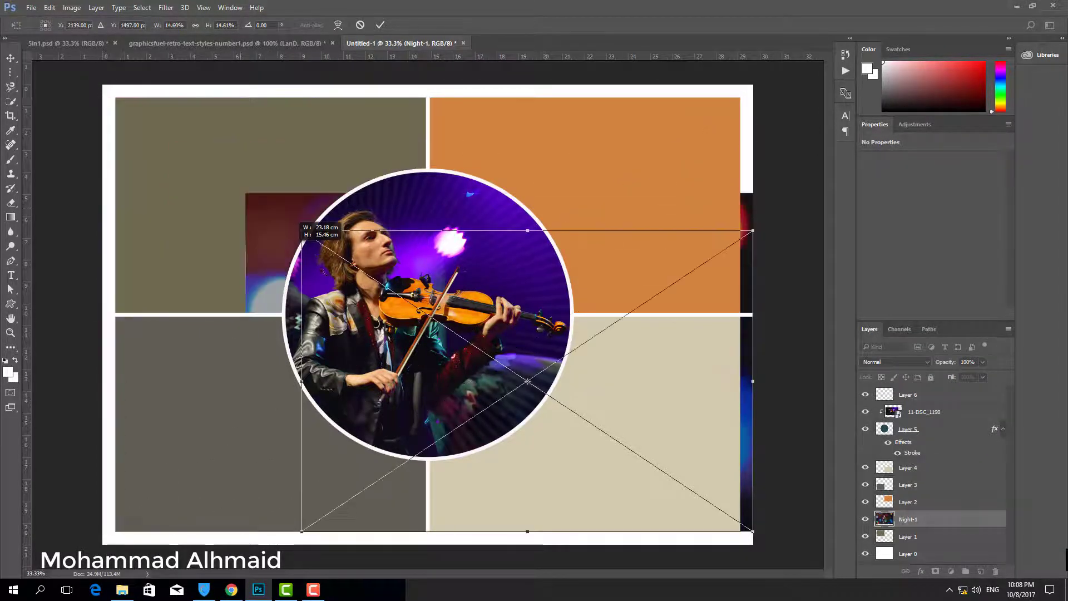
{"action": "left_click_drag", "start_coordinate": [597, 350], "coordinate": [295, 146]}
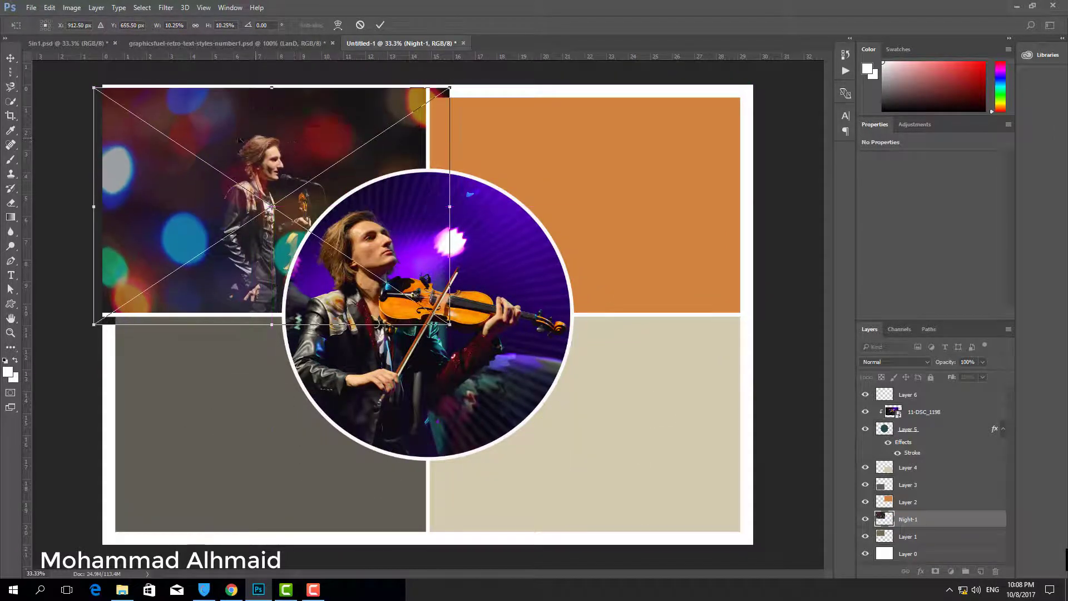
{"action": "left_click_drag", "start_coordinate": [94, 89], "coordinate": [51, 62]}
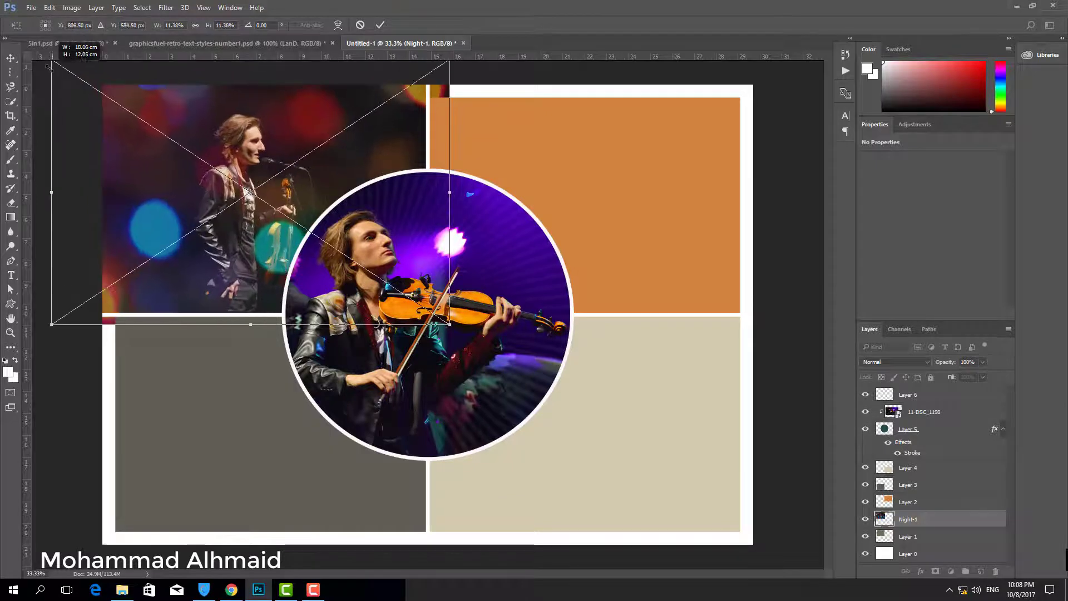
{"action": "left_click_drag", "start_coordinate": [293, 144], "coordinate": [273, 154]}
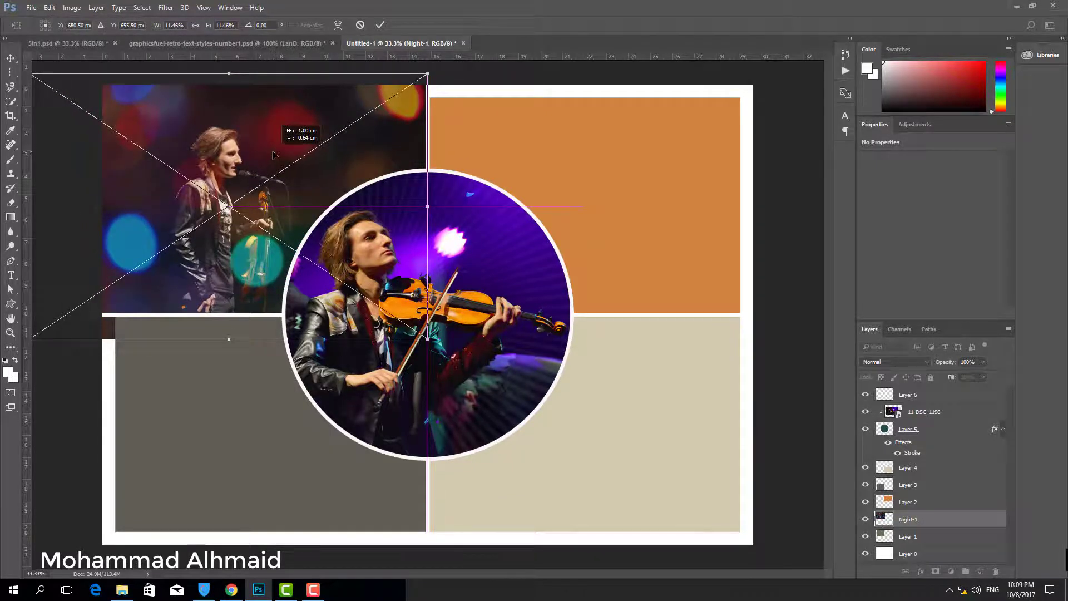
{"action": "left_click_drag", "start_coordinate": [273, 154], "coordinate": [273, 155]}
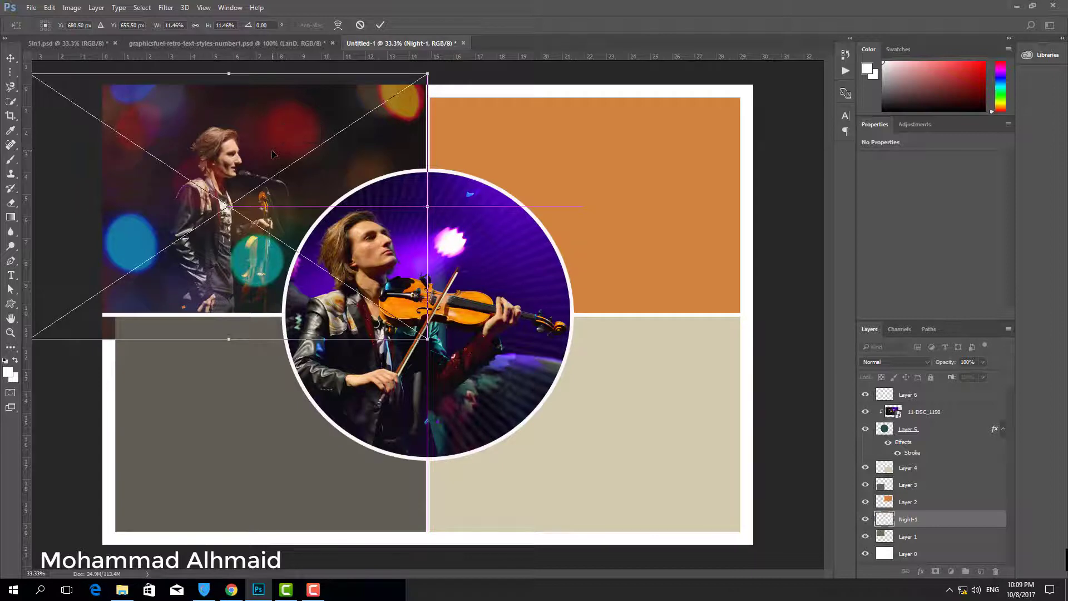
{"action": "left_click", "coordinate": [380, 25]}
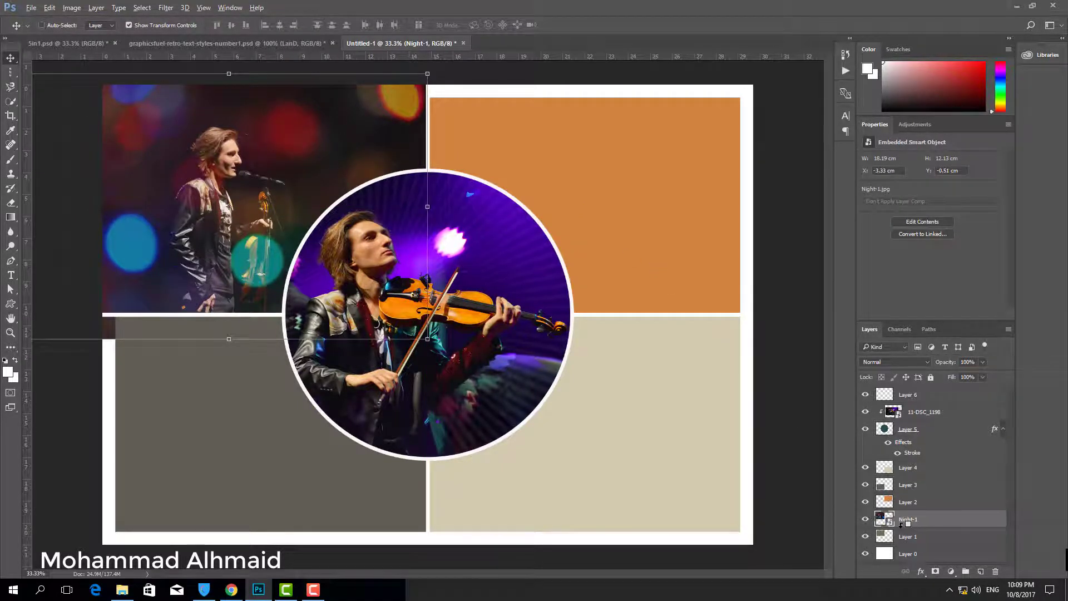
{"action": "left_click", "coordinate": [901, 523], "text": "alt"}
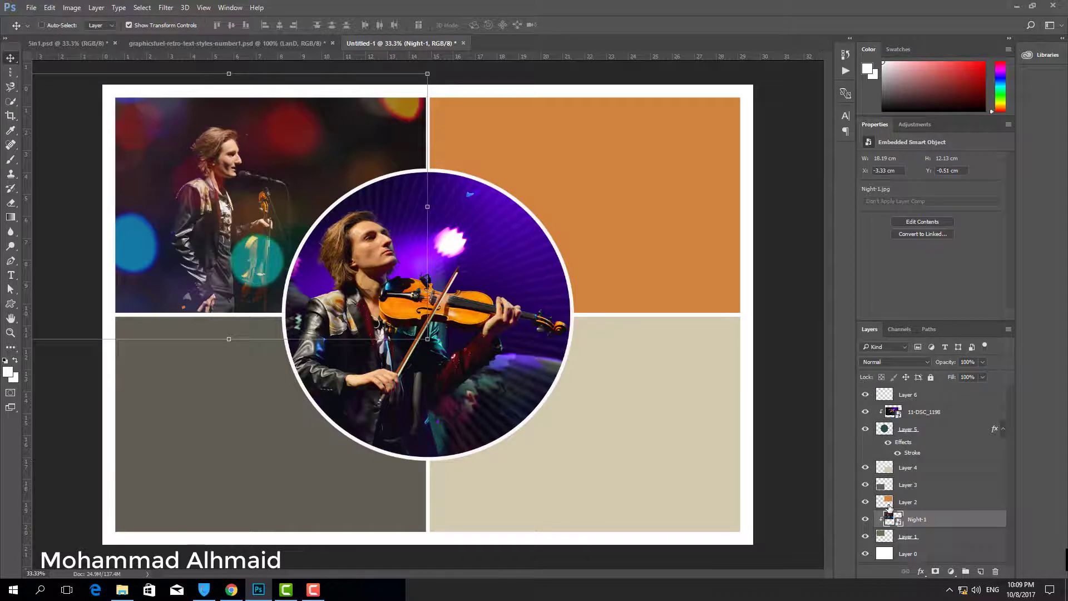
{"action": "left_click", "coordinate": [888, 504]}
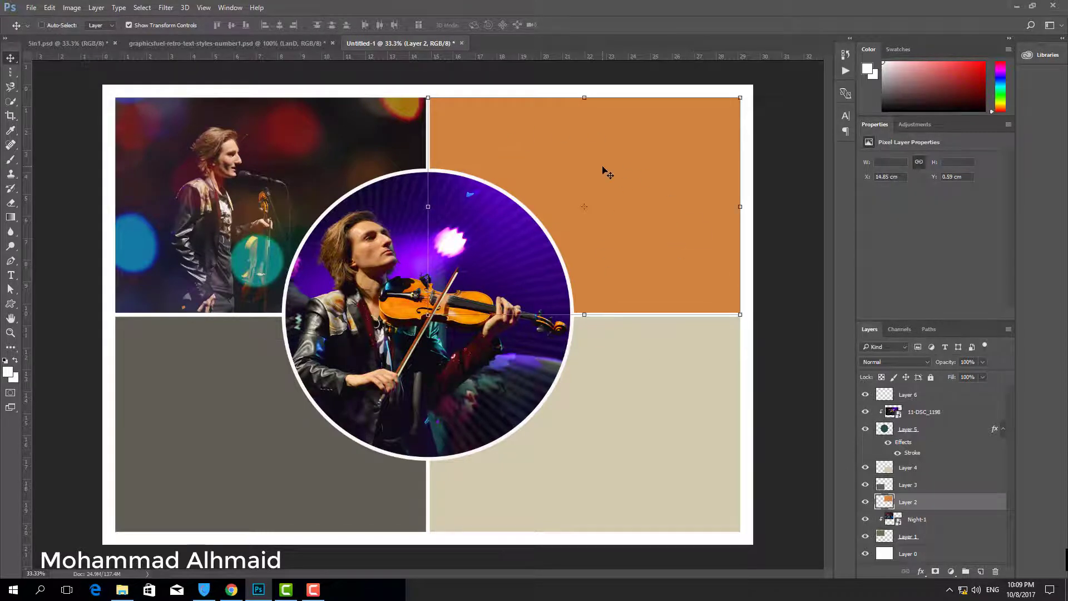
Step: Place the Night-2 guitarist photo and move it toward the top-right cell
{"action": "left_click", "coordinate": [122, 589]}
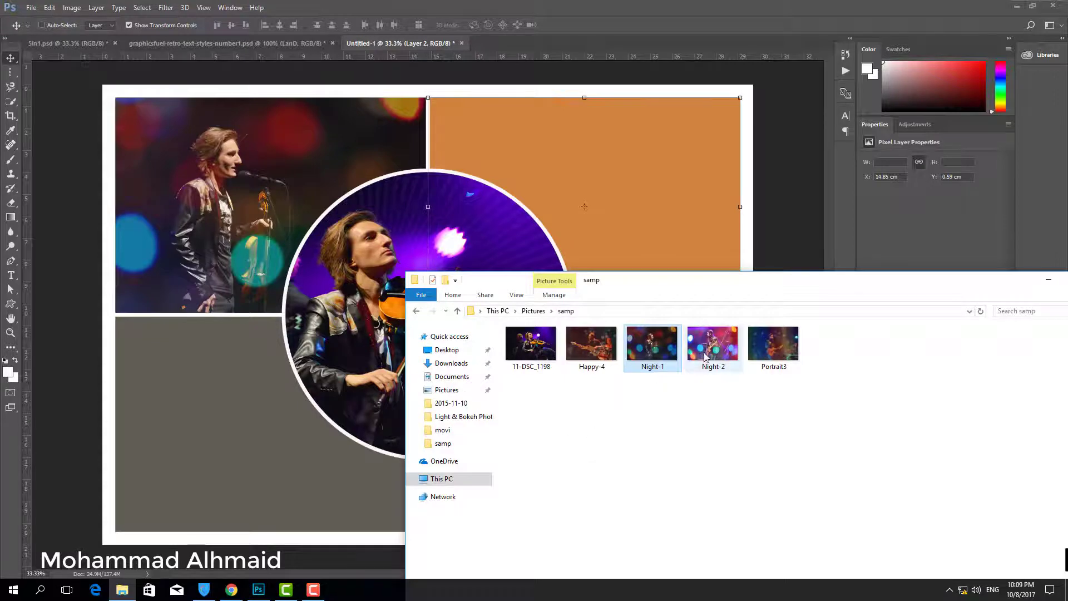
{"action": "left_click_drag", "start_coordinate": [712, 350], "coordinate": [601, 225]}
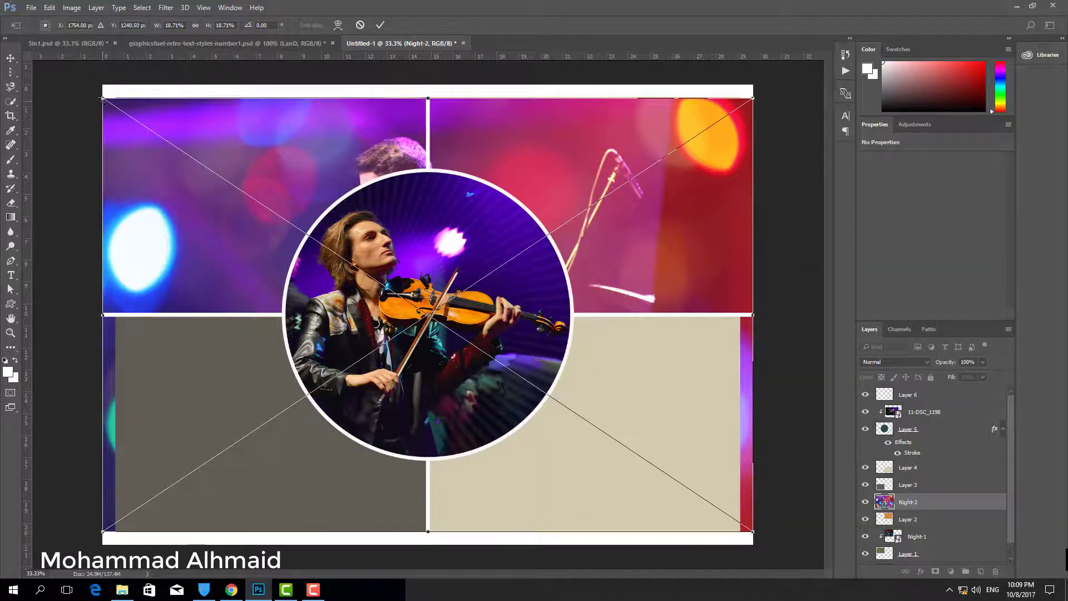
{"action": "left_click_drag", "start_coordinate": [102, 99], "coordinate": [369, 276]}
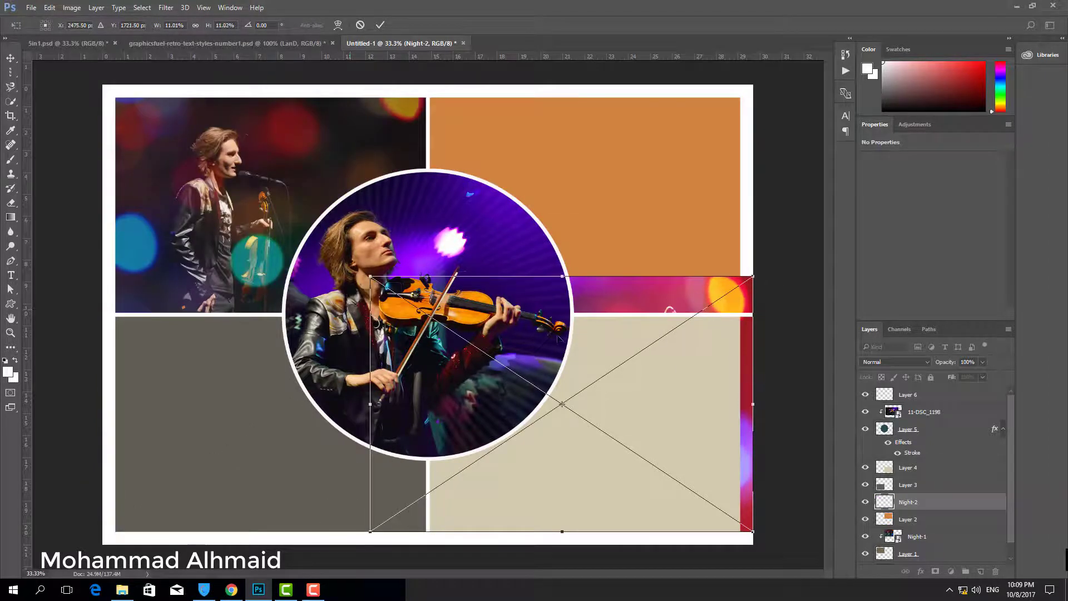
{"action": "mouse_move", "coordinate": [559, 338]}
{"action": "left_mouse_down"}
{"action": "mouse_move", "coordinate": [588, 158]}
{"action": "mouse_move", "coordinate": [673, 169]}
{"action": "left_mouse_up"}
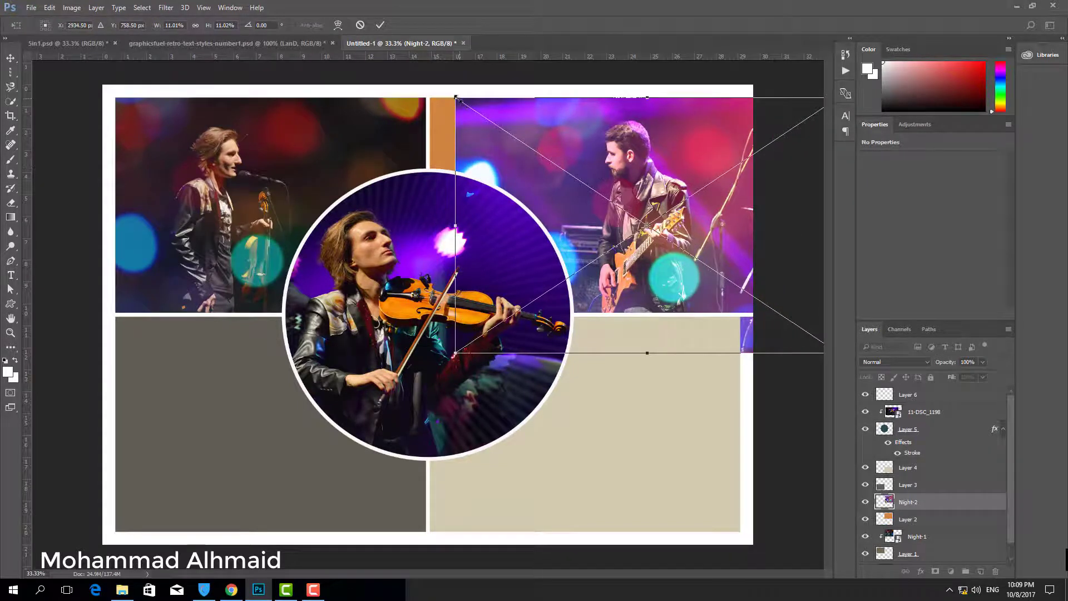
Step: Fit Night-2 over the top-right cell, commit, and clip it to Layer 2
{"action": "left_click_drag", "start_coordinate": [456, 98], "coordinate": [376, 73]}
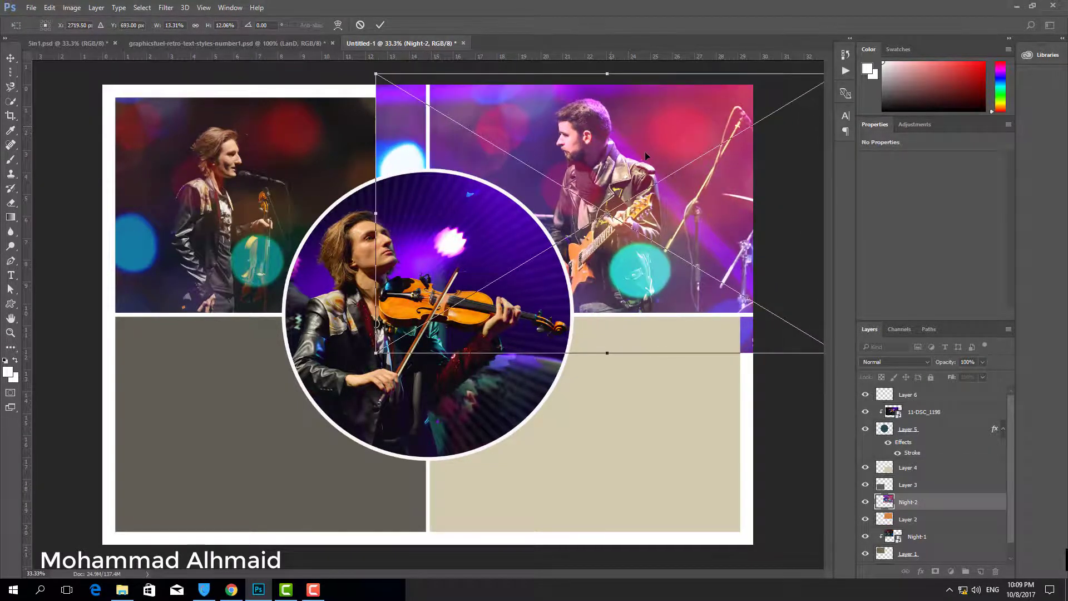
{"action": "left_click_drag", "start_coordinate": [646, 155], "coordinate": [654, 152]}
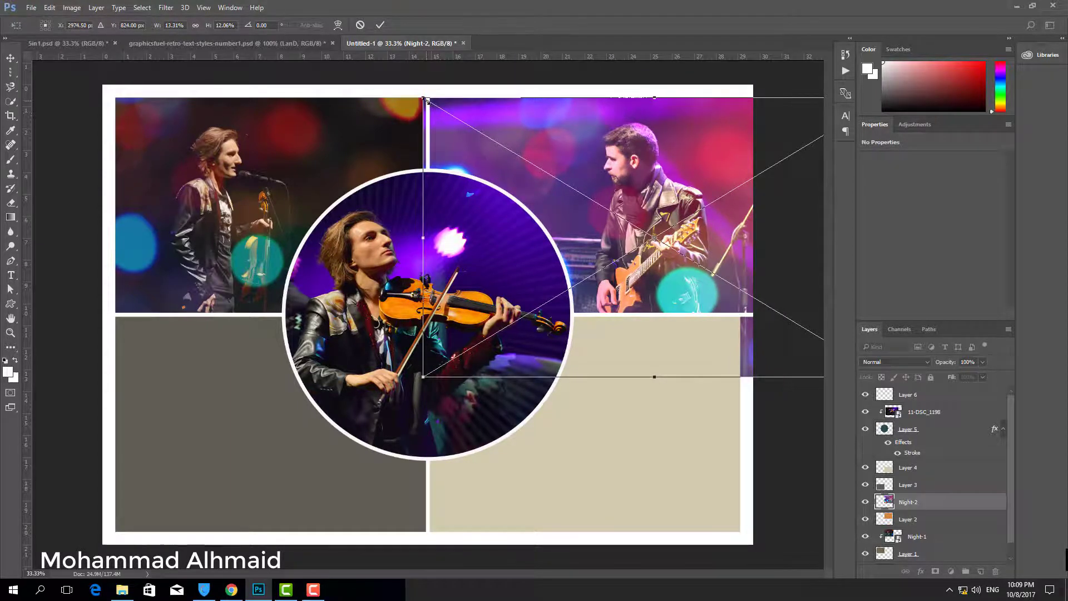
{"action": "left_click_drag", "start_coordinate": [426, 101], "coordinate": [455, 117]}
{"action": "left_click_drag", "start_coordinate": [651, 147], "coordinate": [610, 132]}
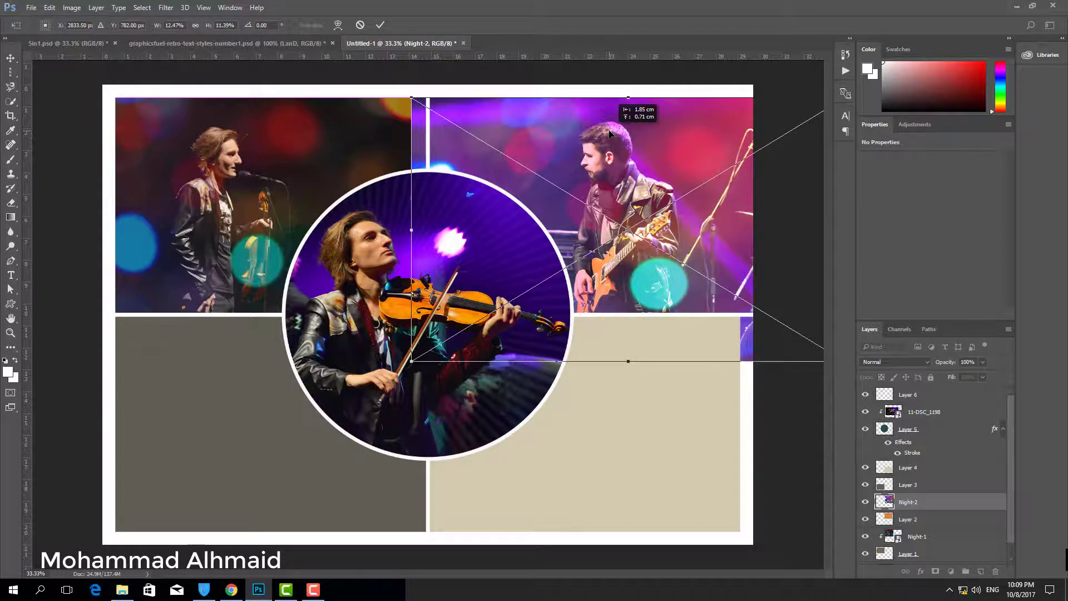
{"action": "left_click", "coordinate": [380, 24]}
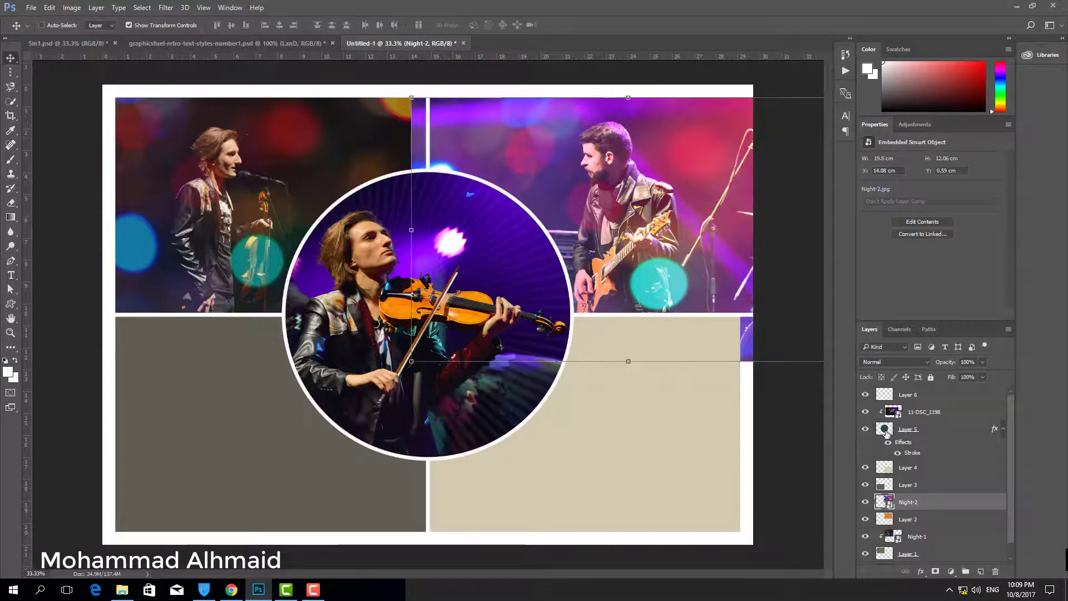
{"action": "left_click", "coordinate": [896, 509], "text": "alt"}
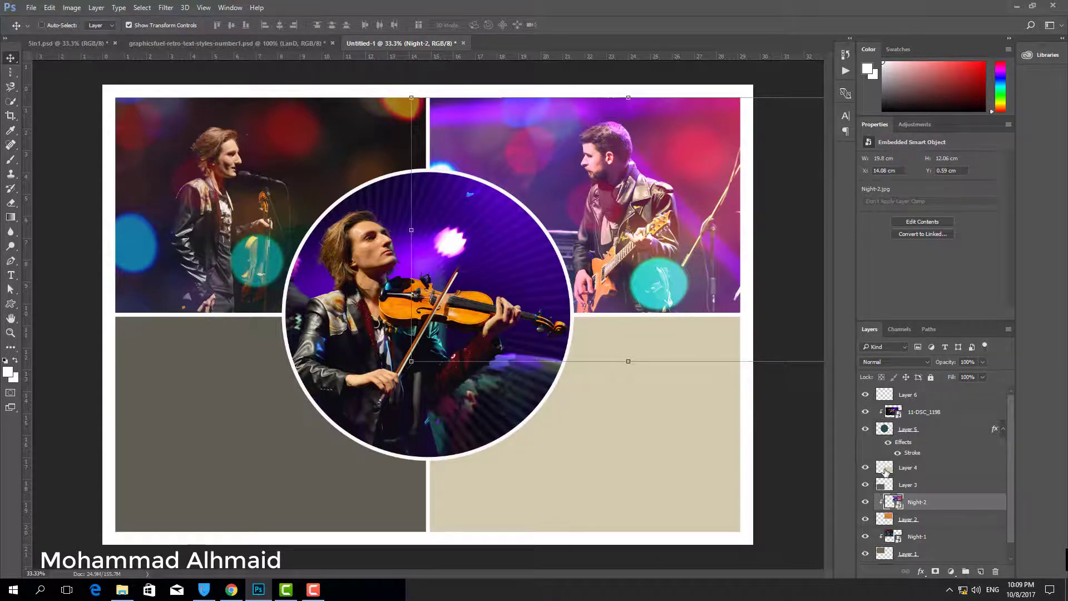
{"action": "left_click", "coordinate": [885, 471]}
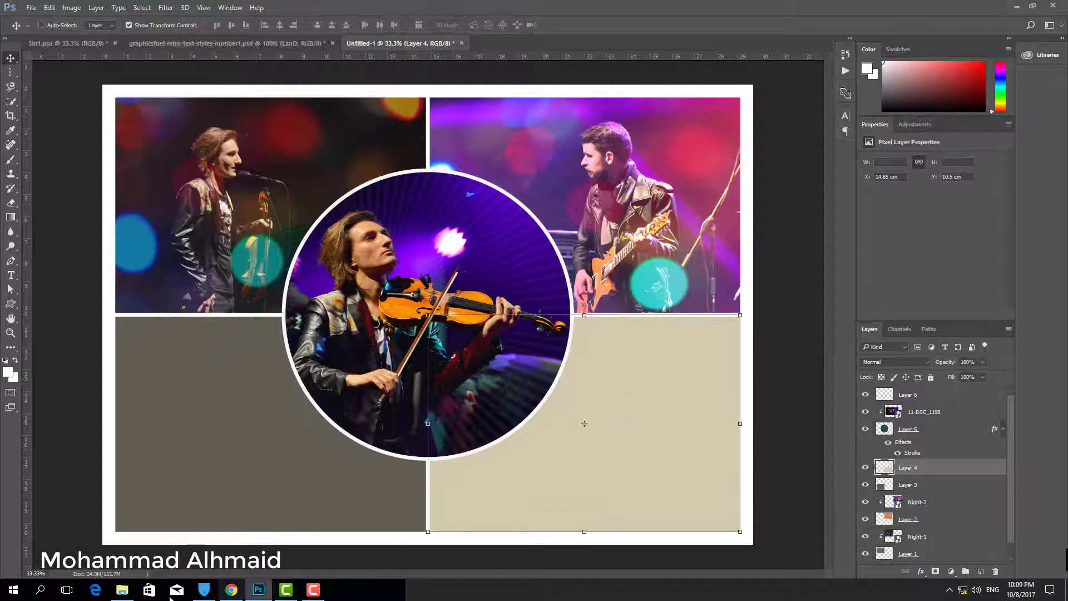
Step: Bring the Happy-4 bassist photo from File Explorer onto the collage
{"action": "left_click", "coordinate": [123, 591]}
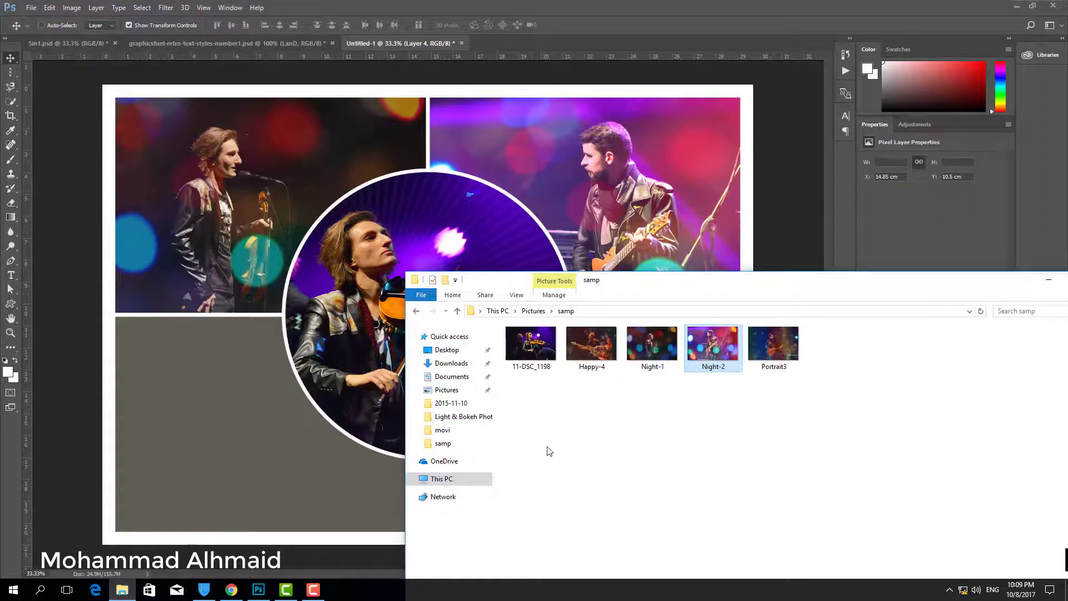
{"action": "left_click_drag", "start_coordinate": [653, 289], "coordinate": [872, 338]}
{"action": "left_click", "coordinate": [816, 392]}
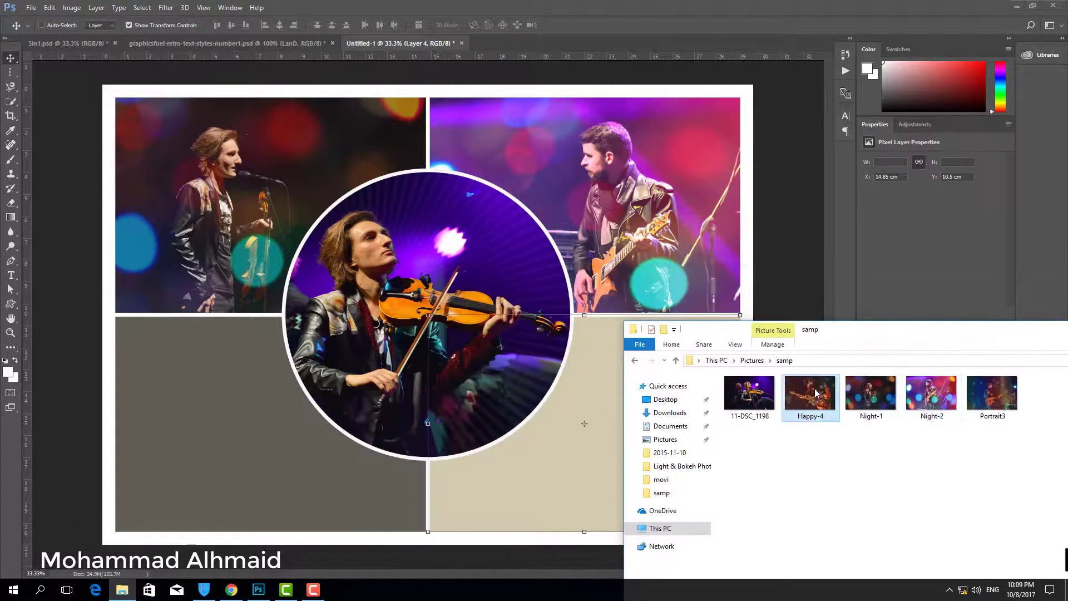
{"action": "left_click_drag", "start_coordinate": [816, 393], "coordinate": [502, 438]}
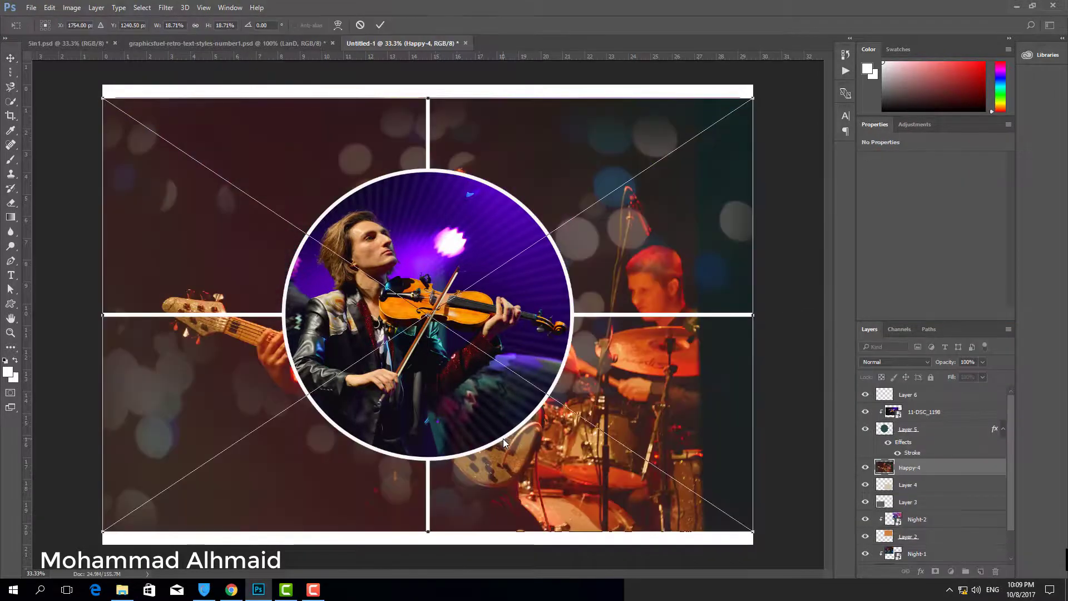
Step: Scale and position Happy-4 over the bottom-right cell to frame the bassist, then commit
{"action": "left_click_drag", "start_coordinate": [104, 99], "coordinate": [424, 313]}
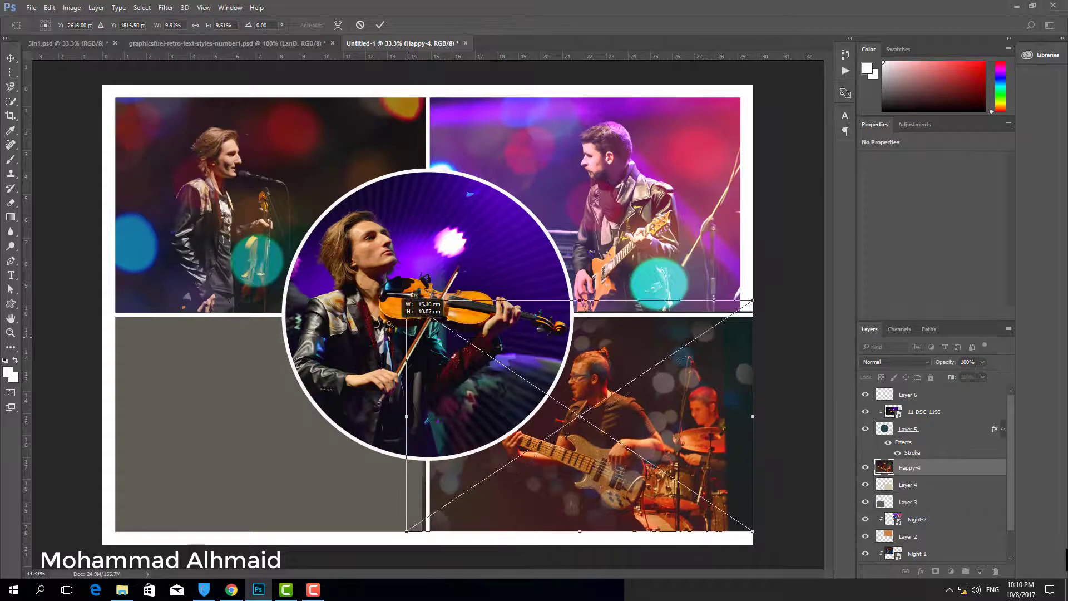
{"action": "left_click_drag", "start_coordinate": [424, 313], "coordinate": [391, 290]}
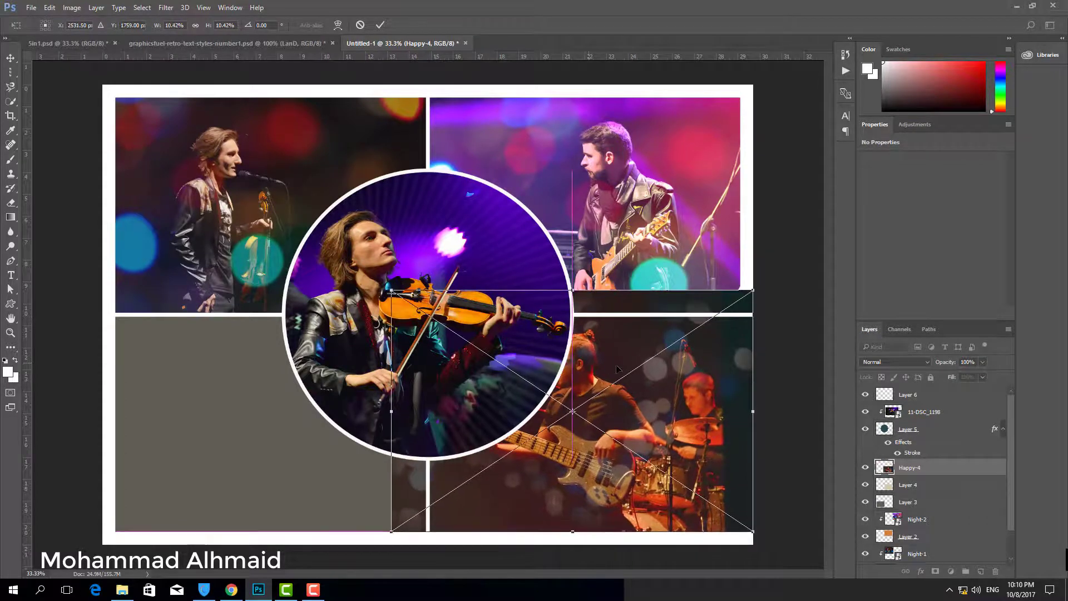
{"action": "left_click_drag", "start_coordinate": [569, 370], "coordinate": [632, 368]}
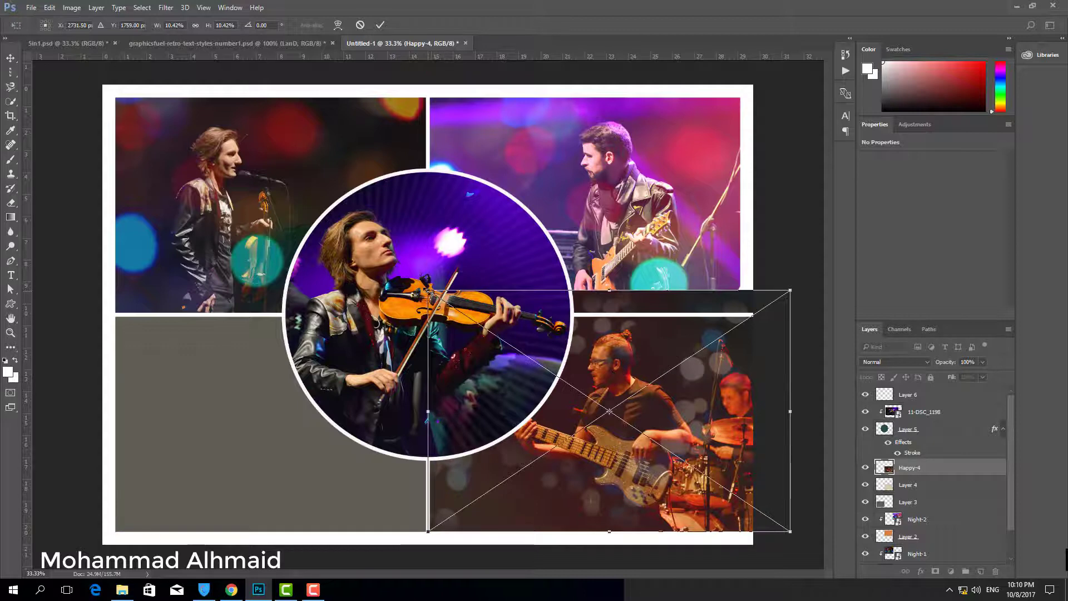
{"action": "left_click_drag", "start_coordinate": [428, 290], "coordinate": [394, 268]}
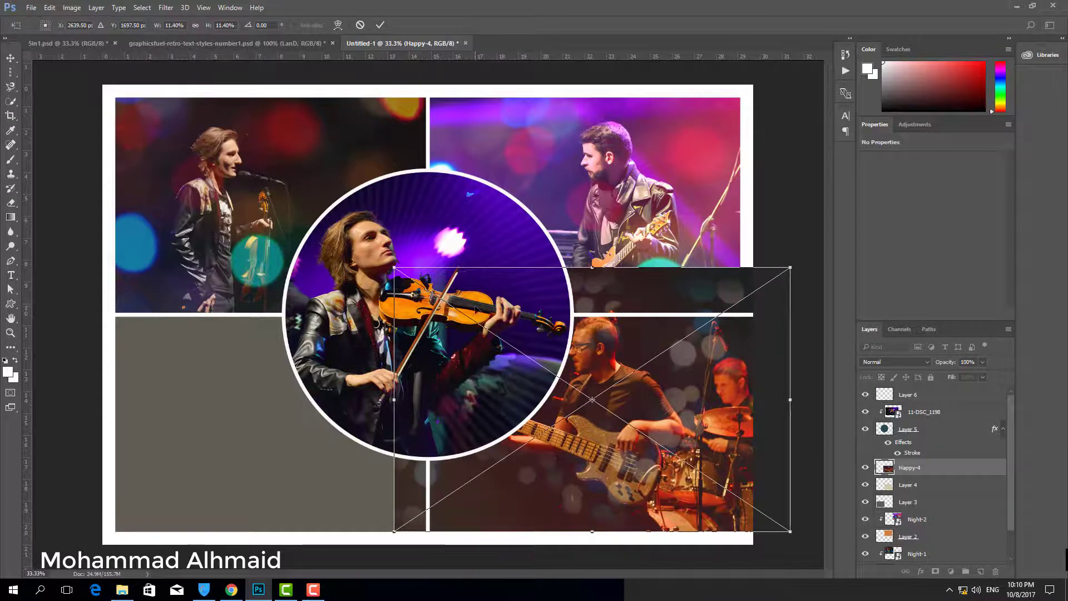
{"action": "left_click_drag", "start_coordinate": [612, 354], "coordinate": [643, 381]}
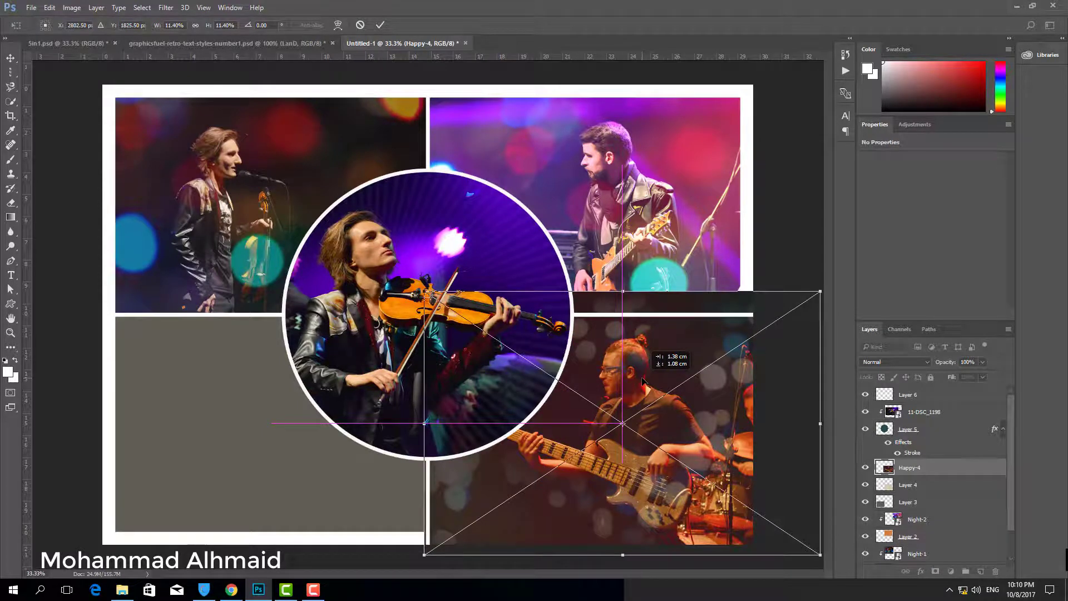
{"action": "left_click_drag", "start_coordinate": [644, 380], "coordinate": [643, 380]}
{"action": "left_click", "coordinate": [381, 25]}
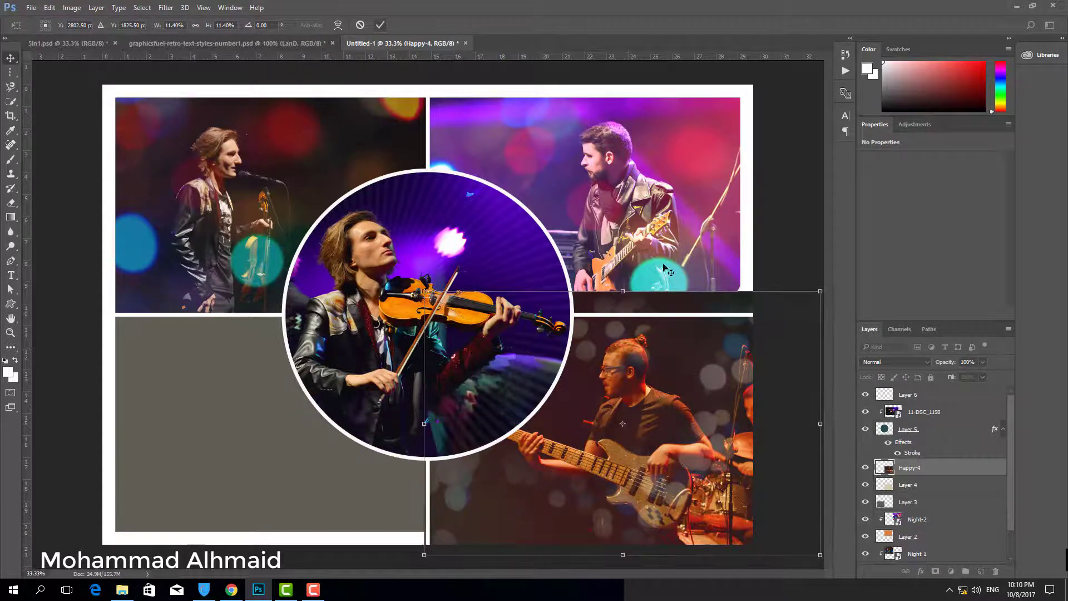
Step: Clip Happy-4 to Layer 4's bottom-right frame and reconfirm its transform
{"action": "left_click_drag", "start_coordinate": [925, 489], "coordinate": [902, 472]}
{"action": "left_click", "coordinate": [902, 472], "text": "alt"}
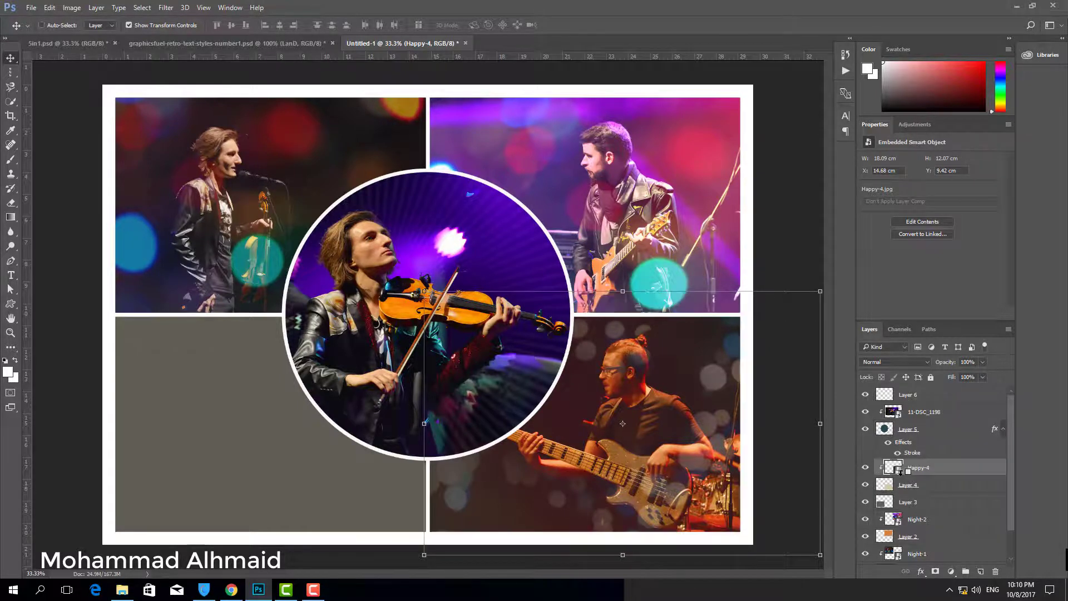
{"action": "key", "text": "ctrl+t"}
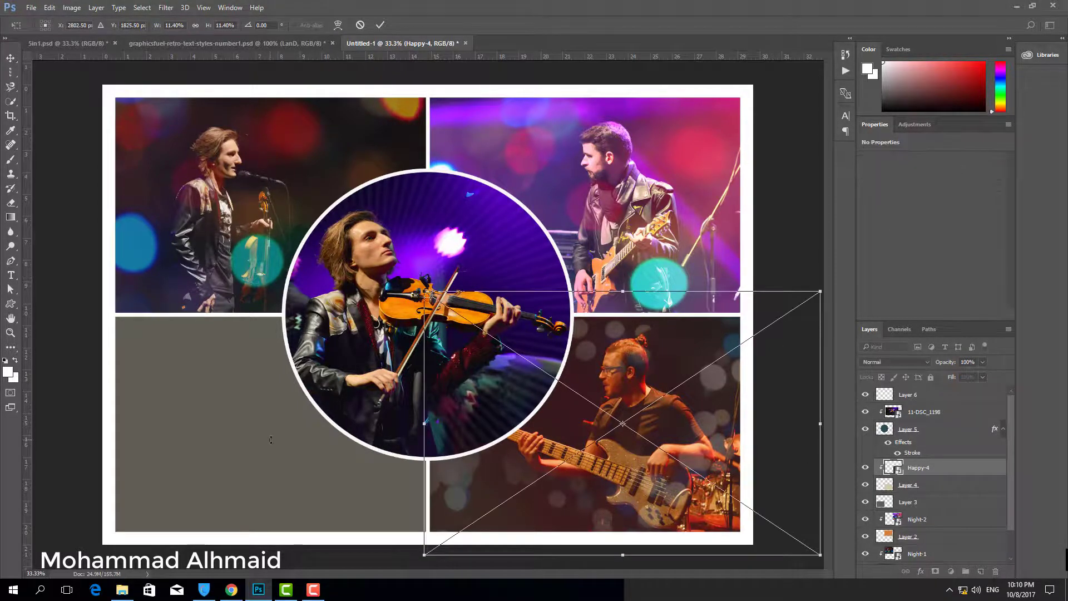
{"action": "left_click", "coordinate": [380, 25]}
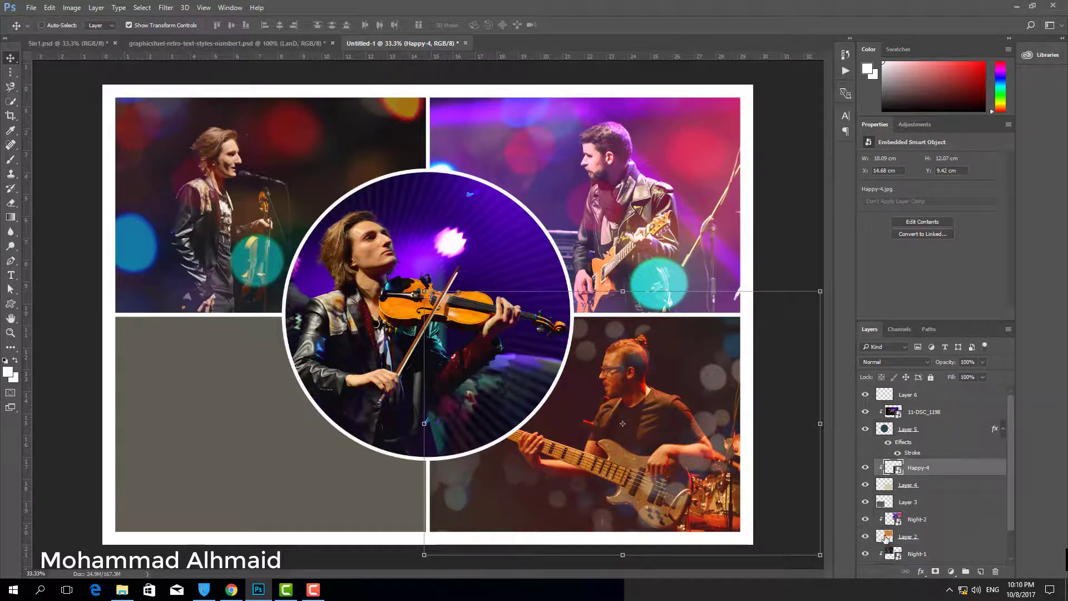
{"action": "left_click", "coordinate": [887, 506]}
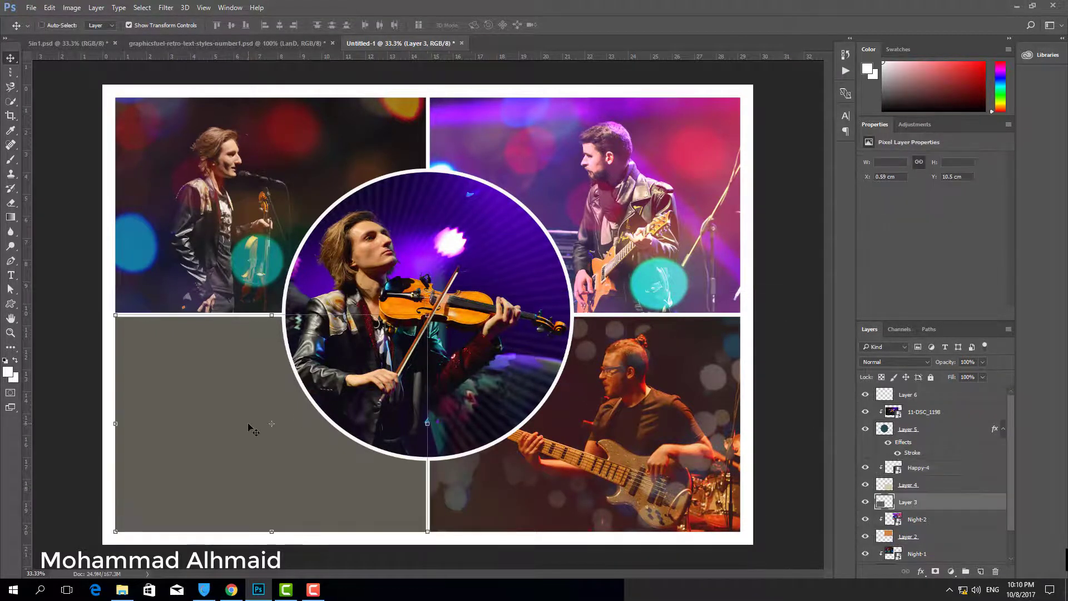
Step: Place Portrait3, scale it into the bottom-left cell, and clip it to Layer 3
{"action": "left_click", "coordinate": [122, 589]}
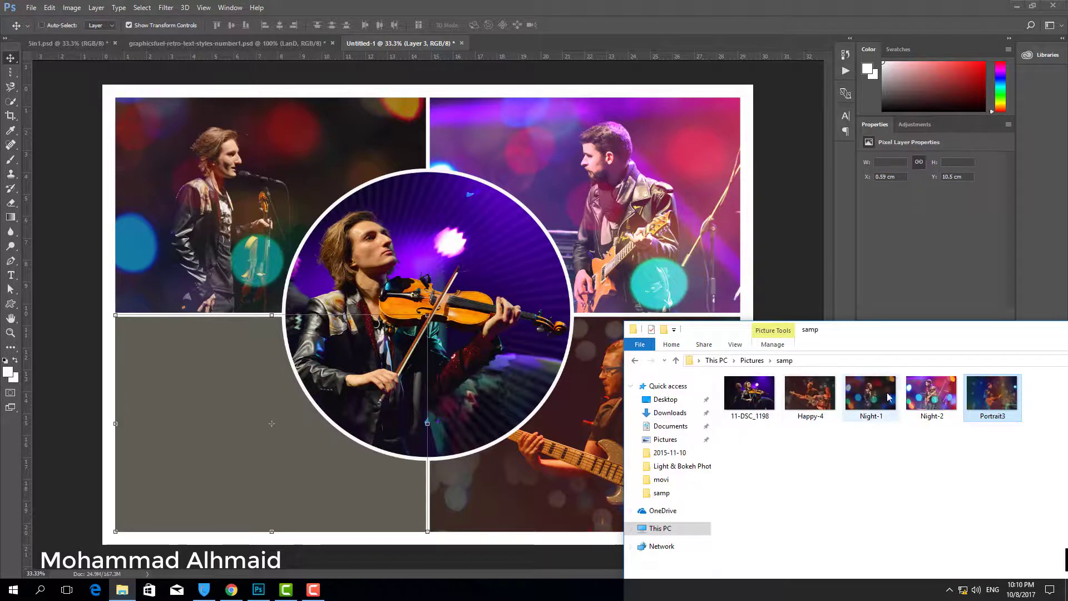
{"action": "left_click_drag", "start_coordinate": [991, 393], "coordinate": [472, 314]}
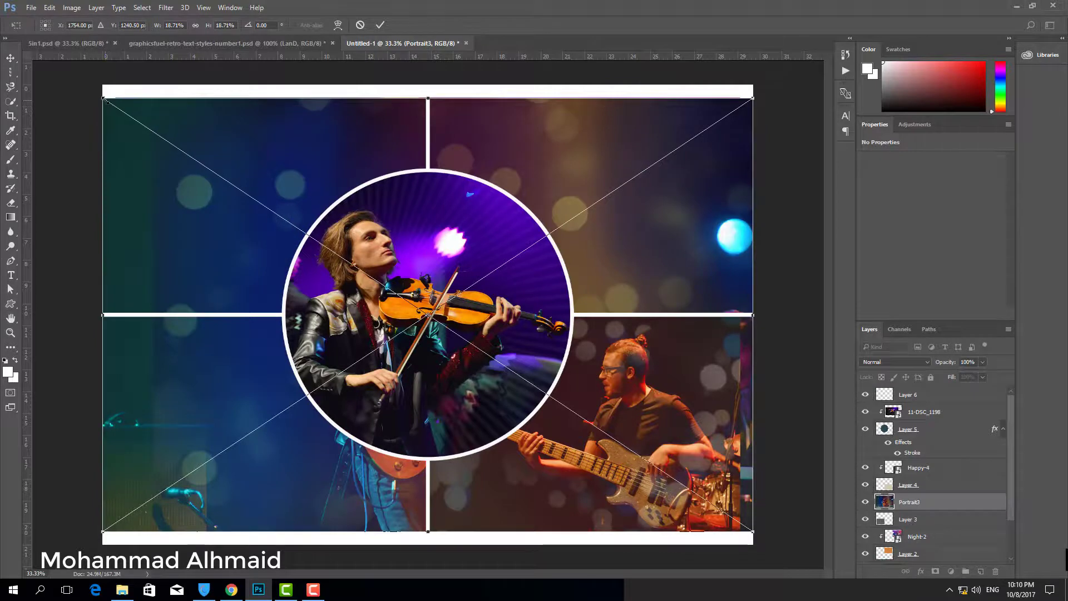
{"action": "left_click_drag", "start_coordinate": [103, 98], "coordinate": [376, 280]}
{"action": "left_click_drag", "start_coordinate": [602, 349], "coordinate": [279, 358]}
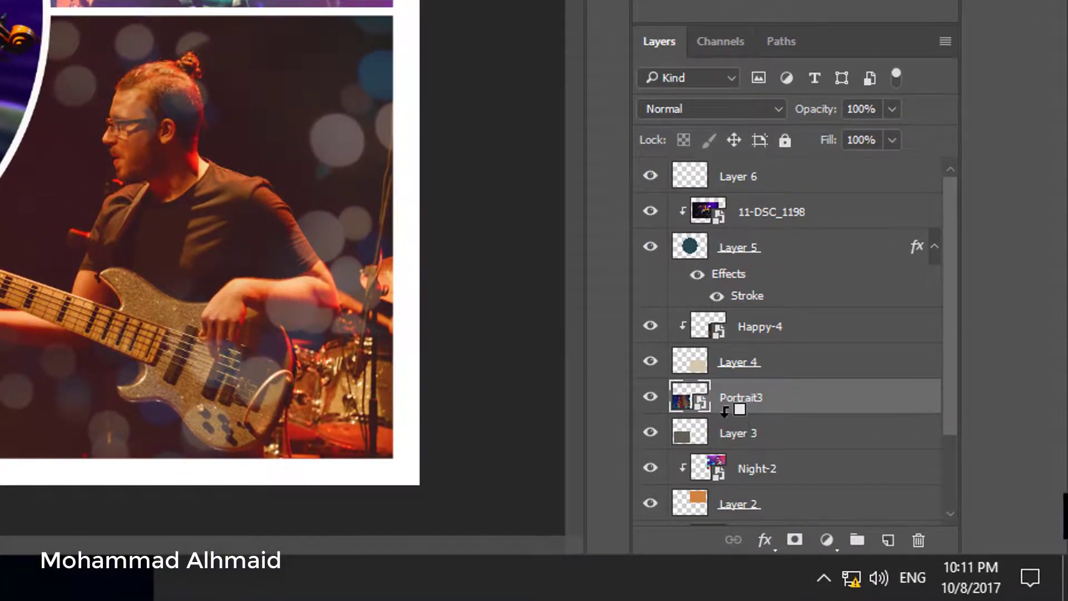
{"action": "left_click", "coordinate": [723, 410], "text": "alt"}
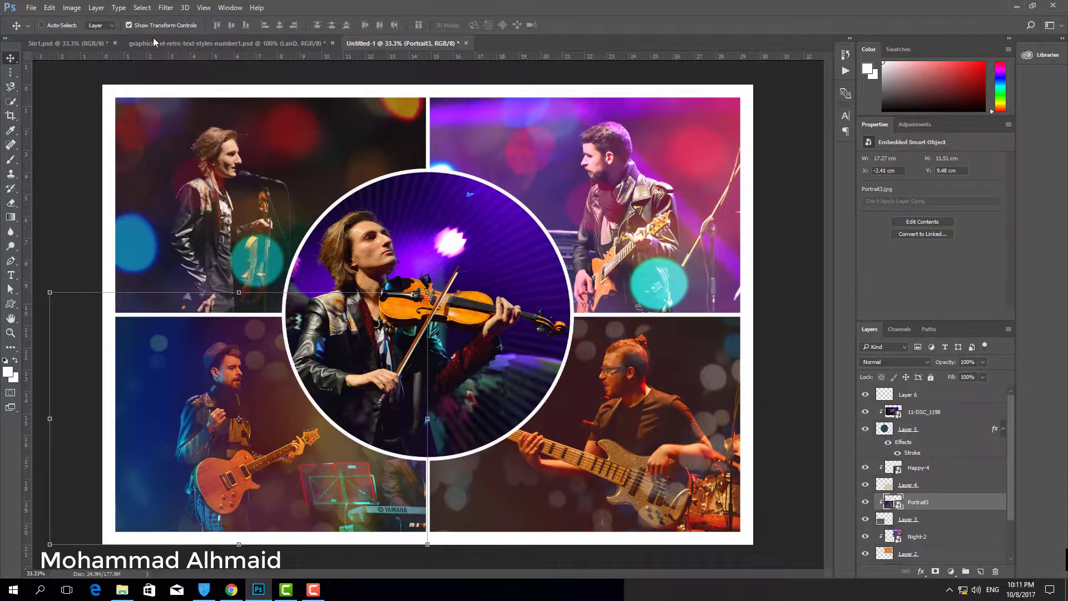
{"action": "left_click", "coordinate": [143, 7]}
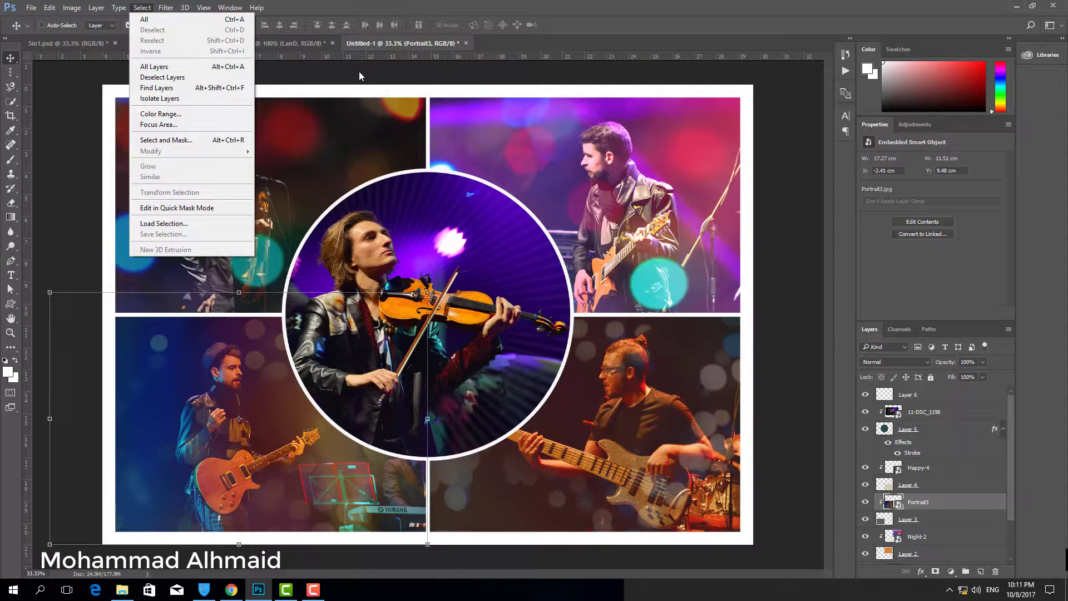
{"action": "left_click", "coordinate": [362, 74]}
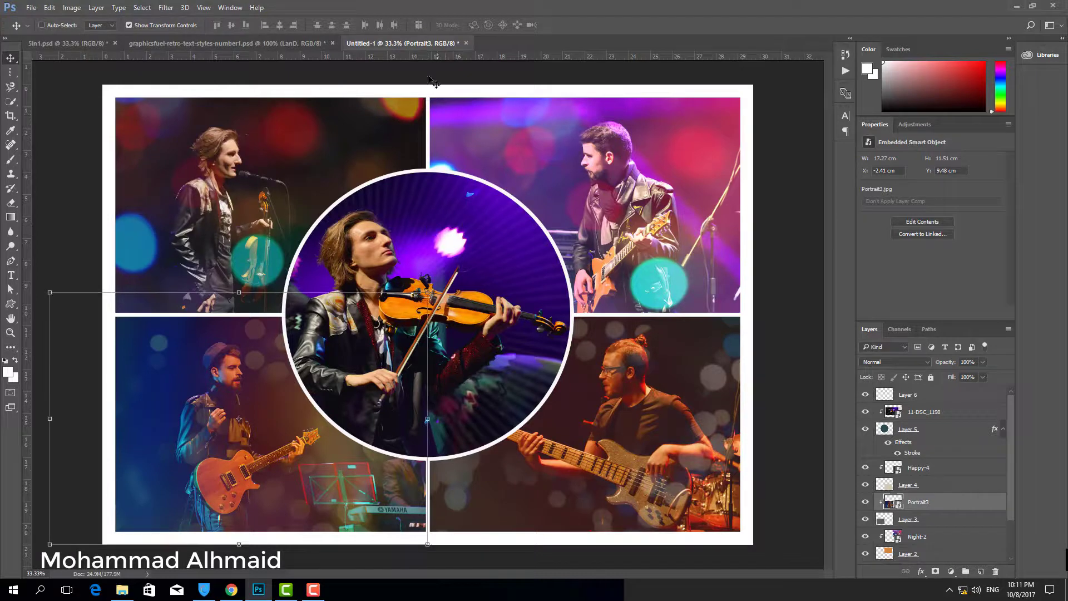
{"action": "left_click", "coordinate": [884, 430]}
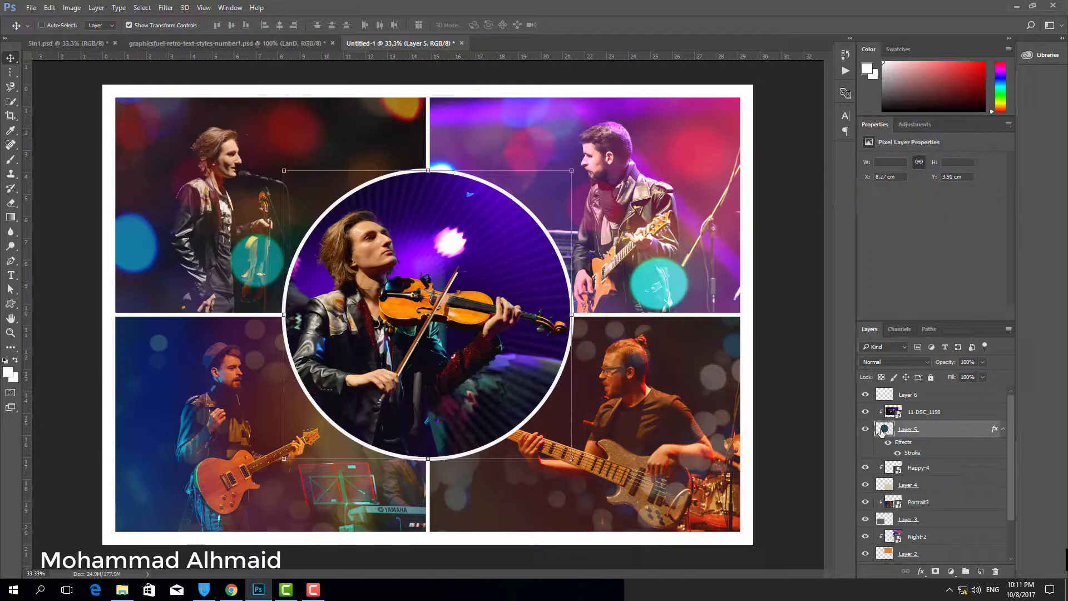
{"action": "left_click", "coordinate": [865, 428]}
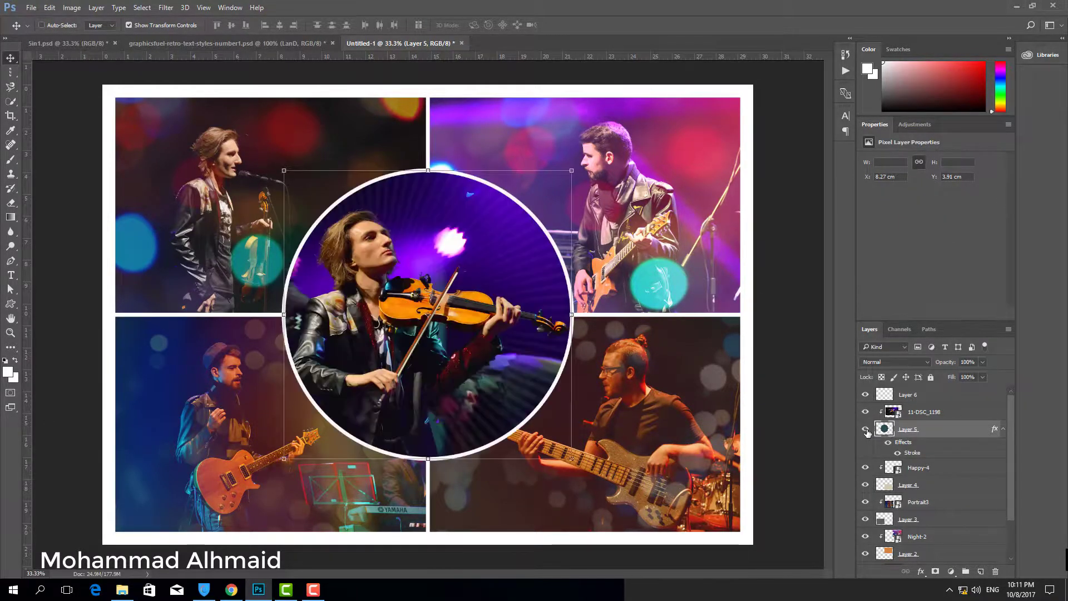